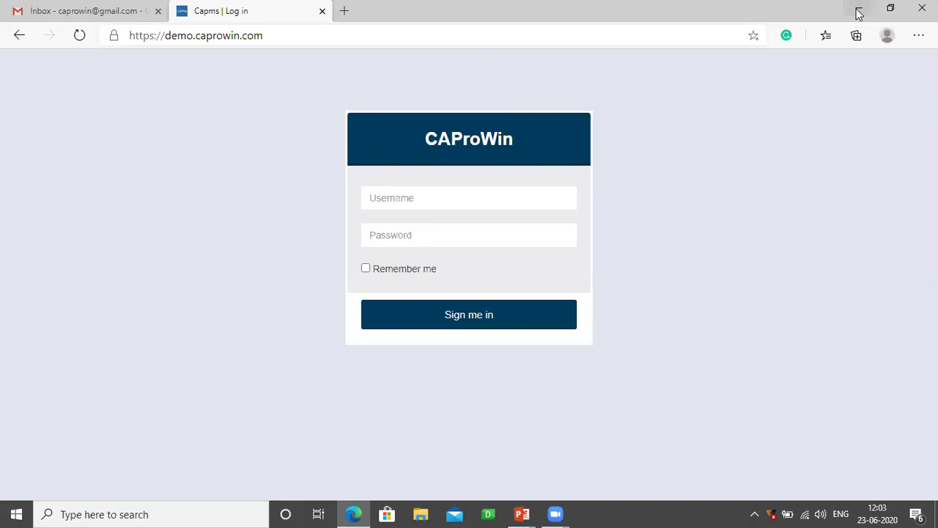
- Sign in to the demo site with the demo username and account password
{"action": "left_click_drag", "start_coordinate": [264, 36], "coordinate": [121, 35]}
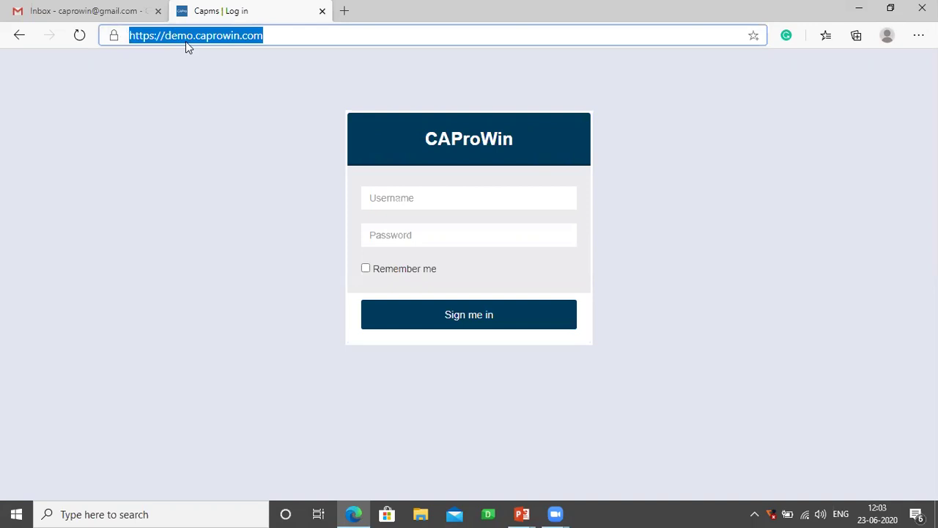
{"action": "left_click", "coordinate": [399, 191]}
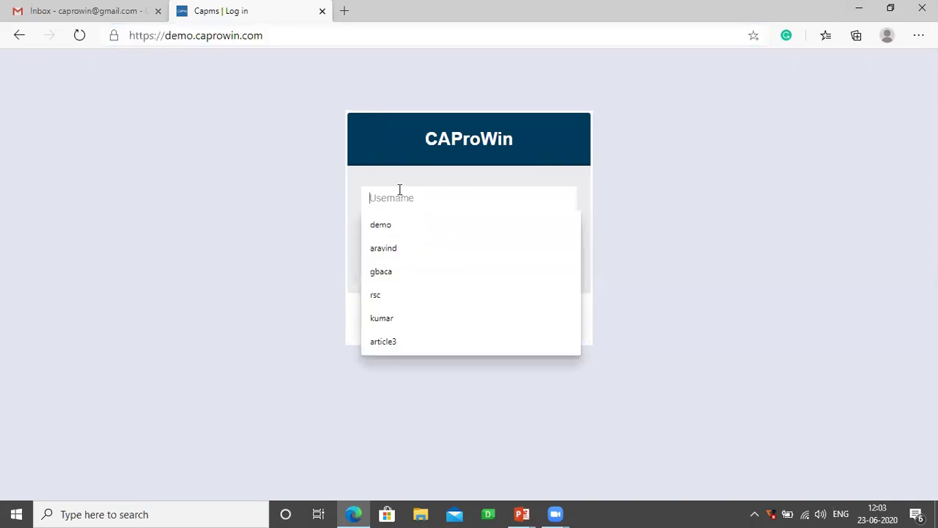
{"action": "type", "text": "demo"}
{"action": "key", "text": "Tab"}
{"action": "type", "text": "123456"}
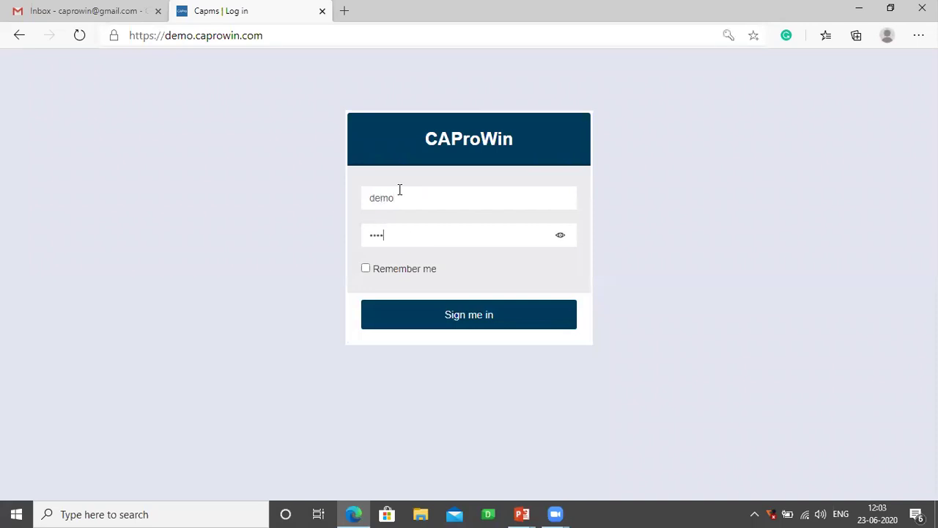
{"action": "type", "text": "7890"}
{"action": "key", "text": "Return"}
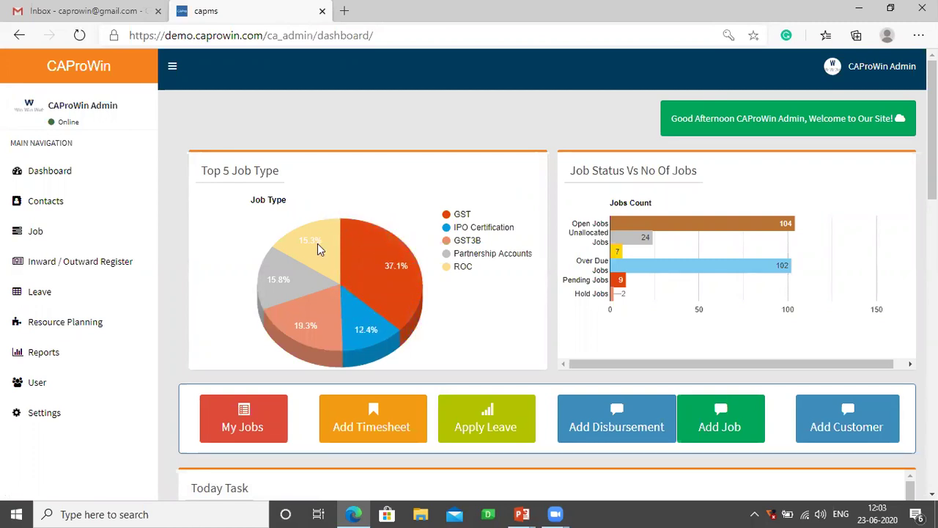
{"action": "mouse_move", "coordinate": [374, 286]}
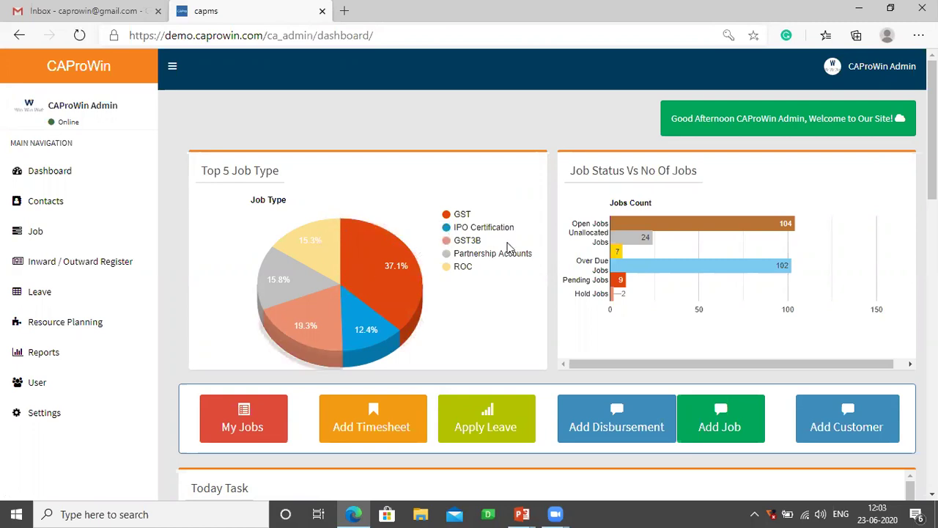
{"action": "mouse_move", "coordinate": [698, 228]}
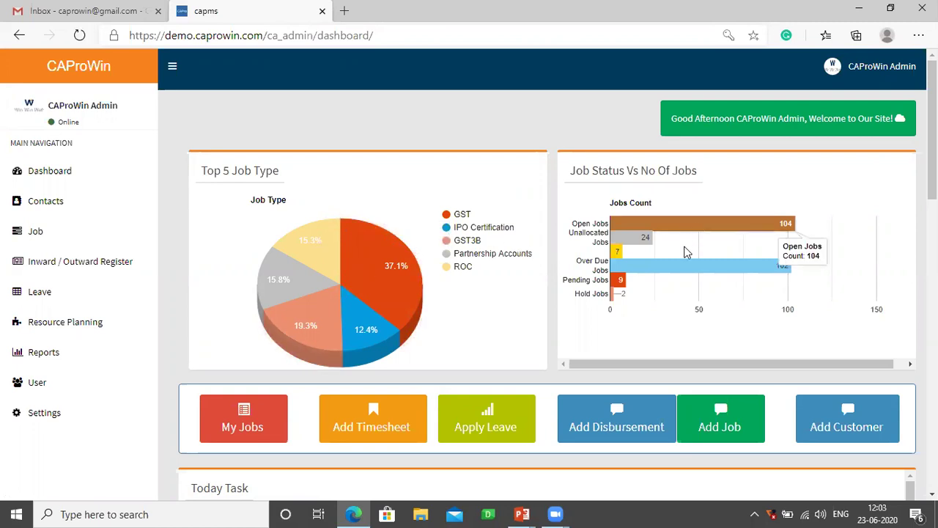
{"action": "mouse_move", "coordinate": [683, 268]}
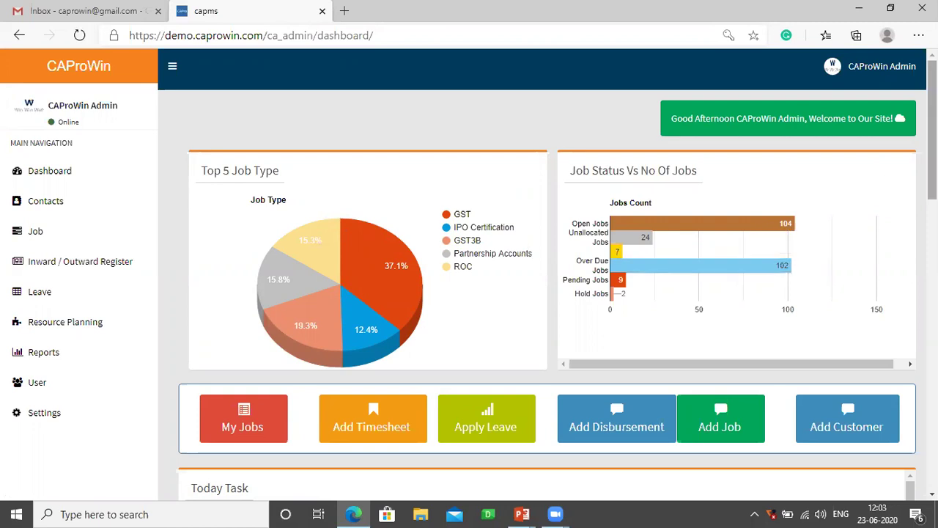
{"action": "scroll", "coordinate": [683, 268], "scroll_direction": "down", "scroll_amount": 2}
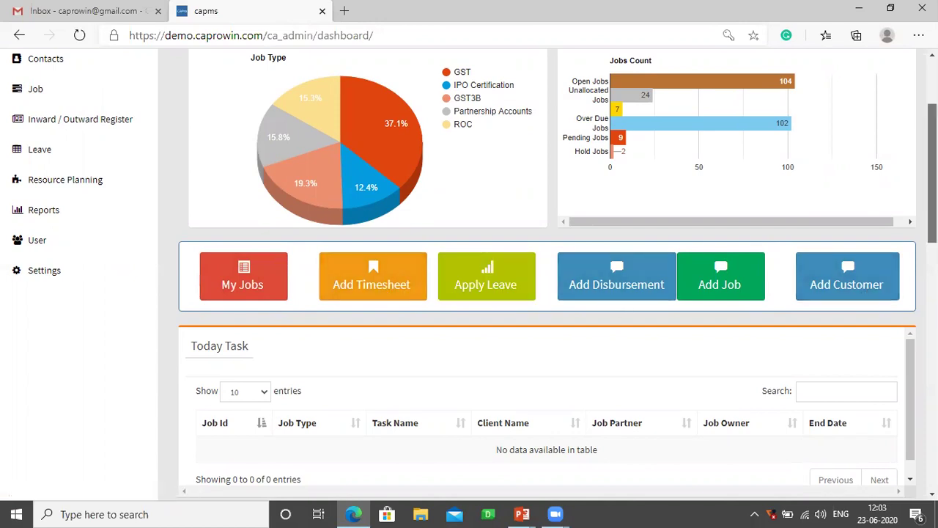
{"action": "scroll", "coordinate": [473, 248], "scroll_direction": "down", "scroll_amount": 2}
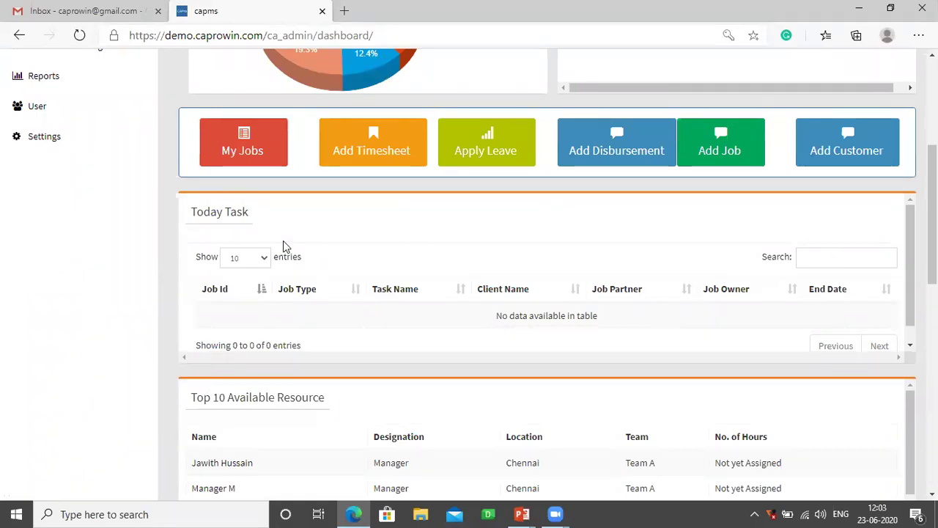
{"action": "left_click_drag", "start_coordinate": [260, 224], "coordinate": [197, 214]}
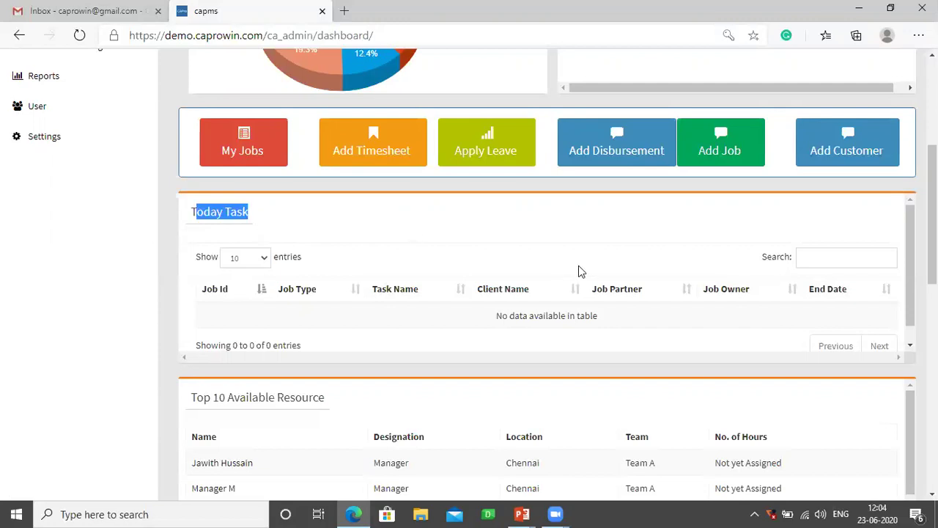
{"action": "scroll", "coordinate": [546, 272], "scroll_direction": "down", "scroll_amount": 3}
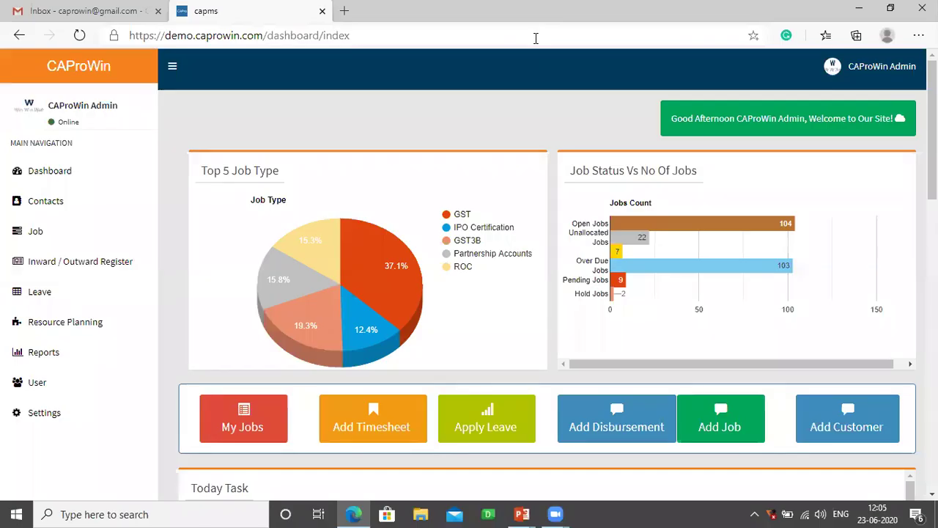
{"action": "scroll", "coordinate": [647, 74], "scroll_direction": "down", "scroll_amount": 3}
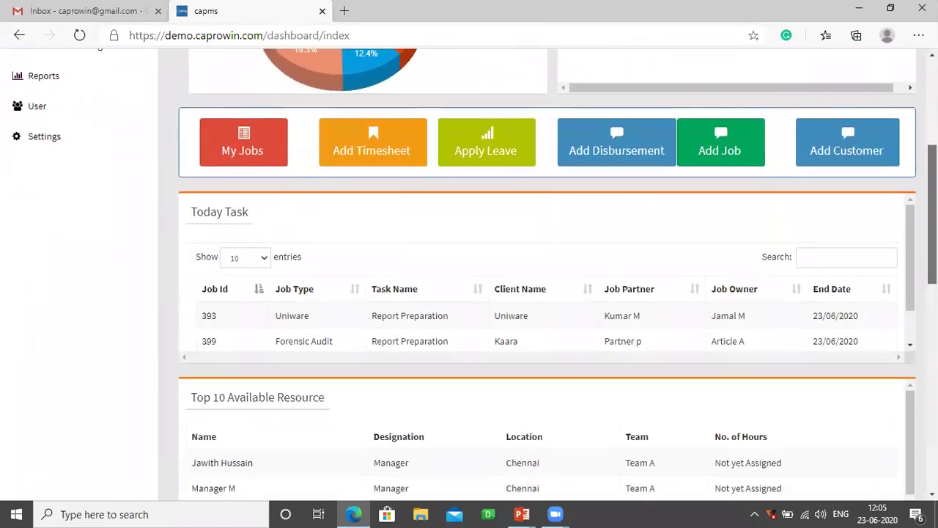
{"action": "left_click_drag", "start_coordinate": [253, 223], "coordinate": [183, 222]}
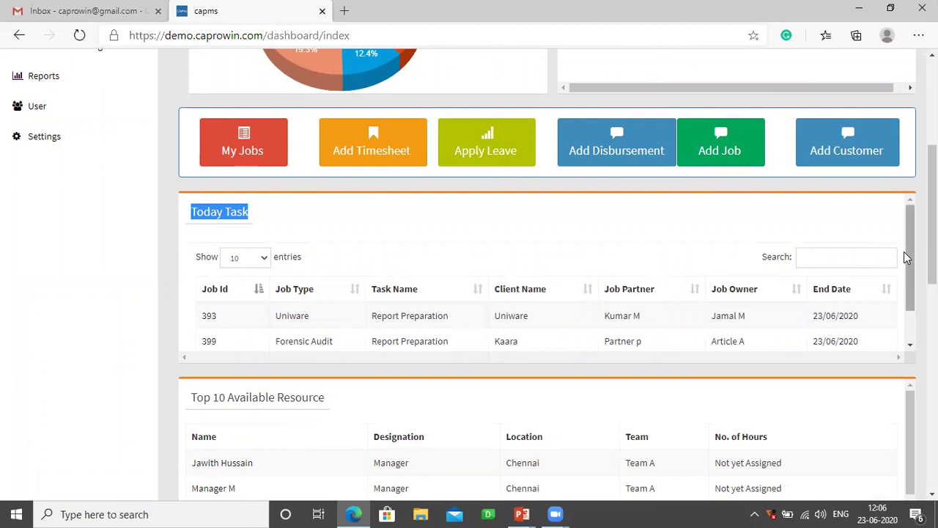
{"action": "scroll", "coordinate": [906, 264], "scroll_direction": "down", "scroll_amount": 1}
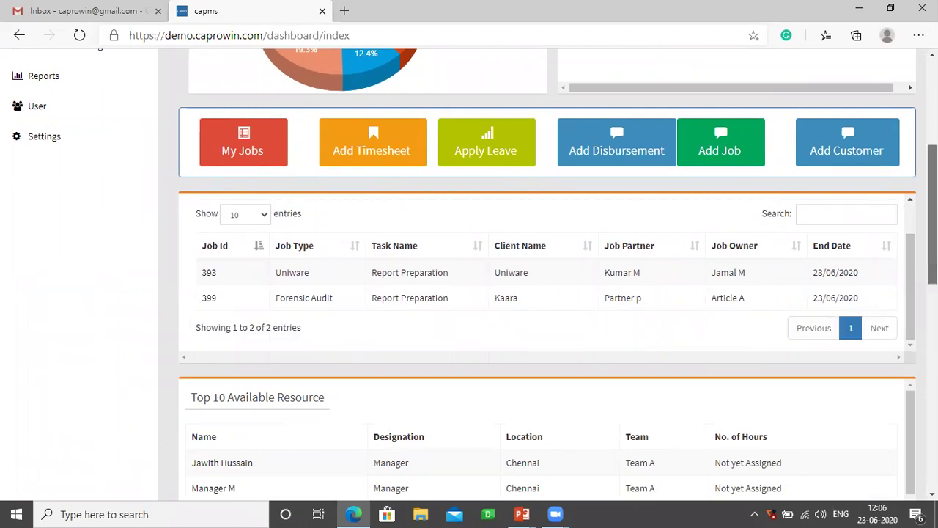
{"action": "scroll", "coordinate": [469, 275], "scroll_direction": "down", "scroll_amount": 3}
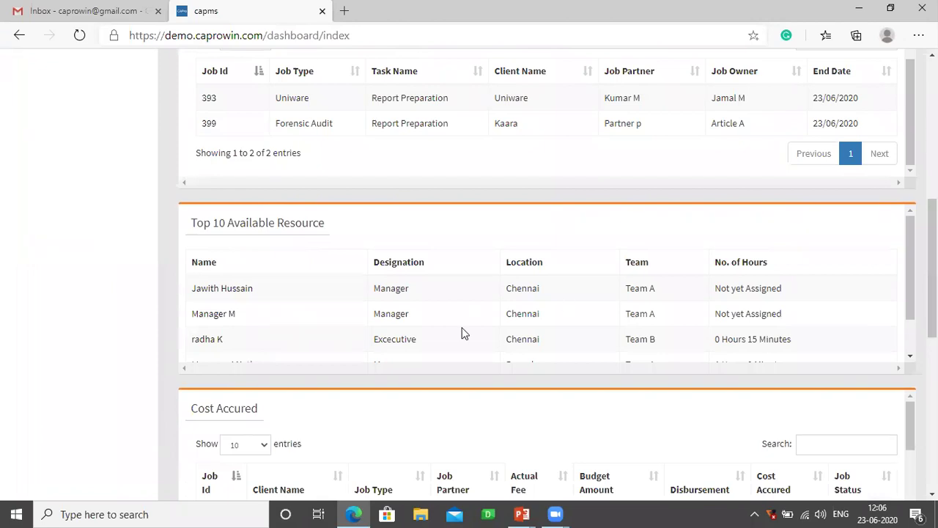
{"action": "left_click_drag", "start_coordinate": [235, 313], "coordinate": [197, 316]}
{"action": "left_click_drag", "start_coordinate": [255, 288], "coordinate": [200, 292]}
{"action": "left_click_drag", "start_coordinate": [781, 288], "coordinate": [718, 303]}
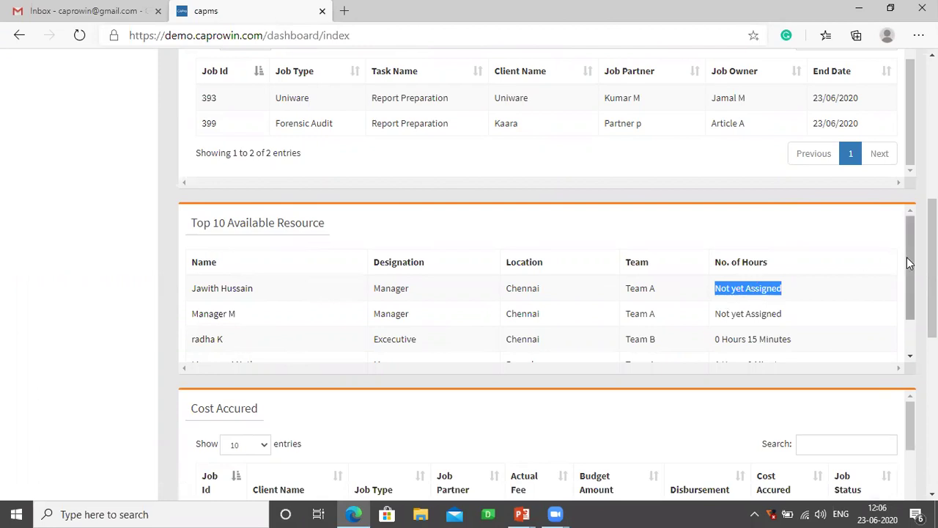
{"action": "left_click_drag", "start_coordinate": [909, 283], "coordinate": [908, 316]}
{"action": "left_click_drag", "start_coordinate": [791, 350], "coordinate": [729, 344]}
{"action": "scroll", "coordinate": [866, 321], "scroll_direction": "down", "scroll_amount": 2}
{"action": "scroll", "coordinate": [558, 274], "scroll_direction": "down", "scroll_amount": 1}
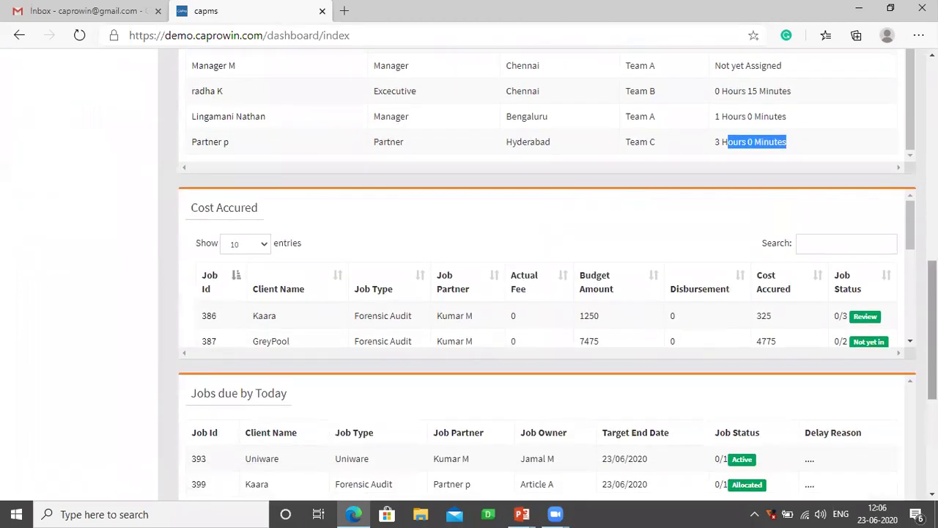
- Sort Cost Accured by Actual Fee, then review the Jobs and Tasks due by Today lists
{"action": "left_click", "coordinate": [507, 280]}
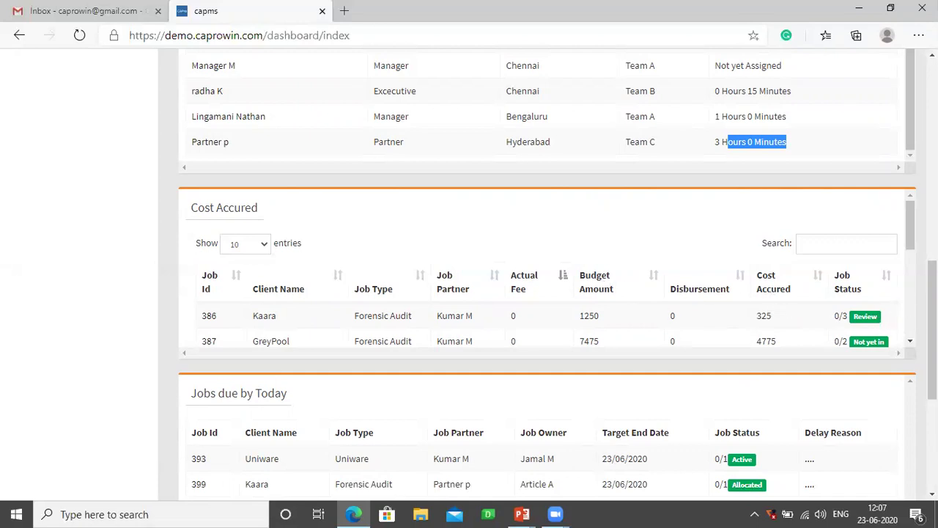
{"action": "scroll", "coordinate": [932, 330], "scroll_direction": "down", "scroll_amount": 3}
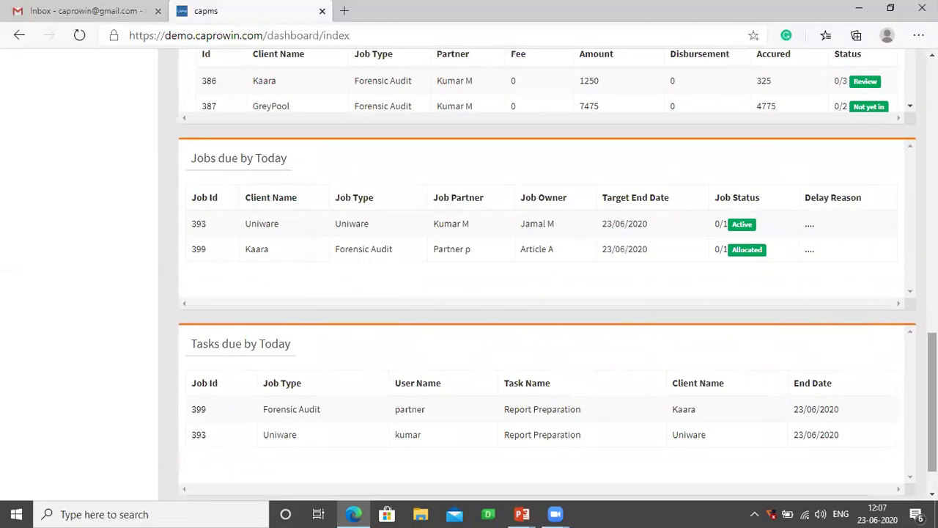
{"action": "left_click_drag", "start_coordinate": [294, 161], "coordinate": [192, 155]}
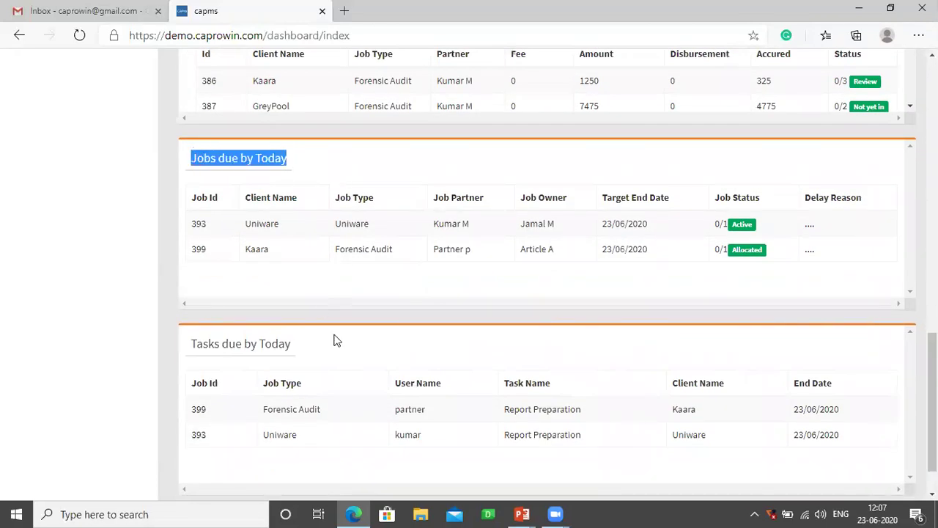
{"action": "left_click_drag", "start_coordinate": [295, 343], "coordinate": [196, 346]}
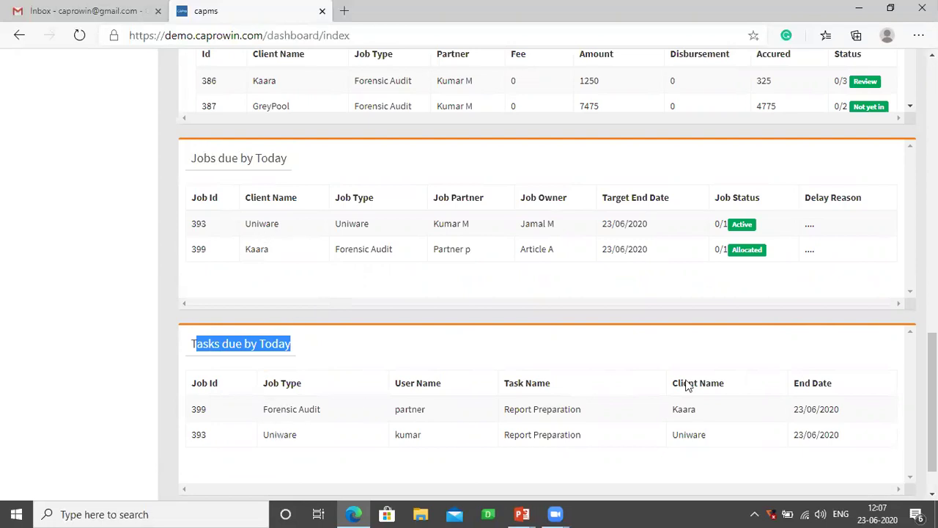
{"action": "scroll", "coordinate": [933, 396], "scroll_direction": "up", "scroll_amount": 1}
{"action": "scroll", "coordinate": [933, 396], "scroll_direction": "up", "scroll_amount": 10}
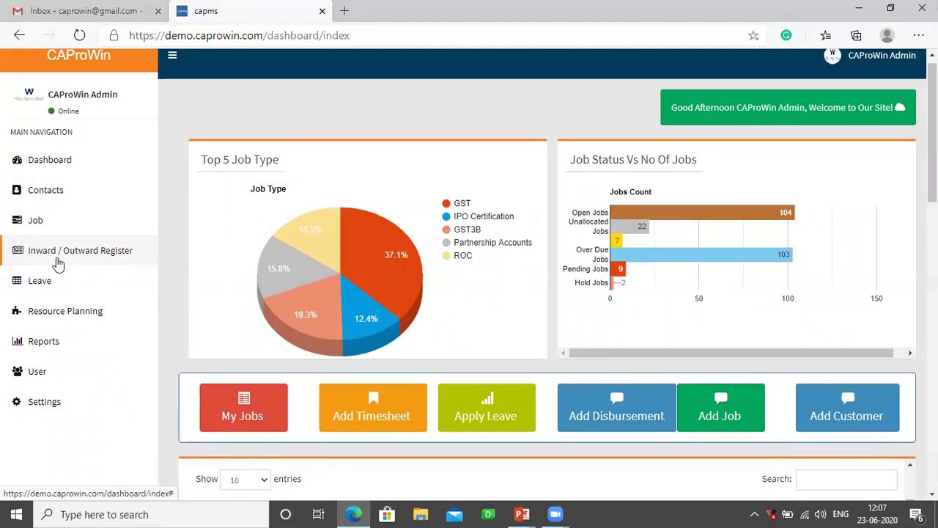
- Open the Job Type list, search 'int', and edit the Tax Audit - Interim job type
{"action": "left_click", "coordinate": [46, 400]}
{"action": "scroll", "coordinate": [46, 398], "scroll_direction": "down", "scroll_amount": 3}
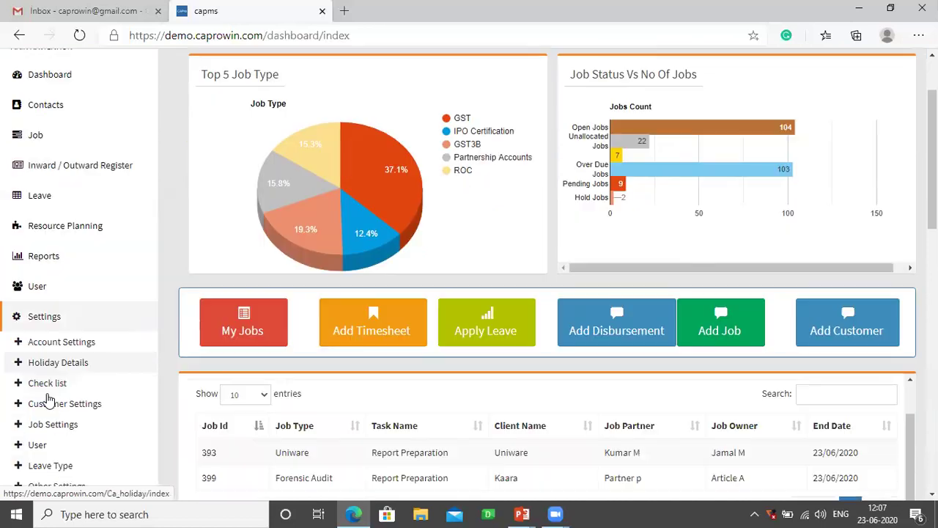
{"action": "mouse_move", "coordinate": [91, 291]}
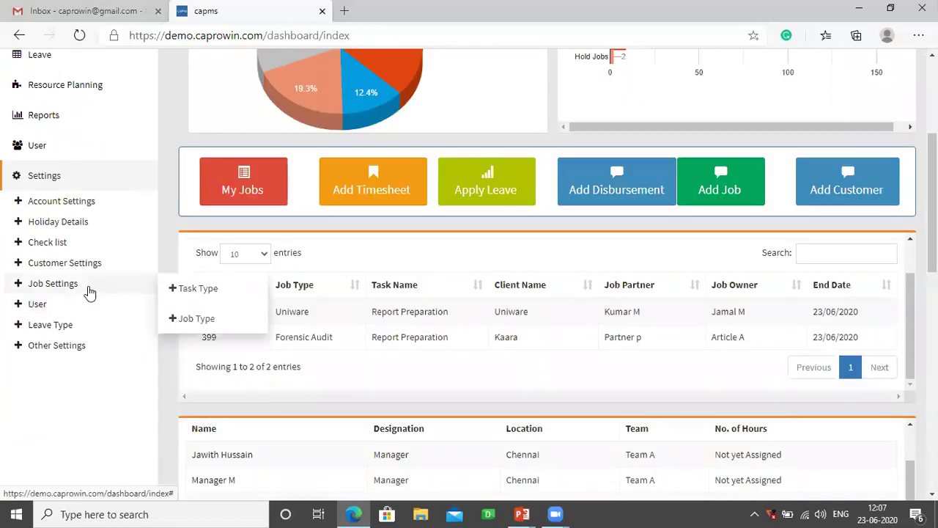
{"action": "left_click", "coordinate": [196, 319]}
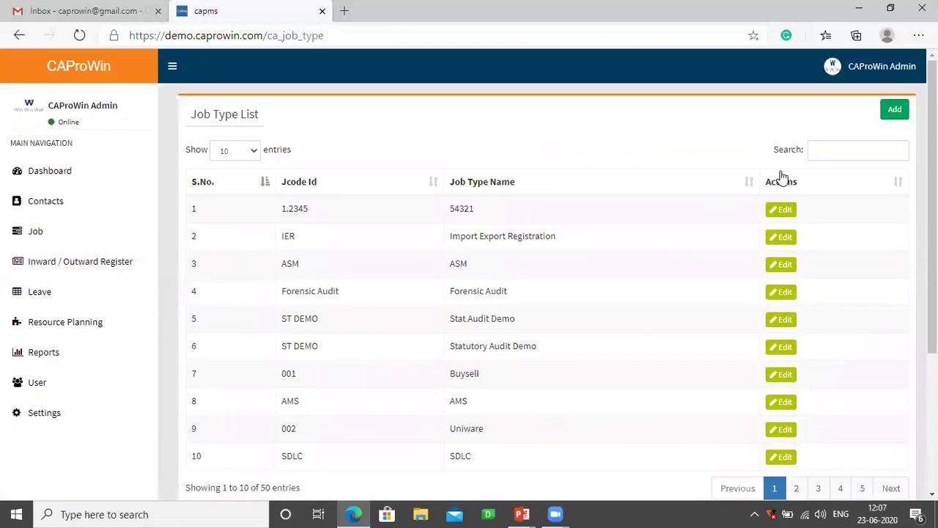
{"action": "left_click", "coordinate": [819, 153]}
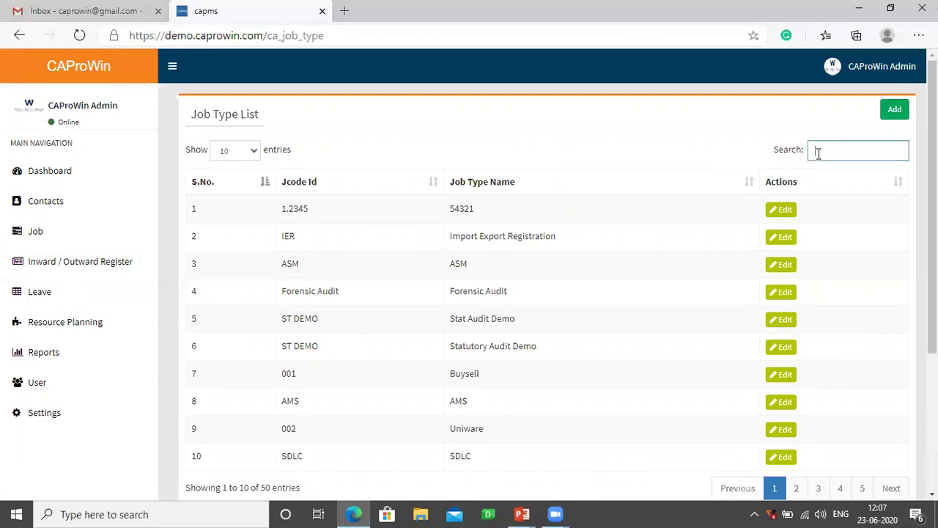
{"action": "type", "text": "int"}
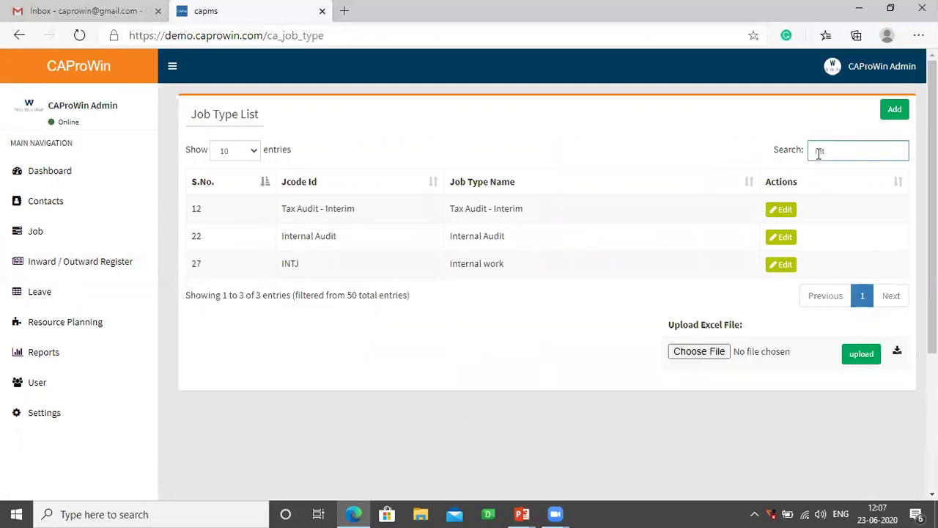
{"action": "left_click", "coordinate": [780, 211]}
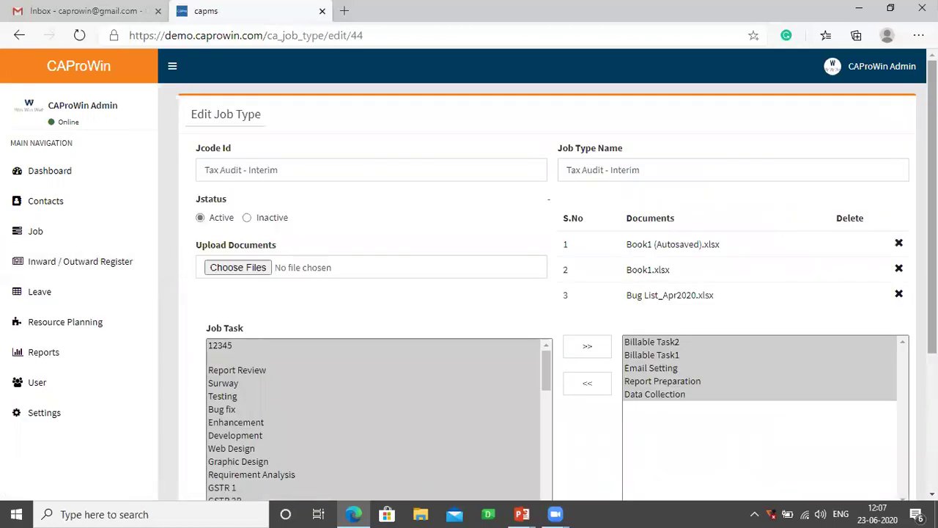
- Look over Tax Audit - Interim's three documents and assigned tasks, then expand Contacts
{"action": "scroll", "coordinate": [932, 206], "scroll_direction": "down", "scroll_amount": 2}
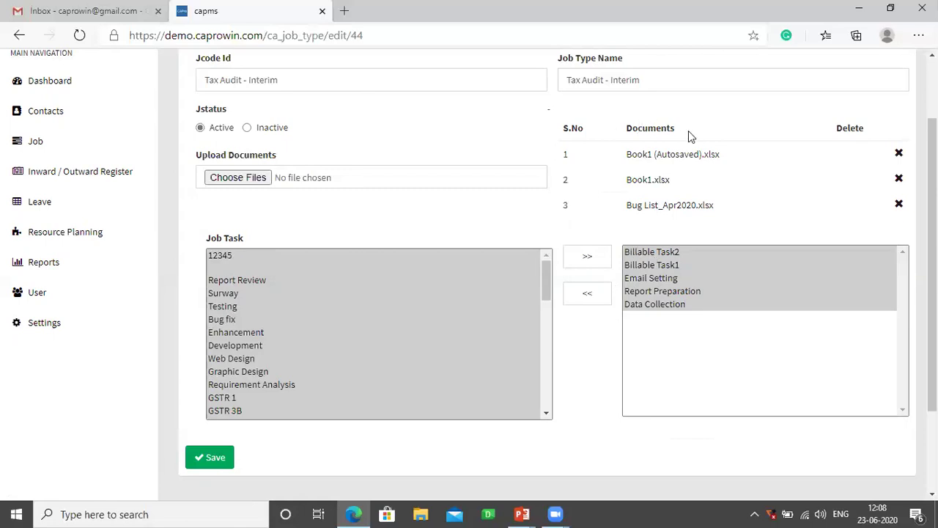
{"action": "left_click_drag", "start_coordinate": [688, 130], "coordinate": [618, 138]}
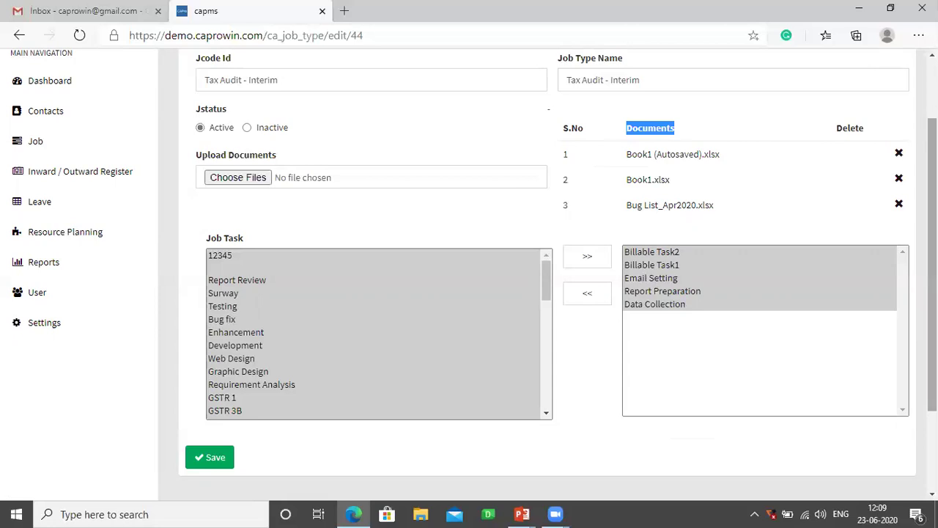
{"action": "scroll", "coordinate": [931, 220], "scroll_direction": "up", "scroll_amount": 1}
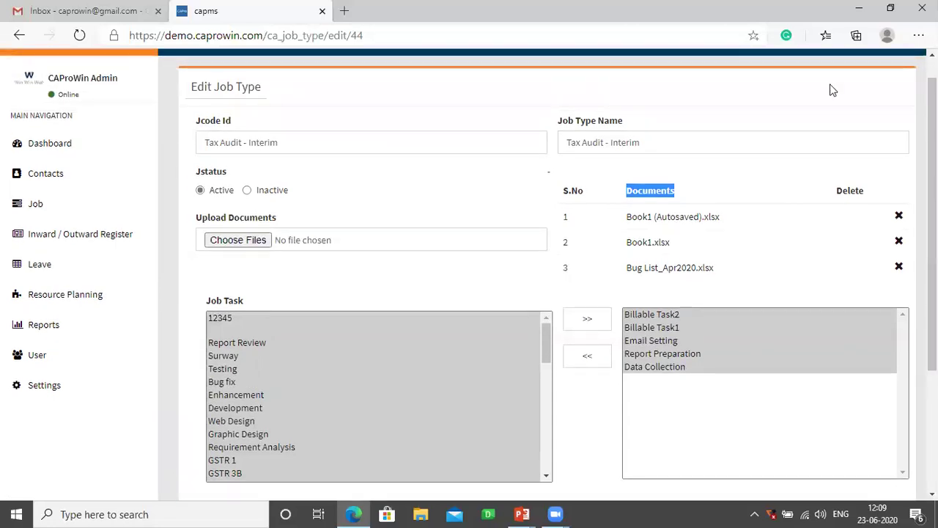
{"action": "left_click", "coordinate": [45, 179]}
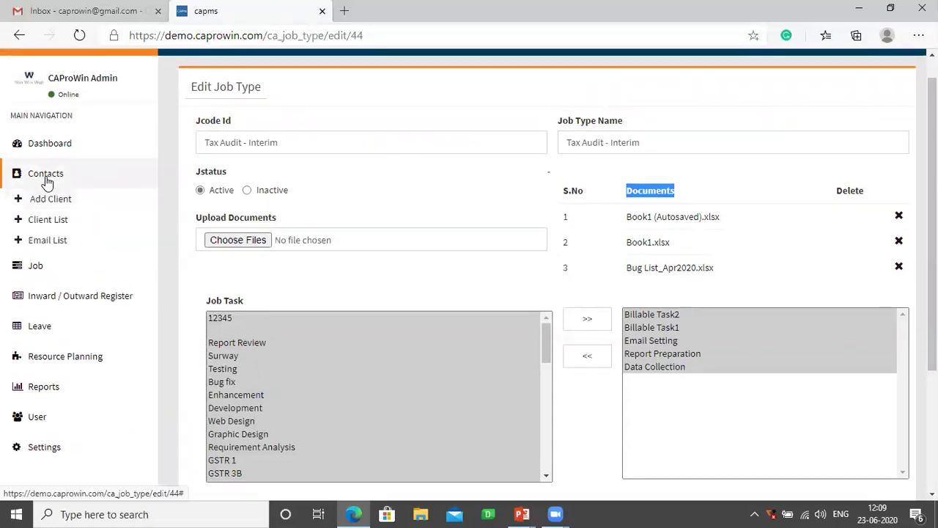
- Start a new Company client named BIG EYE GLOBAL with client code BIGEYE
{"action": "left_click", "coordinate": [48, 220]}
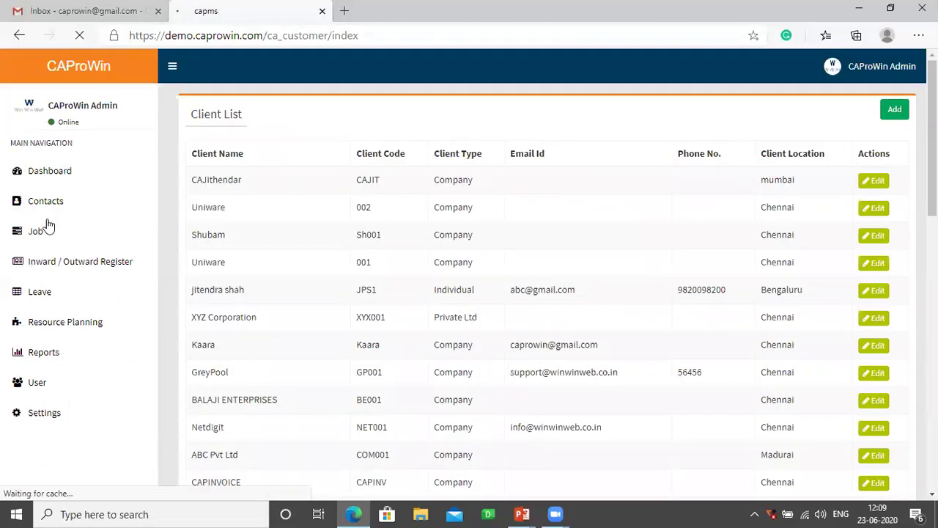
{"action": "left_click", "coordinate": [890, 116]}
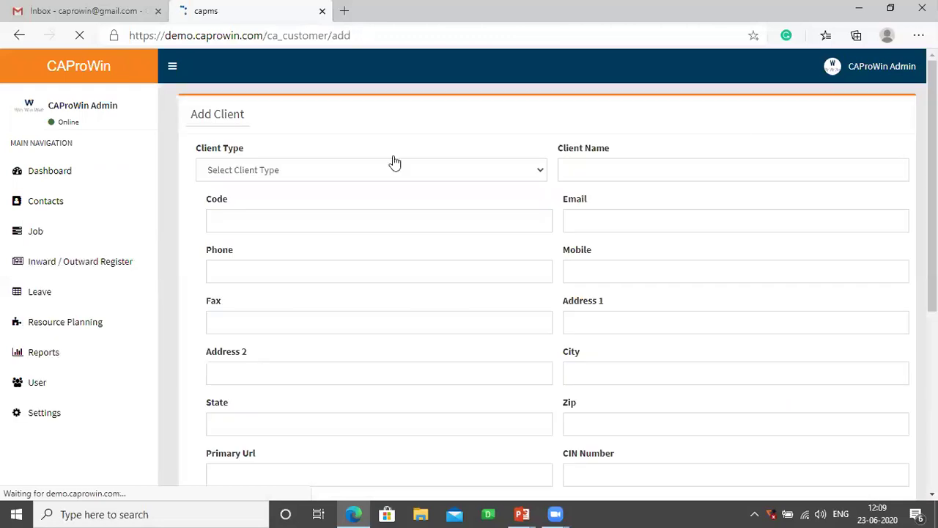
{"action": "left_click", "coordinate": [369, 170]}
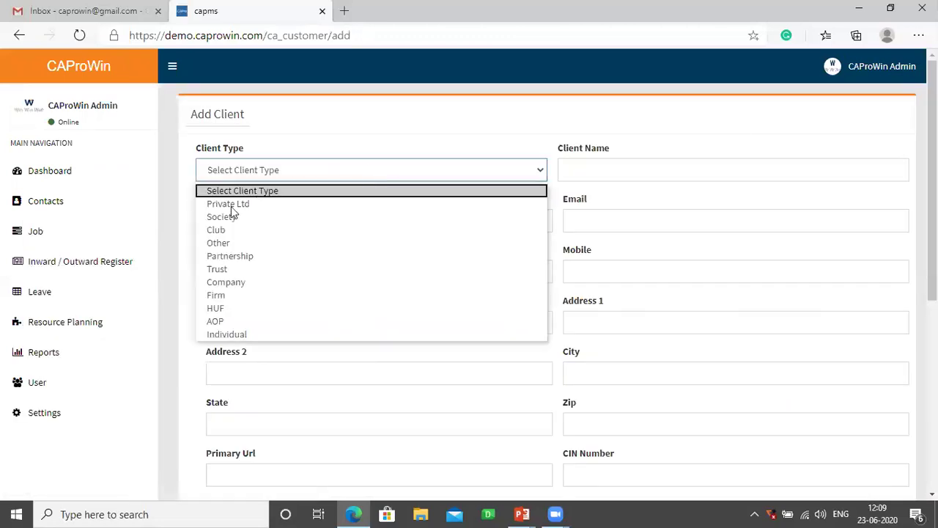
{"action": "left_click", "coordinate": [257, 283]}
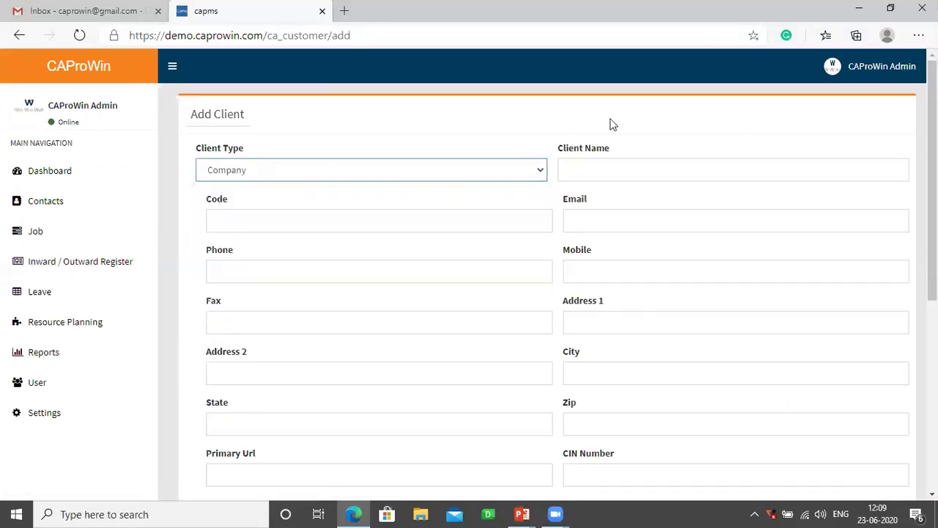
{"action": "left_click", "coordinate": [594, 176]}
{"action": "type", "text": "BI"}
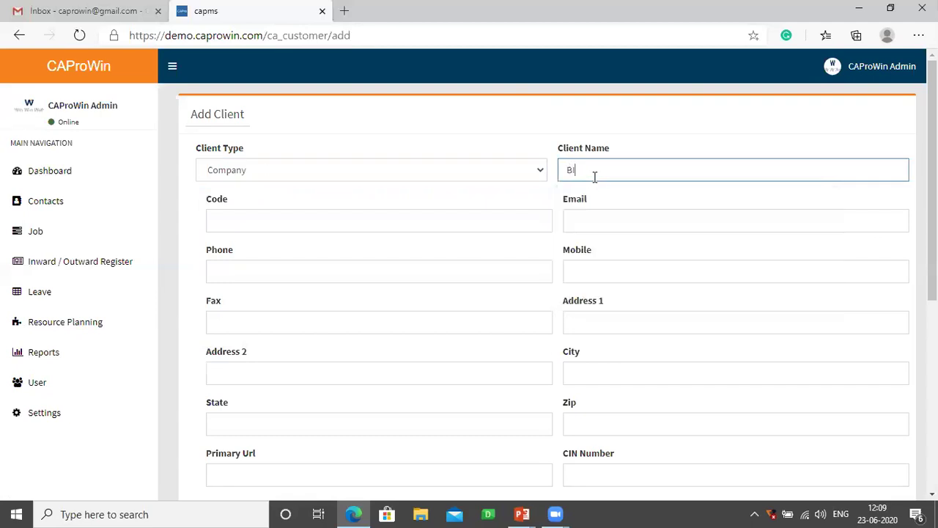
{"action": "type", "text": "G EYE GLOBAL"}
{"action": "key", "text": "Tab"}
{"action": "type", "text": "BIGEYE"}
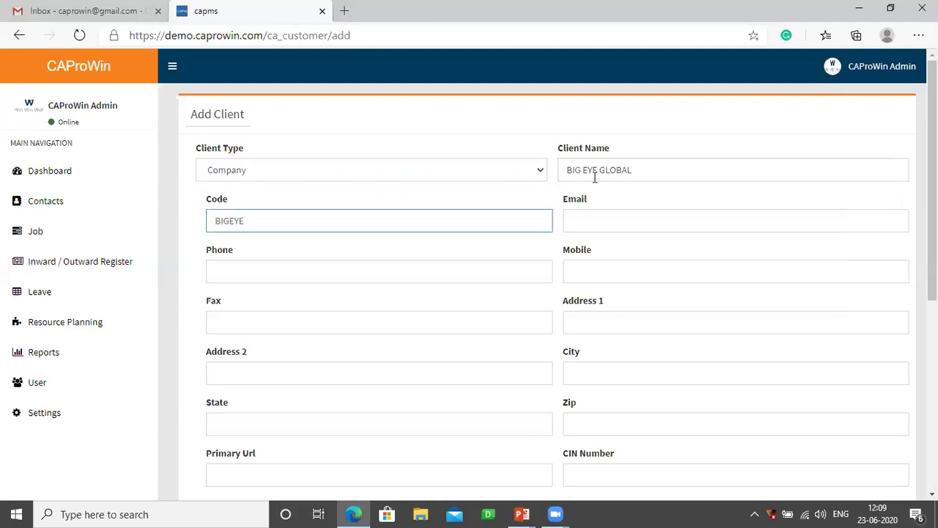
{"action": "key", "text": "Tab"}
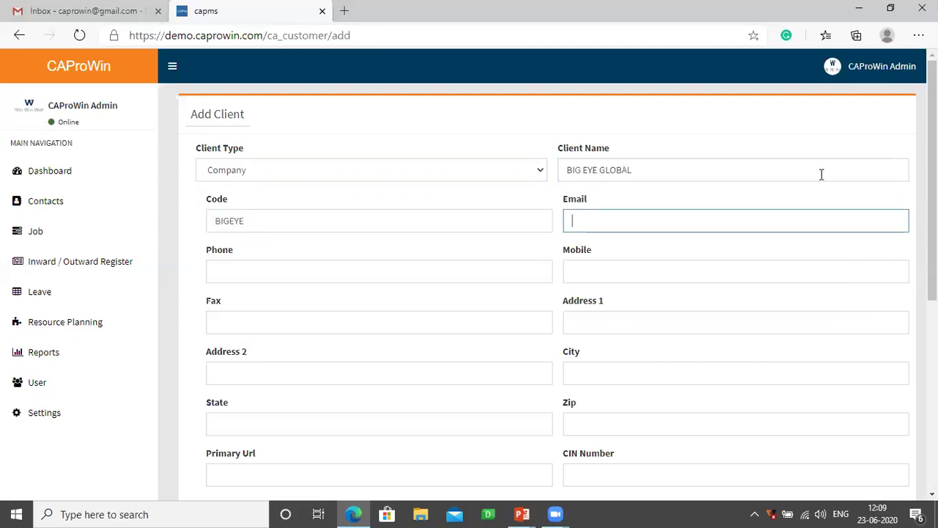
- Review the PAN, CIN and GST Number fields and set the client location to Chennai
{"action": "scroll", "coordinate": [469, 274], "scroll_direction": "down", "scroll_amount": 2}
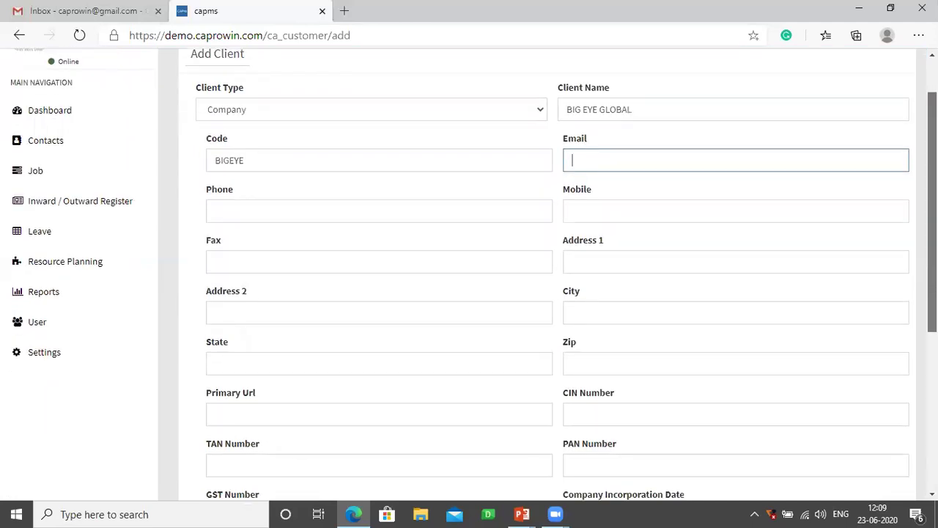
{"action": "scroll", "coordinate": [608, 232], "scroll_direction": "down", "scroll_amount": 3}
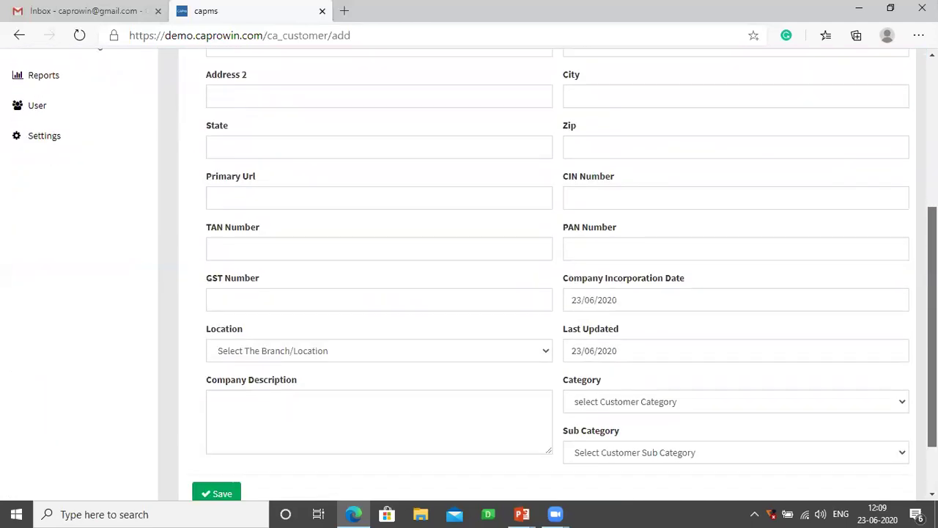
{"action": "left_click_drag", "start_coordinate": [620, 210], "coordinate": [555, 204]}
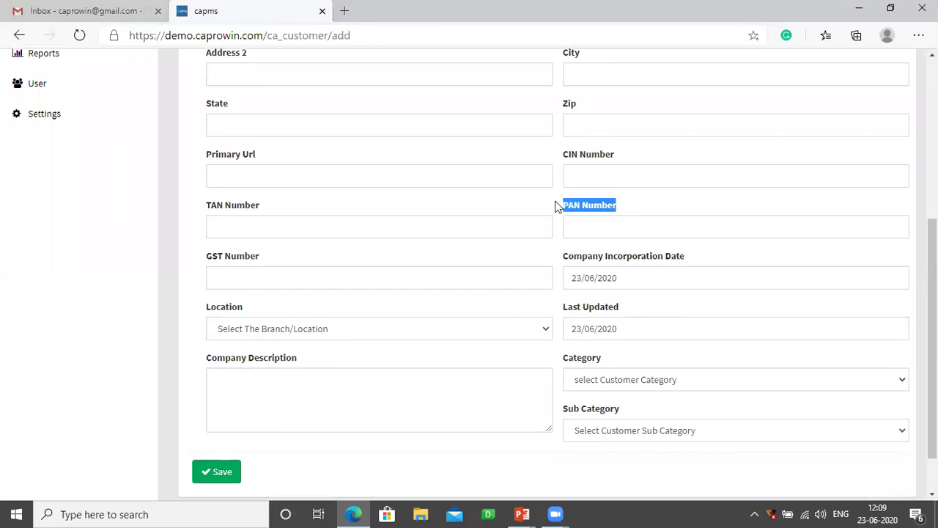
{"action": "left_click_drag", "start_coordinate": [620, 165], "coordinate": [557, 159]}
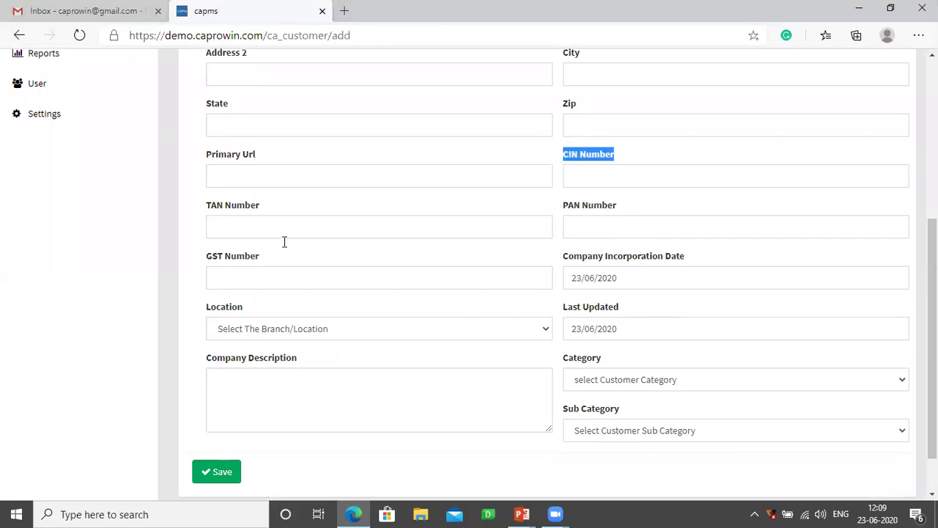
{"action": "left_click_drag", "start_coordinate": [258, 256], "coordinate": [205, 256]}
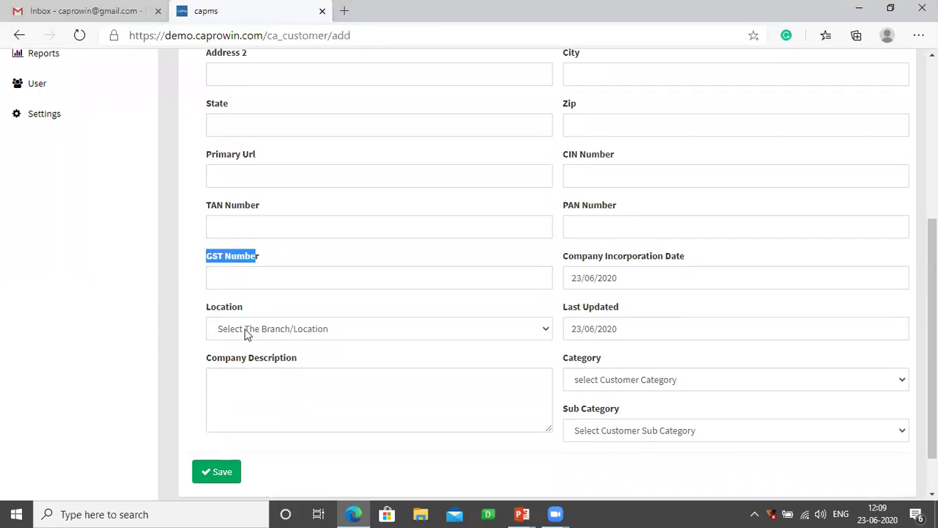
{"action": "left_click", "coordinate": [247, 329]}
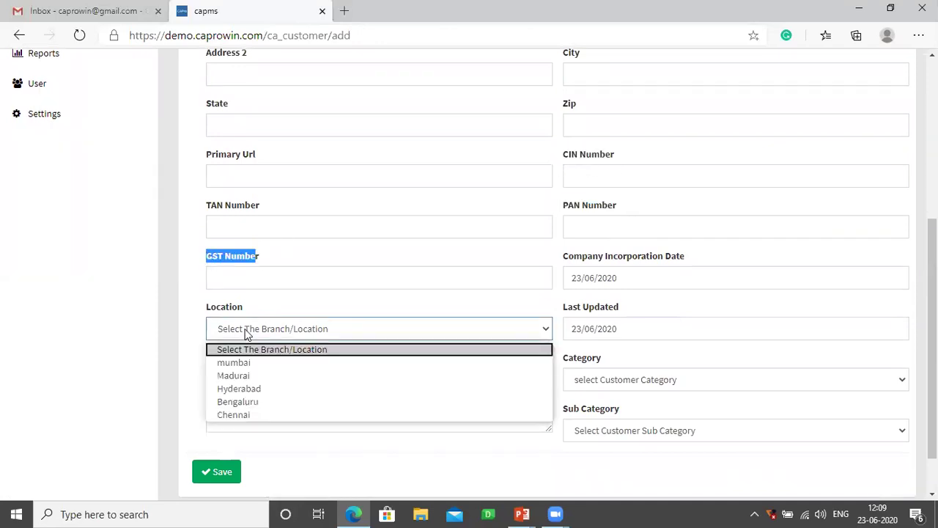
{"action": "left_click", "coordinate": [246, 415]}
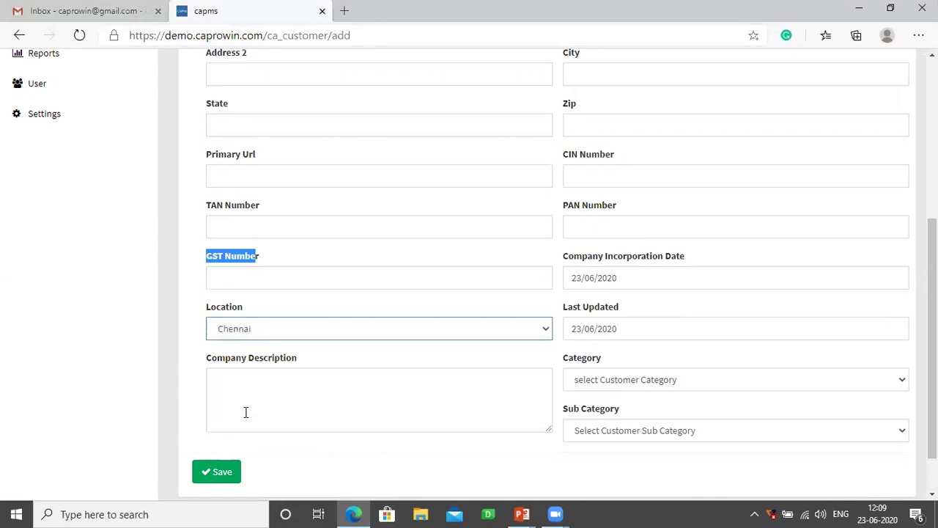
- Save the BIG EYE GLOBAL client and go to the Job List
{"action": "left_click", "coordinate": [223, 477]}
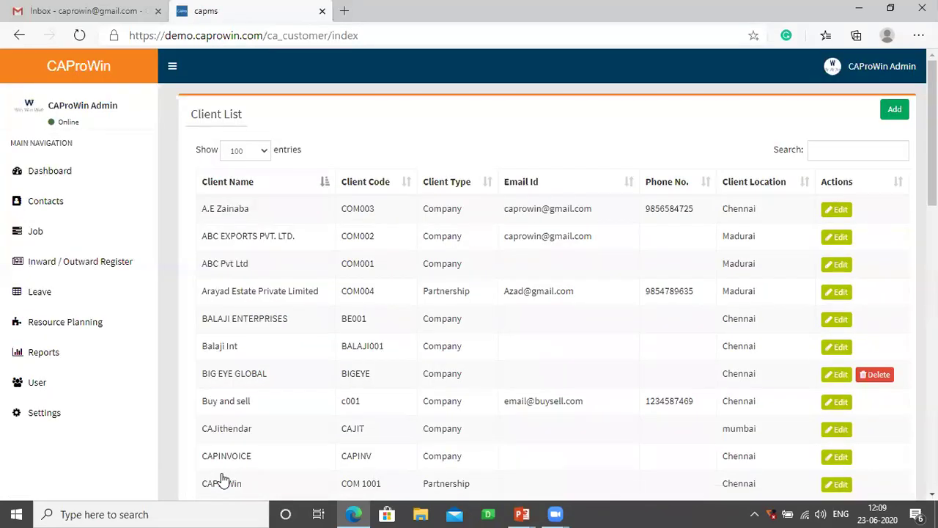
{"action": "left_click", "coordinate": [42, 233]}
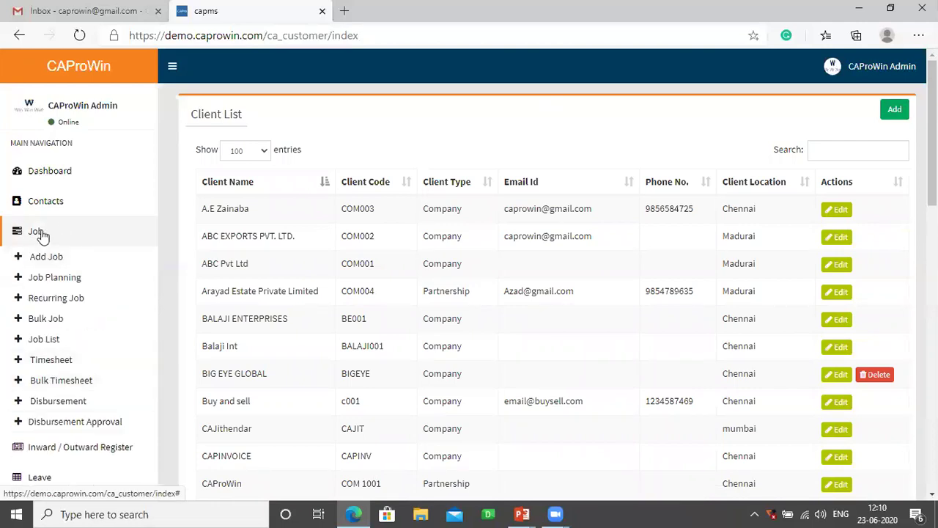
{"action": "left_click", "coordinate": [44, 342]}
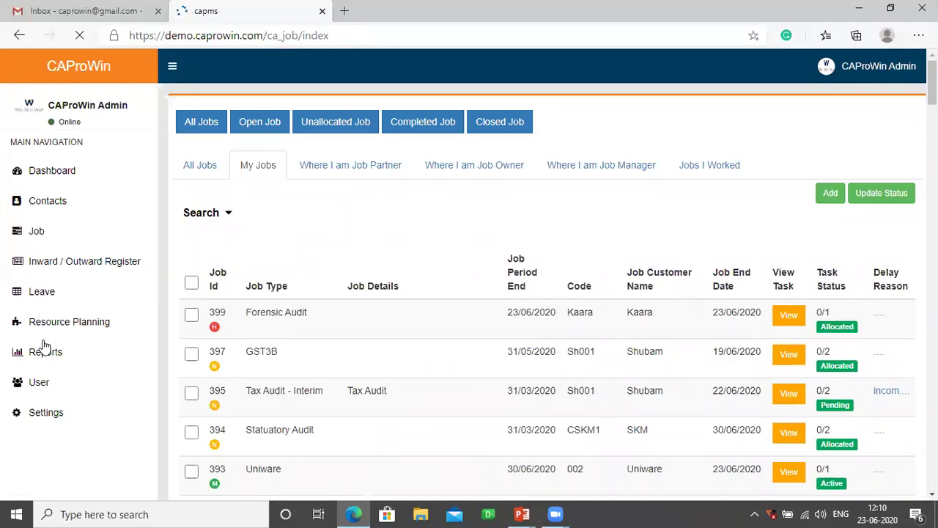
{"action": "double_click", "coordinate": [210, 311]}
{"action": "left_click_drag", "start_coordinate": [307, 318], "coordinate": [245, 317]}
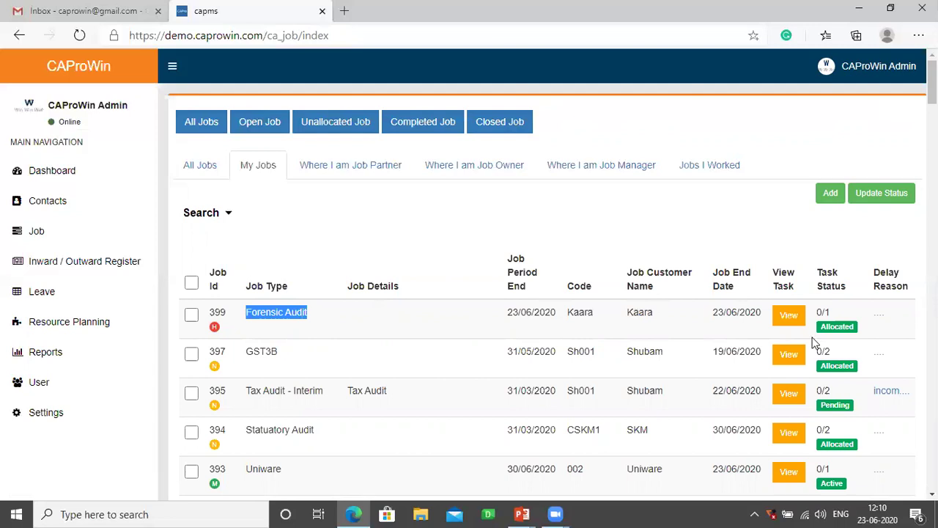
{"action": "left_click_drag", "start_coordinate": [833, 312], "coordinate": [821, 314]}
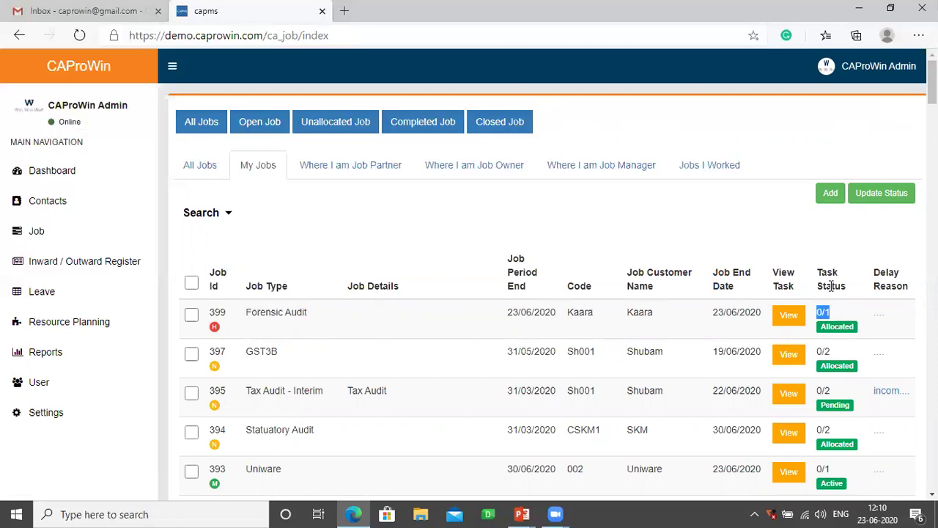
- Start a Tax Audit - Interim job for BIG EYE GLOBAL and assign its partner, manager and owner
{"action": "left_click", "coordinate": [832, 196]}
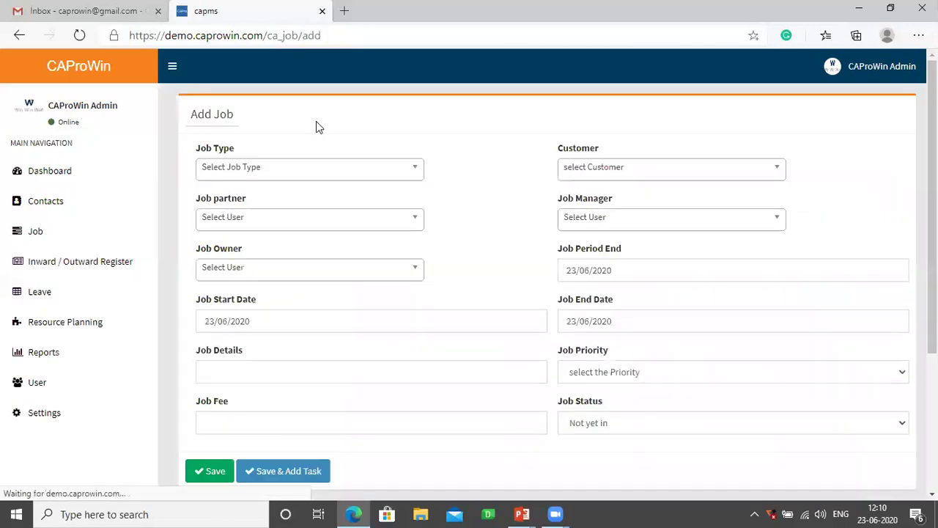
{"action": "left_click", "coordinate": [271, 171]}
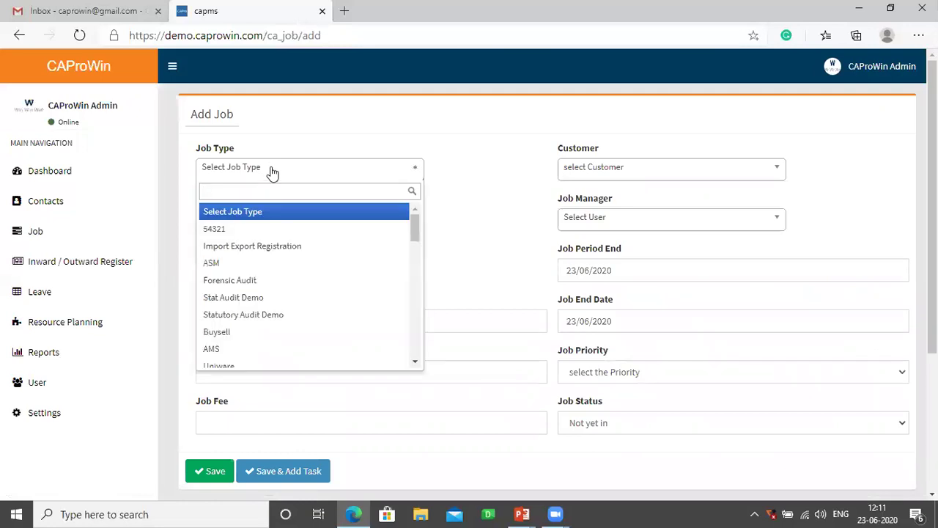
{"action": "type", "text": "tax"}
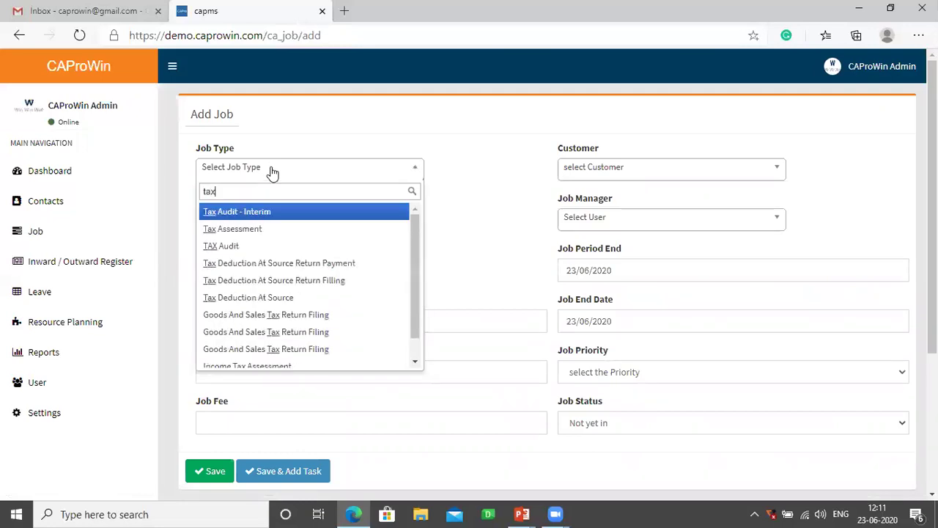
{"action": "left_click", "coordinate": [260, 211]}
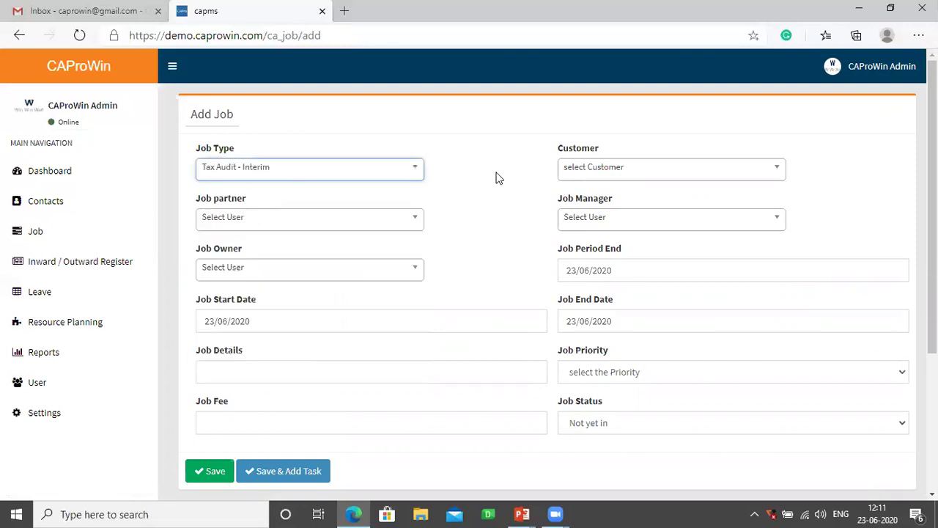
{"action": "left_click", "coordinate": [578, 174]}
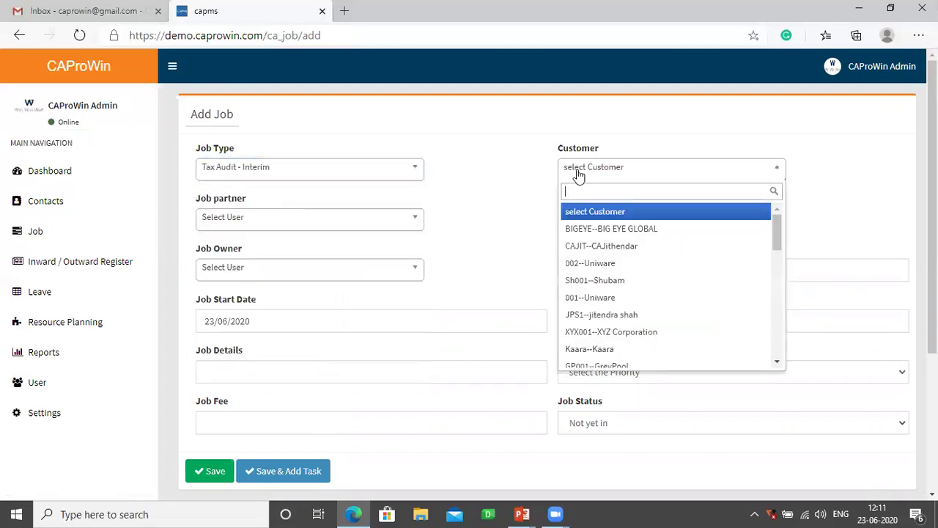
{"action": "left_click", "coordinate": [595, 233]}
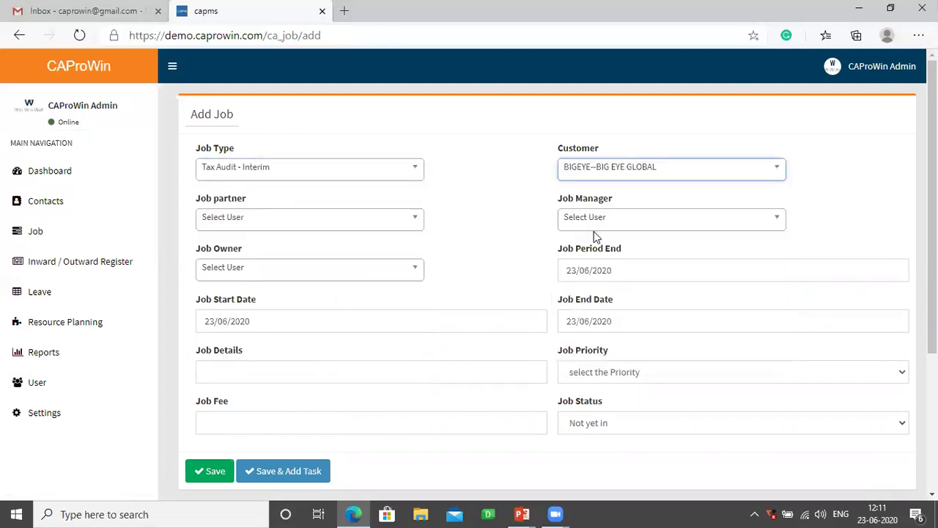
{"action": "left_click", "coordinate": [242, 224]}
{"action": "left_click", "coordinate": [222, 300]}
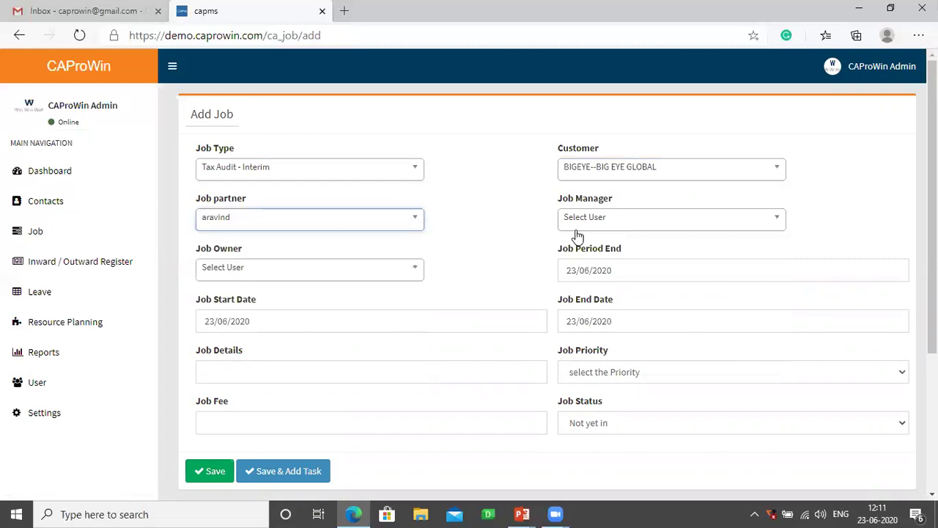
{"action": "left_click", "coordinate": [602, 222]}
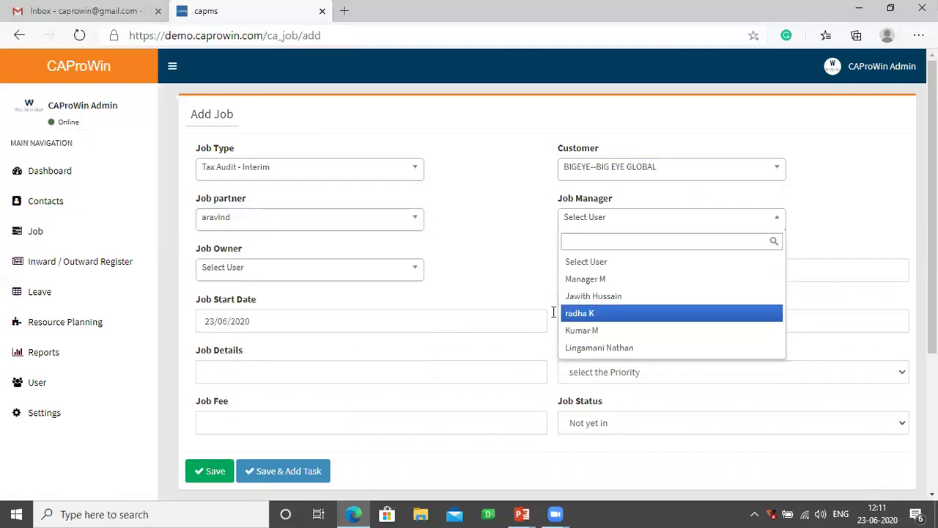
{"action": "left_click", "coordinate": [581, 313]}
{"action": "left_click", "coordinate": [316, 272]}
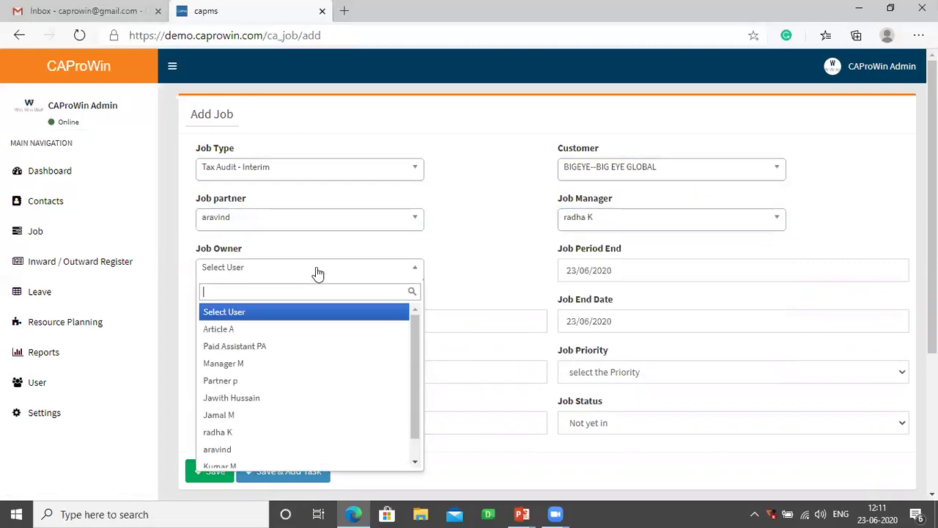
{"action": "left_click", "coordinate": [230, 460]}
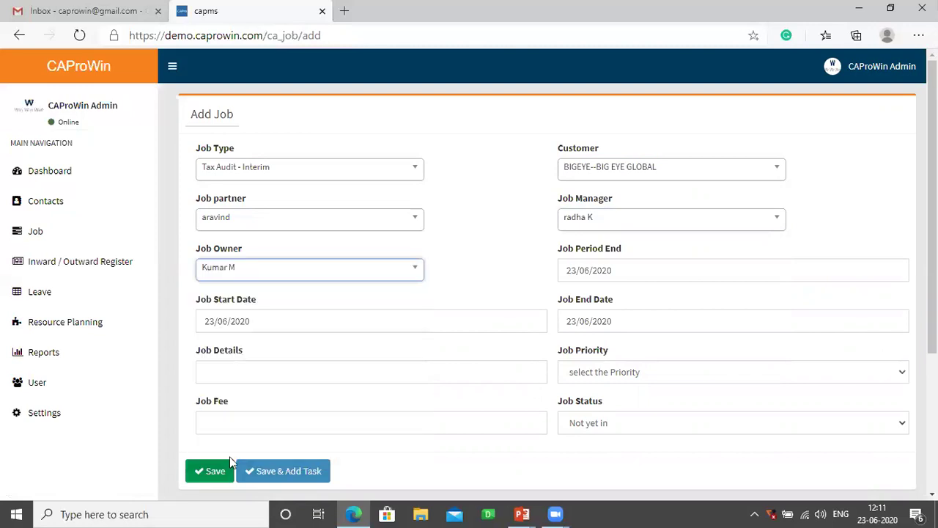
- Set period end 31/03/2020, end date 29/06/2020, quarter audit details, Normal priority, Allocated status; save
{"action": "left_click", "coordinate": [606, 273]}
{"action": "left_click", "coordinate": [569, 297]}
{"action": "left_click", "coordinate": [569, 298]}
{"action": "left_click", "coordinate": [569, 297]}
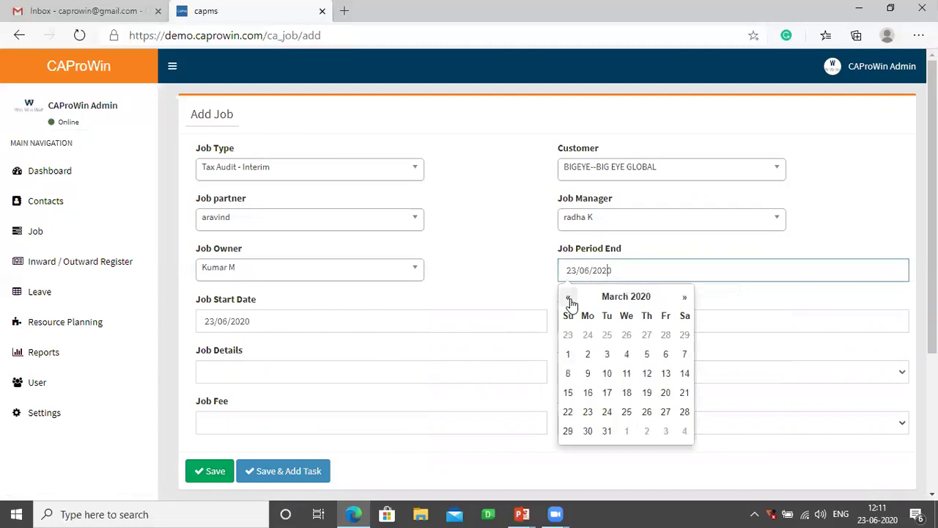
{"action": "left_click", "coordinate": [608, 432]}
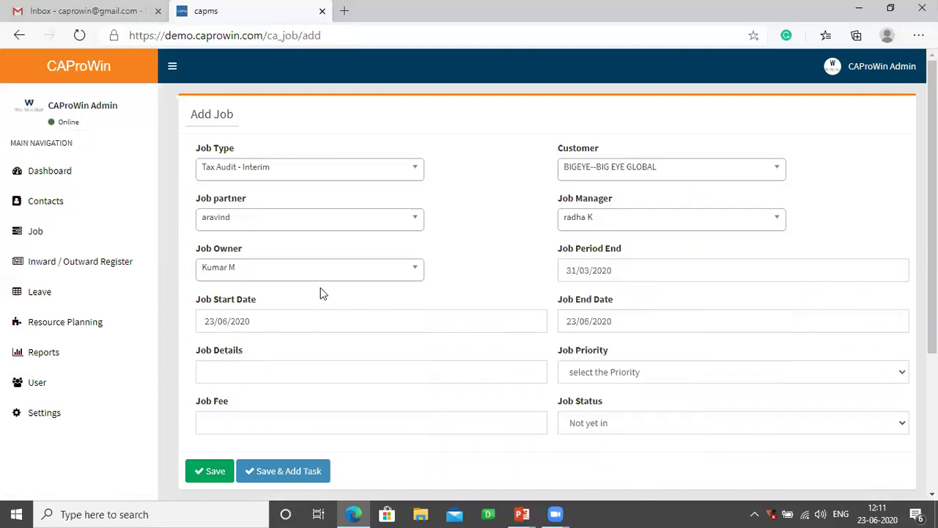
{"action": "left_click", "coordinate": [593, 322]}
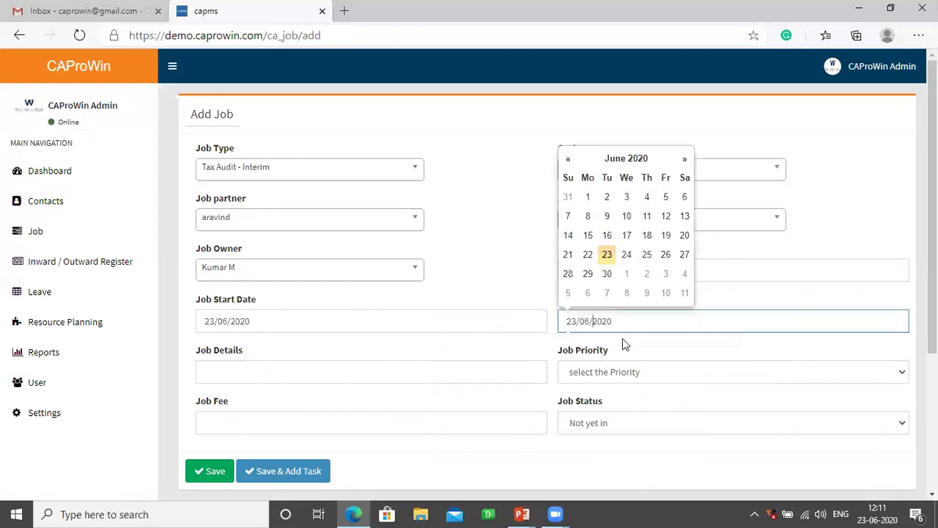
{"action": "left_click", "coordinate": [588, 273]}
{"action": "left_click", "coordinate": [409, 368]}
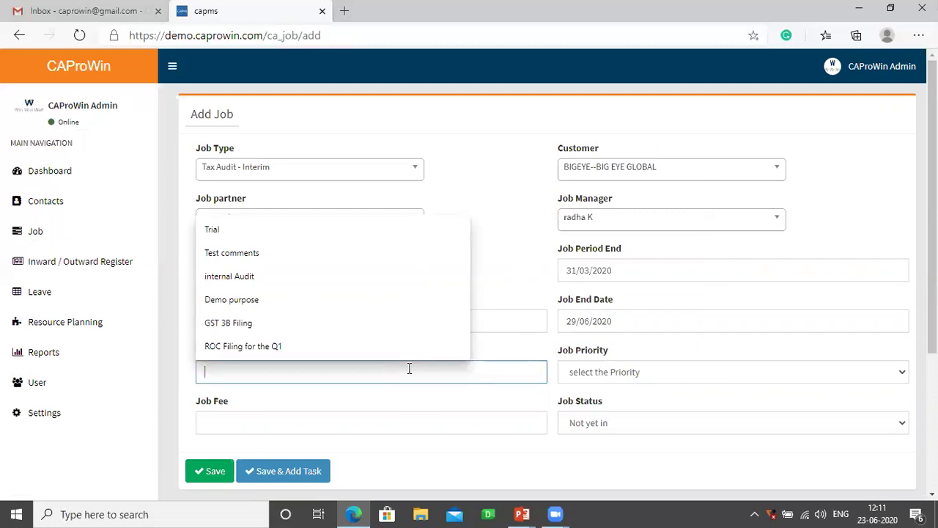
{"action": "type", "text": "Internal Audit for the per"}
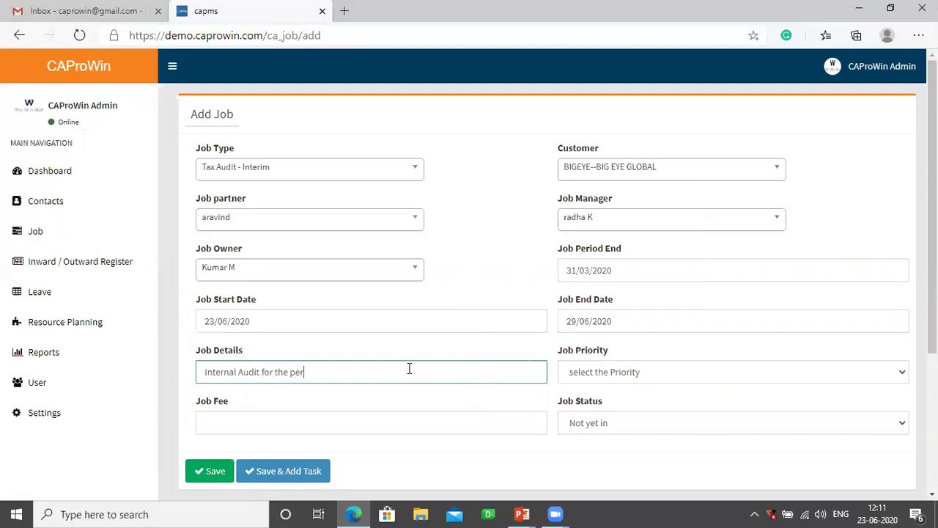
{"action": "key", "text": "BackSpace"}
{"action": "key", "text": "BackSpace"}
{"action": "key", "text": "BackSpace"}
{"action": "type", "text": "1st Qtr"}
{"action": "left_click", "coordinate": [576, 372]}
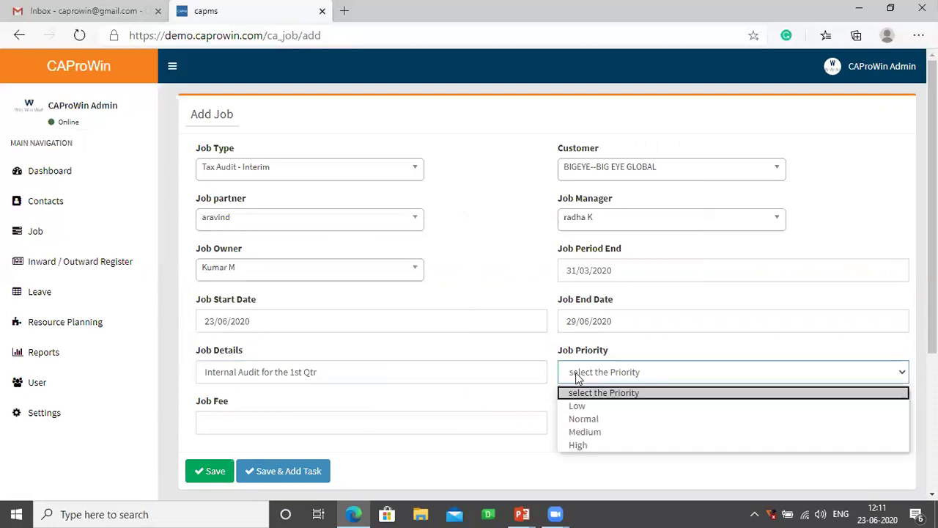
{"action": "left_click", "coordinate": [584, 420]}
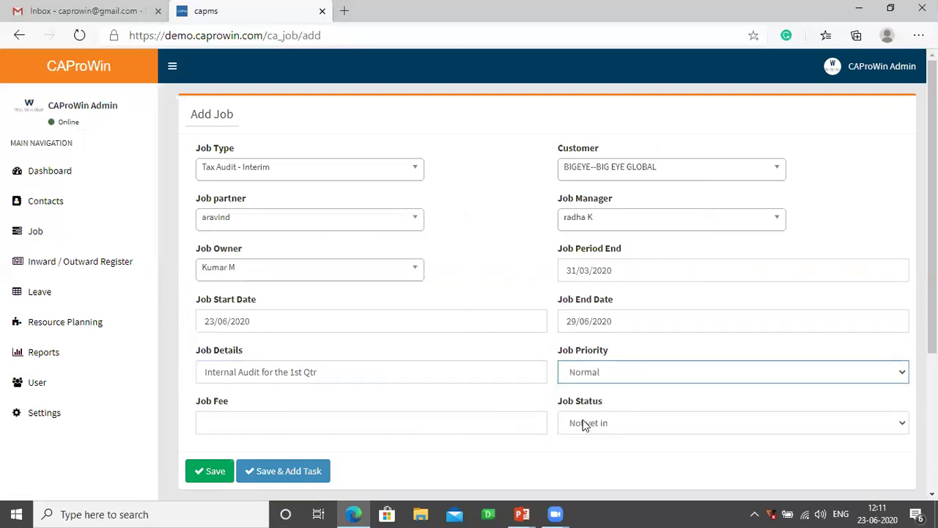
{"action": "left_click", "coordinate": [591, 425]}
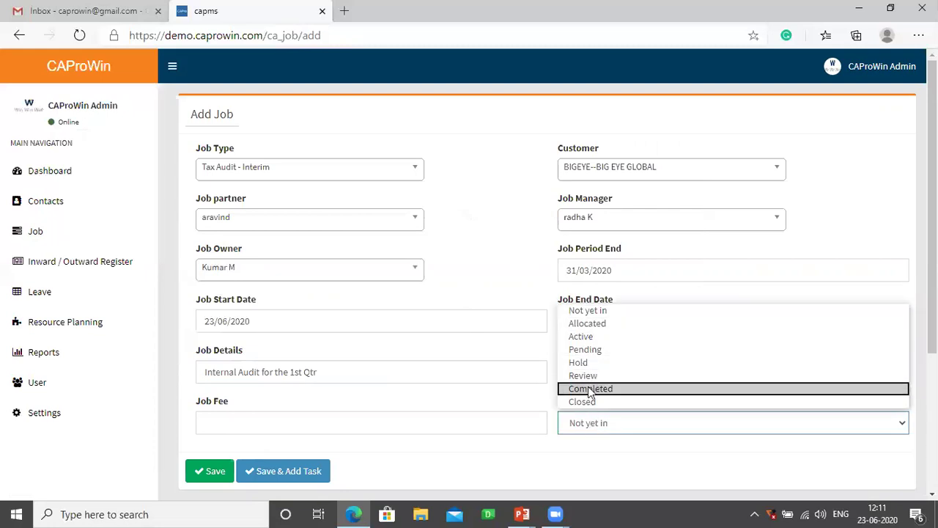
{"action": "left_click", "coordinate": [586, 326]}
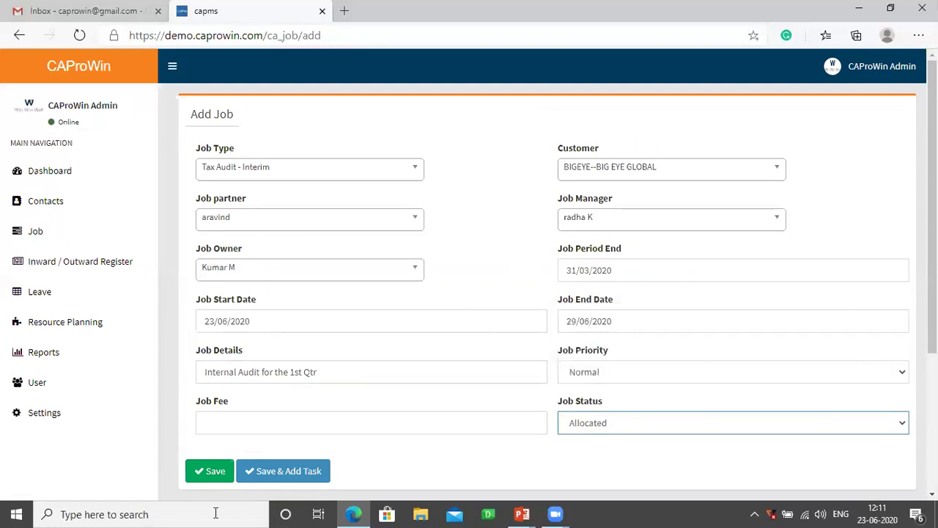
{"action": "left_click", "coordinate": [292, 476]}
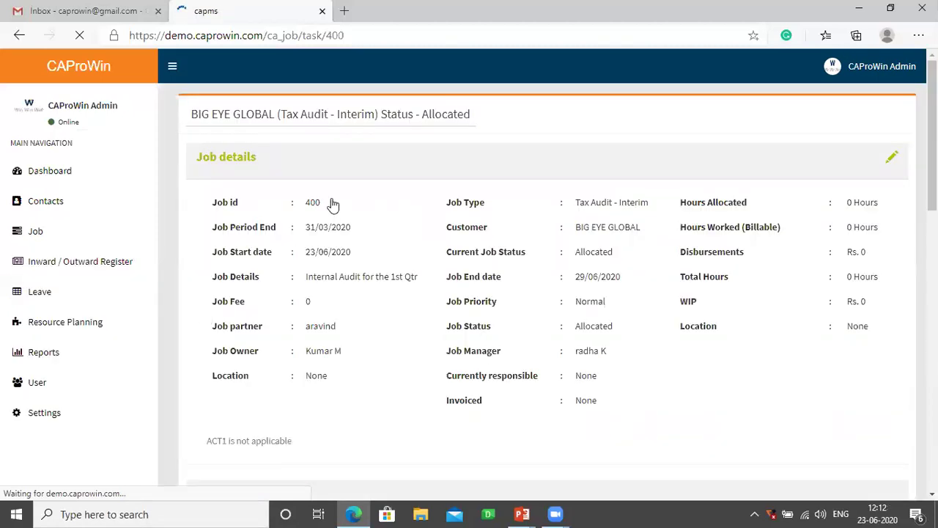
- Note job id 400 and bring up the Add Task & Resource table's first-row resource choices
{"action": "left_click_drag", "start_coordinate": [323, 206], "coordinate": [306, 203]}
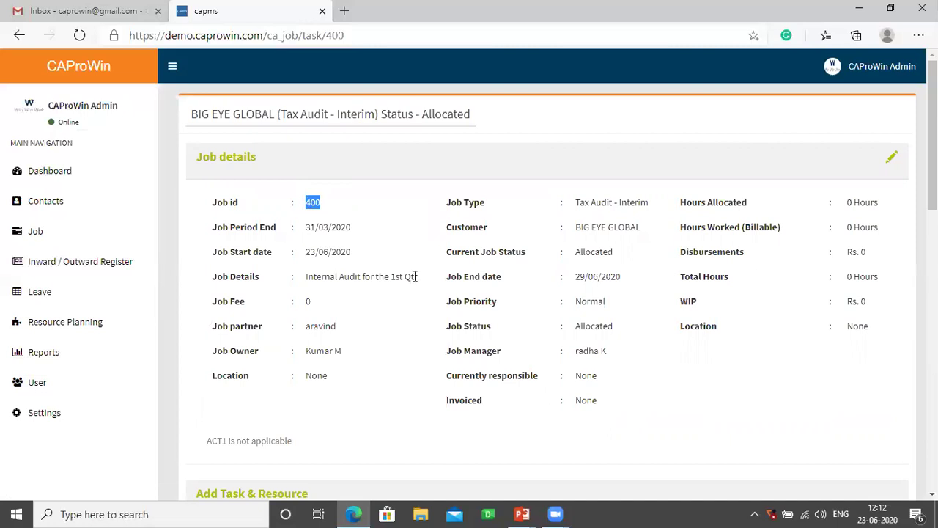
{"action": "scroll", "coordinate": [368, 308], "scroll_direction": "down", "scroll_amount": 5}
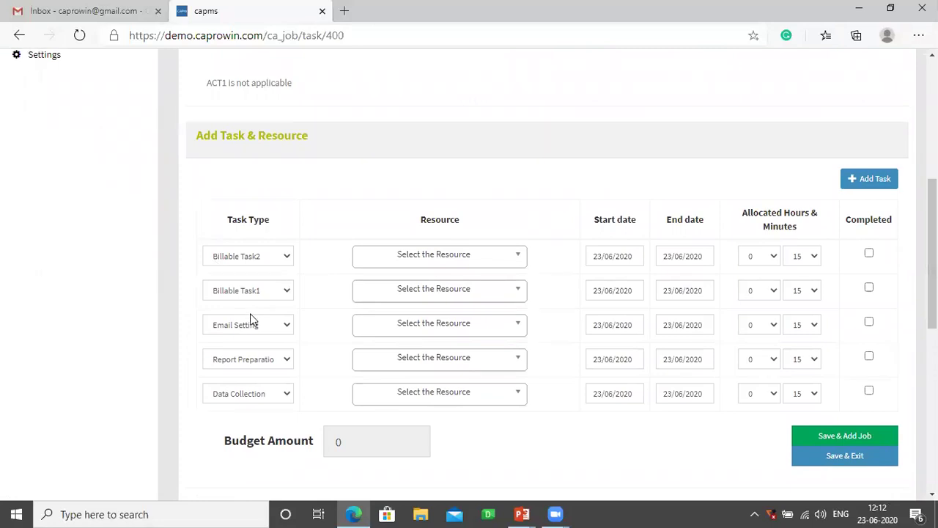
{"action": "left_click", "coordinate": [387, 261]}
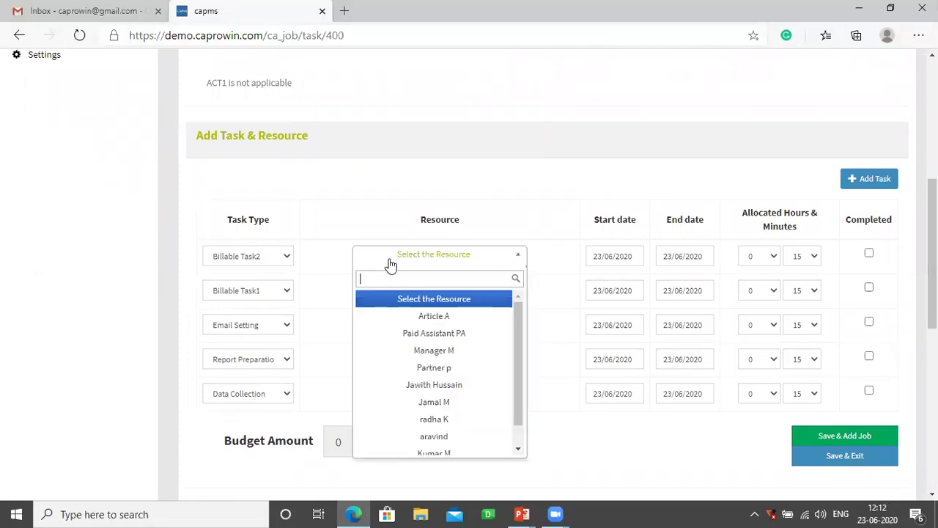
- Assign Article A to the first task with 2 hours 0 minutes
{"action": "left_click", "coordinate": [418, 315]}
{"action": "left_click", "coordinate": [751, 262]}
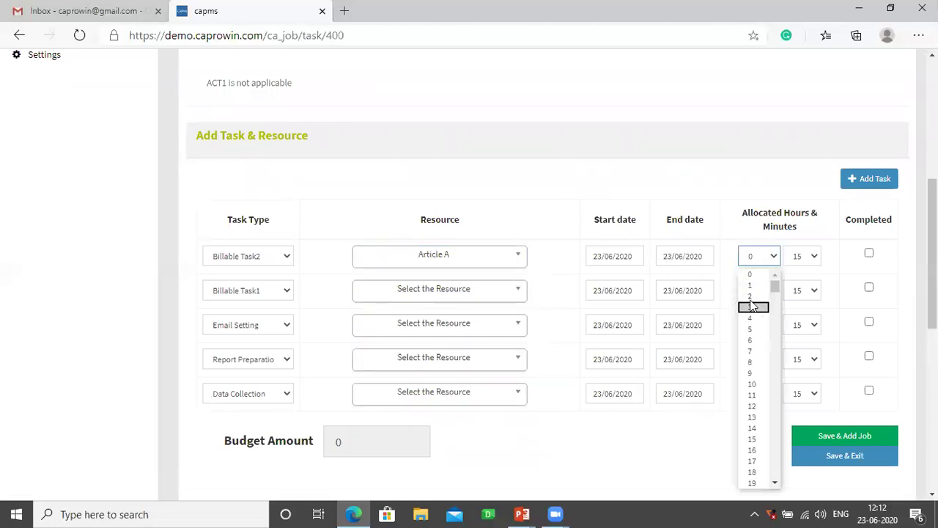
{"action": "key", "text": "Return"}
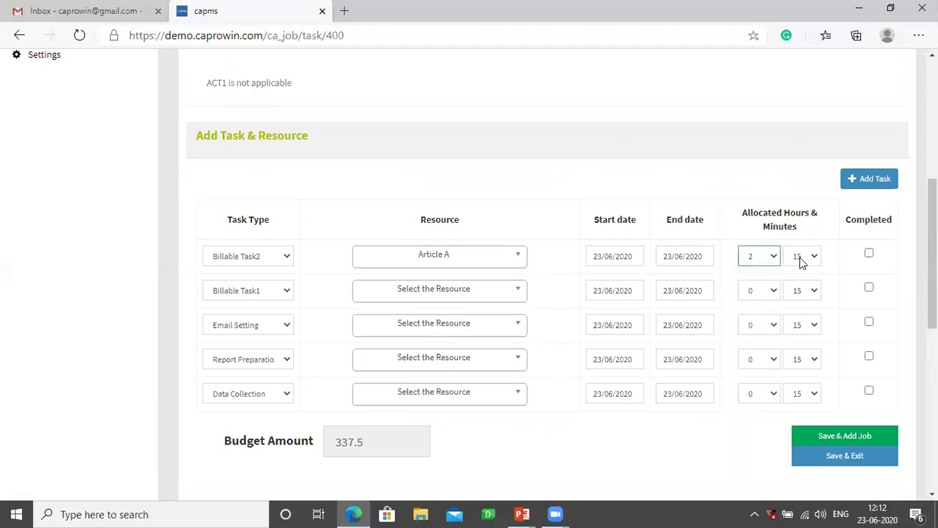
{"action": "left_click", "coordinate": [805, 262]}
{"action": "key", "text": "Return"}
- Give the second task to the job partner, 25/06–26/06/2020, 5 hours 0 minutes; budget shows 5300
{"action": "left_click", "coordinate": [434, 293]}
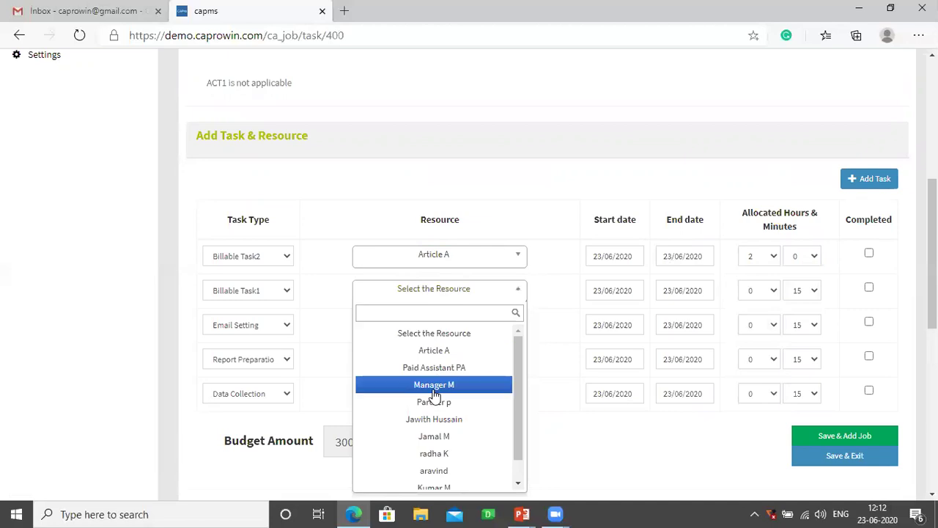
{"action": "left_click", "coordinate": [434, 471]}
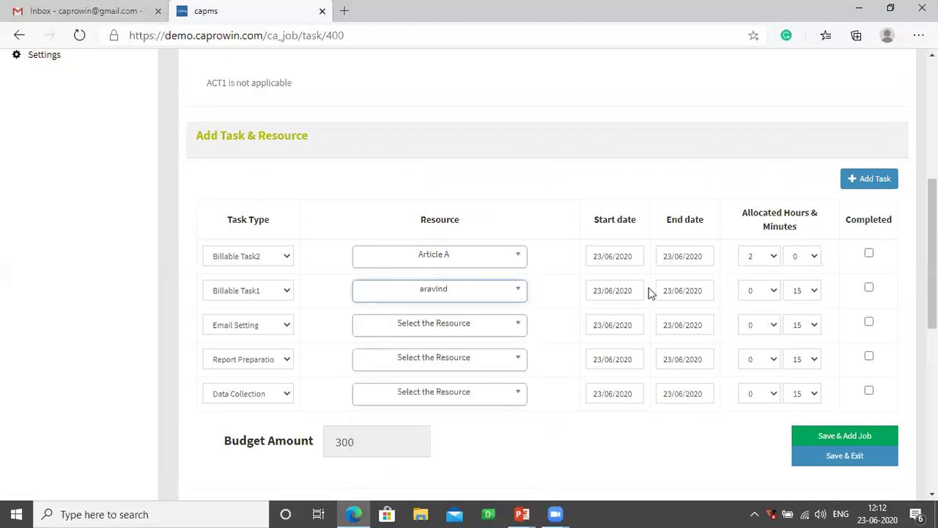
{"action": "left_click", "coordinate": [612, 289]}
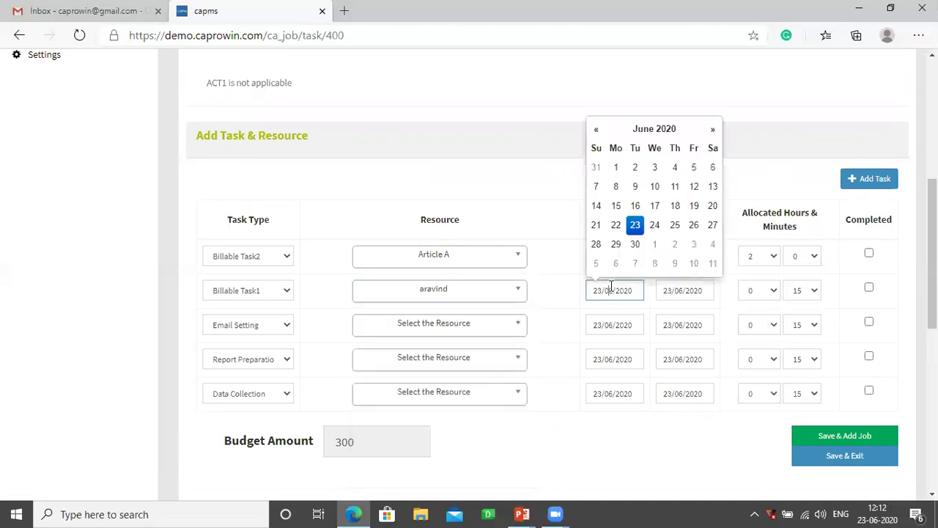
{"action": "left_click", "coordinate": [675, 226]}
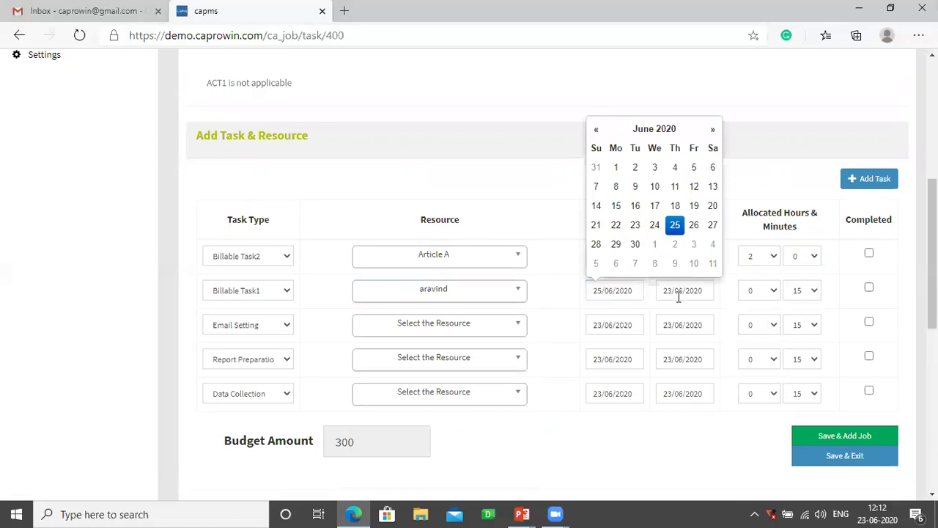
{"action": "left_click", "coordinate": [679, 293]}
{"action": "left_click", "coordinate": [765, 227]}
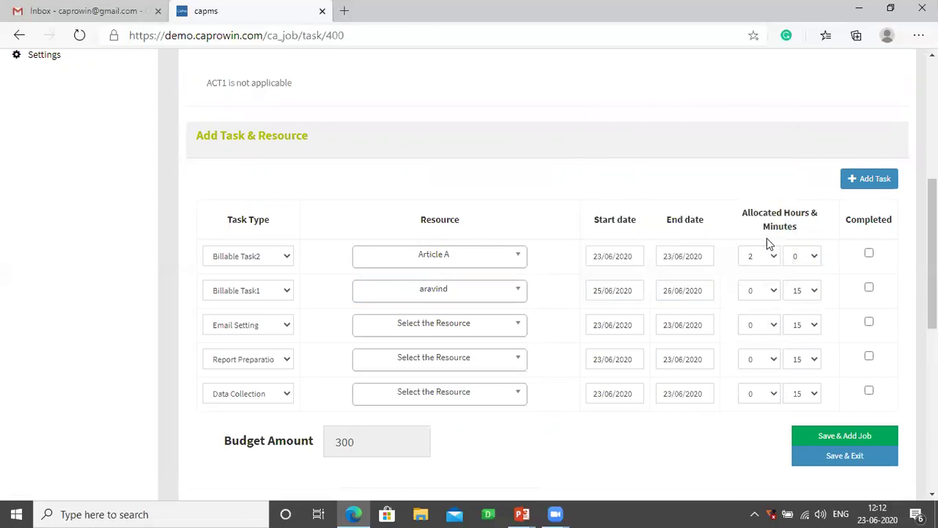
{"action": "left_click", "coordinate": [765, 292]}
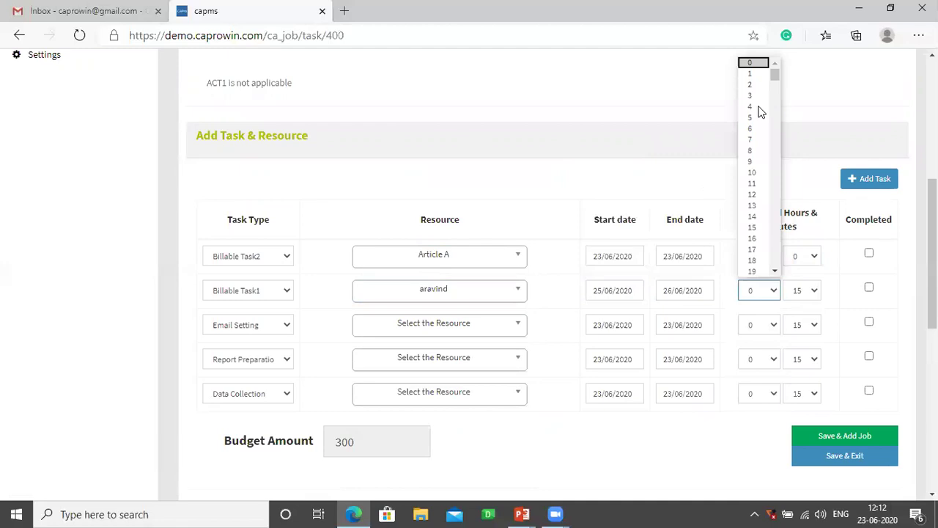
{"action": "left_click", "coordinate": [756, 118]}
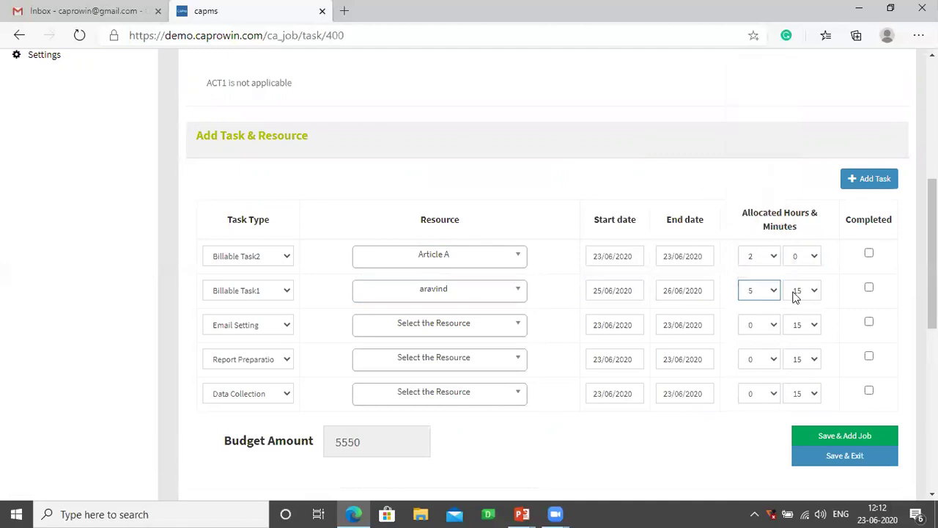
{"action": "left_click", "coordinate": [798, 291]}
{"action": "left_click", "coordinate": [798, 307]}
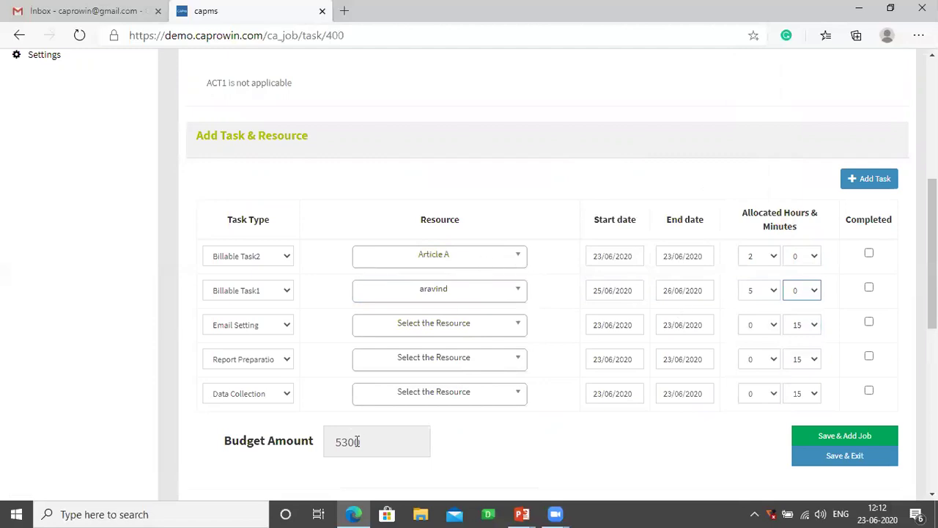
{"action": "left_click_drag", "start_coordinate": [367, 442], "coordinate": [320, 442]}
- Give Email Setting to Article A on 26/06/2020 for 3 hours 0 minutes, then save and exit
{"action": "left_click", "coordinate": [394, 332]}
{"action": "left_click", "coordinate": [434, 385]}
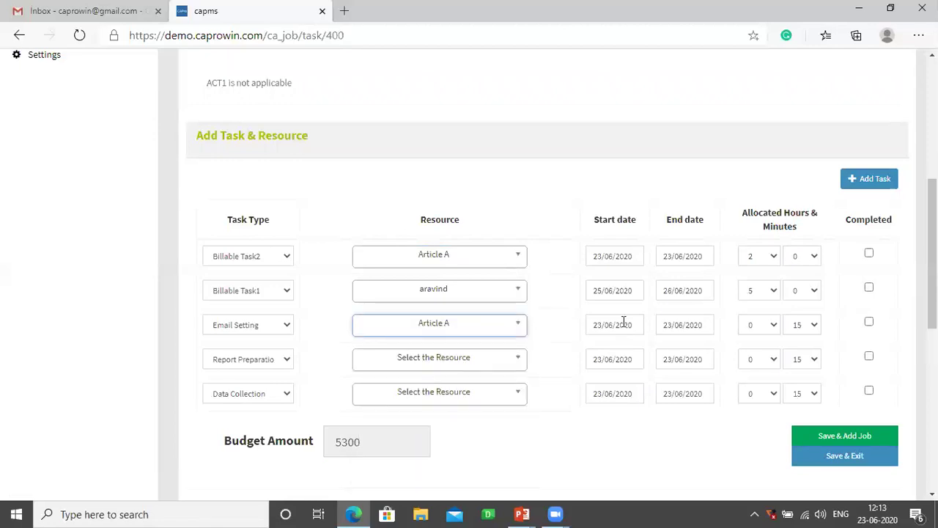
{"action": "left_click", "coordinate": [623, 327]}
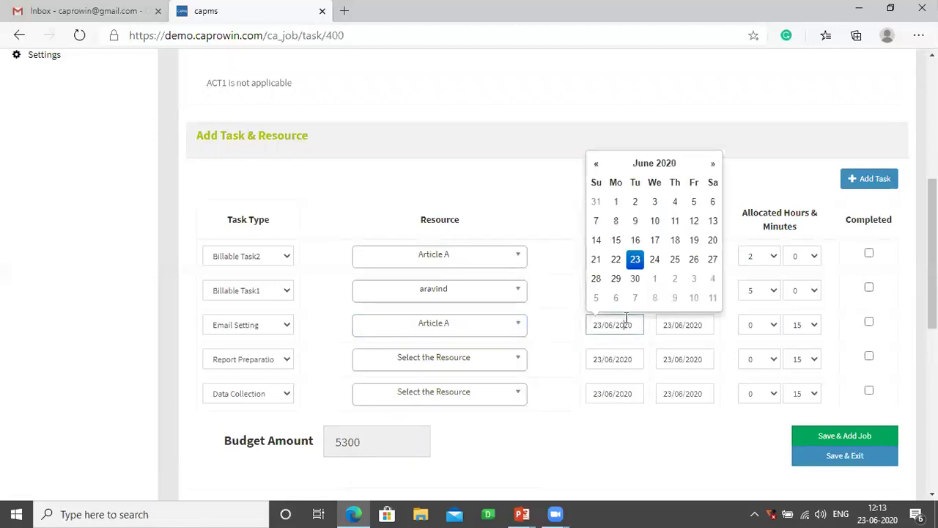
{"action": "left_click", "coordinate": [694, 259]}
{"action": "left_click", "coordinate": [674, 325]}
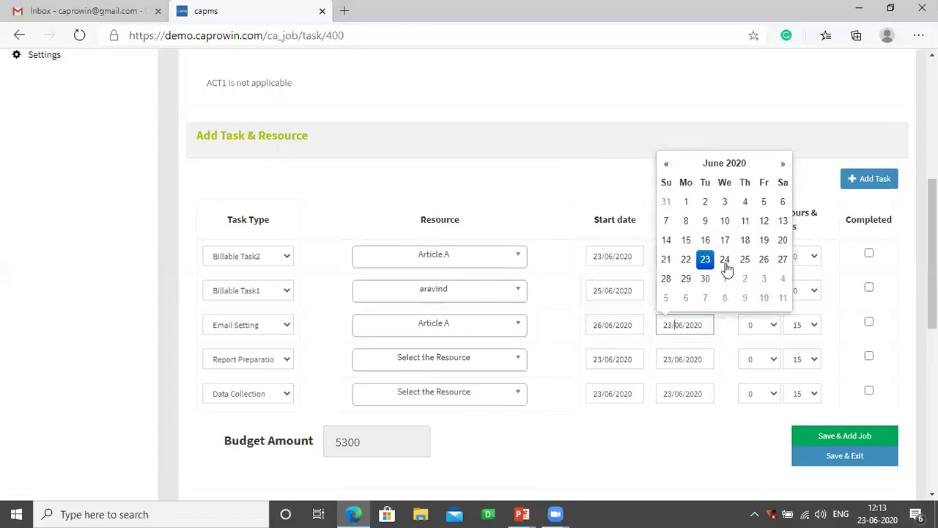
{"action": "left_click", "coordinate": [764, 259]}
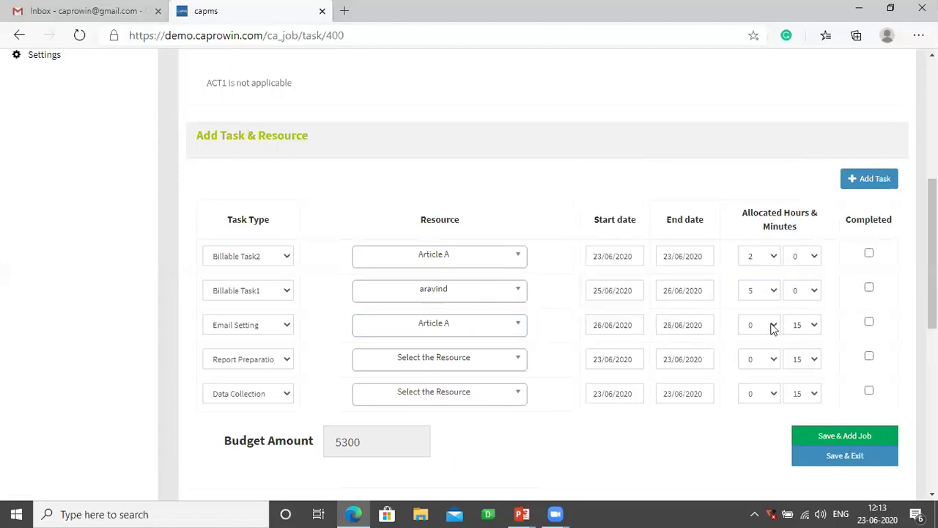
{"action": "left_click", "coordinate": [773, 327]}
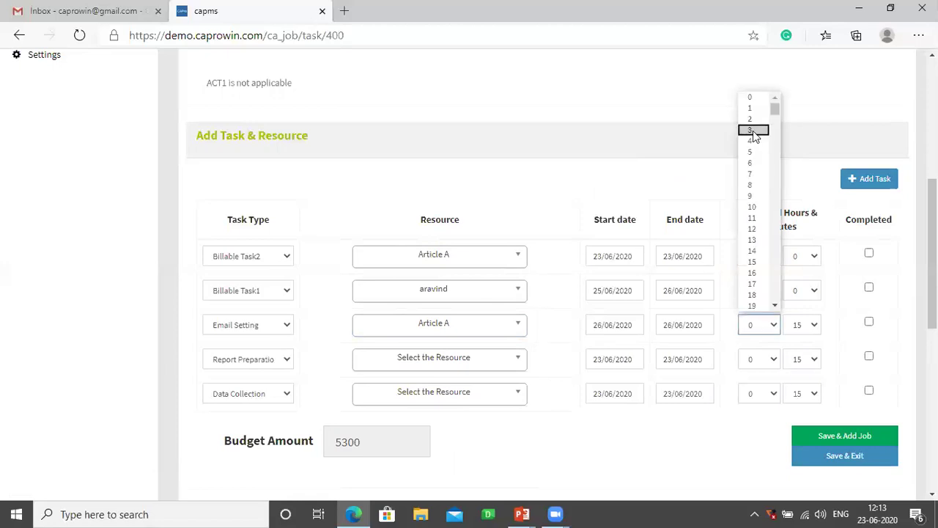
{"action": "left_click", "coordinate": [753, 132]}
{"action": "left_click", "coordinate": [803, 331]}
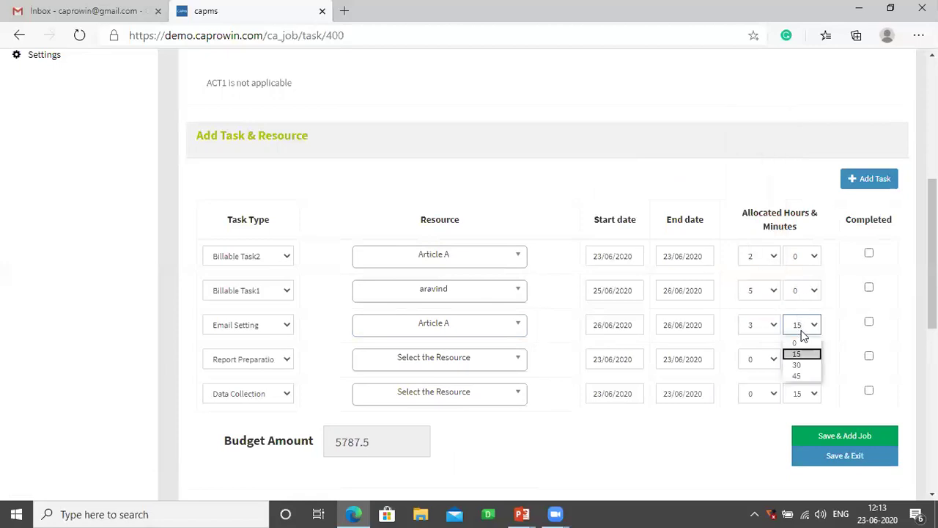
{"action": "left_click", "coordinate": [803, 344]}
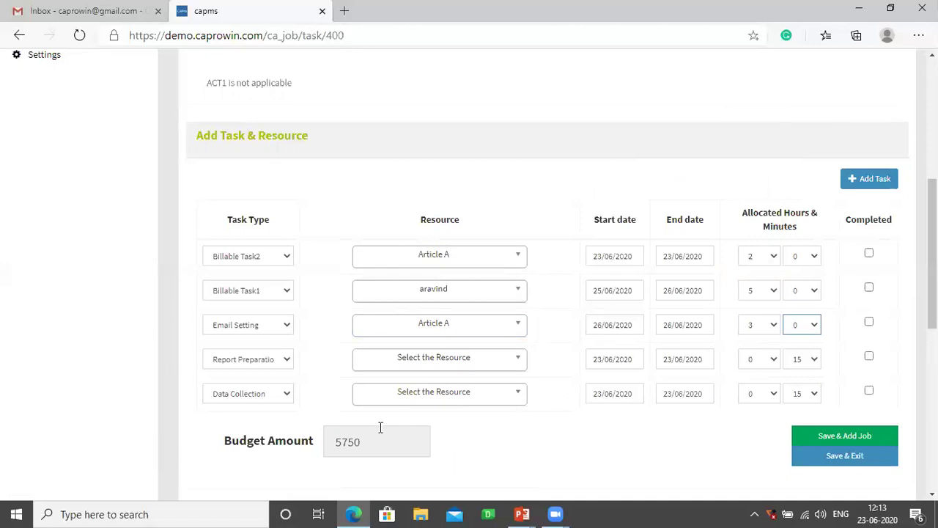
{"action": "left_click", "coordinate": [822, 461]}
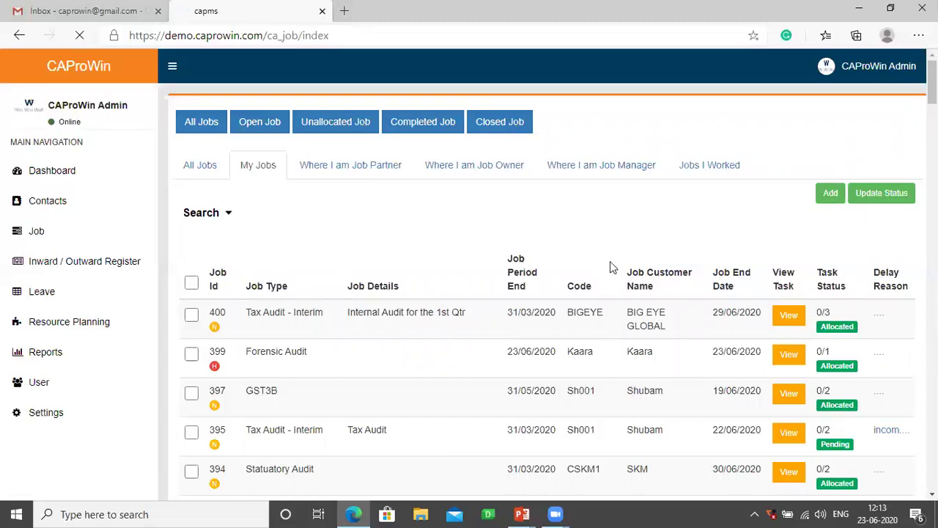
- Expand the Job section in the sidebar once the My Jobs list has loaded
{"action": "left_click", "coordinate": [45, 233]}
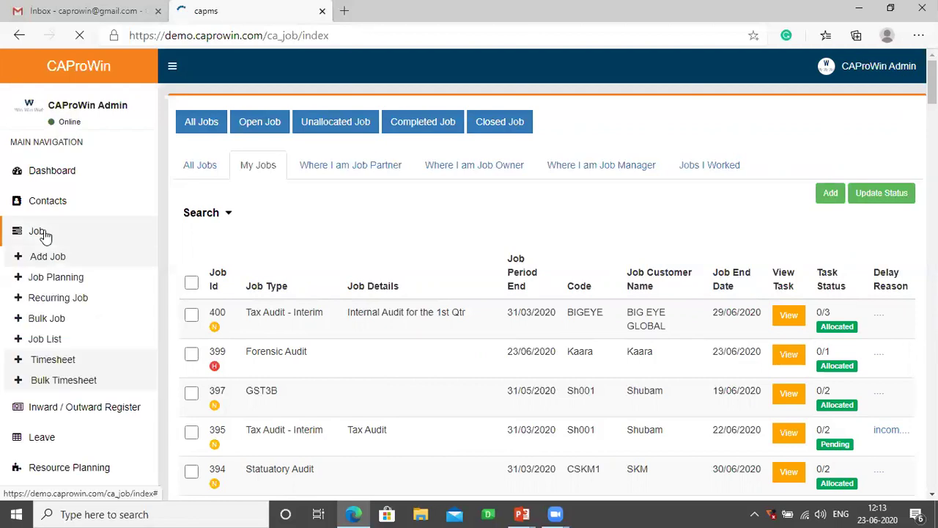
- Start a new recurring job with job type GST3B
{"action": "left_click", "coordinate": [57, 299]}
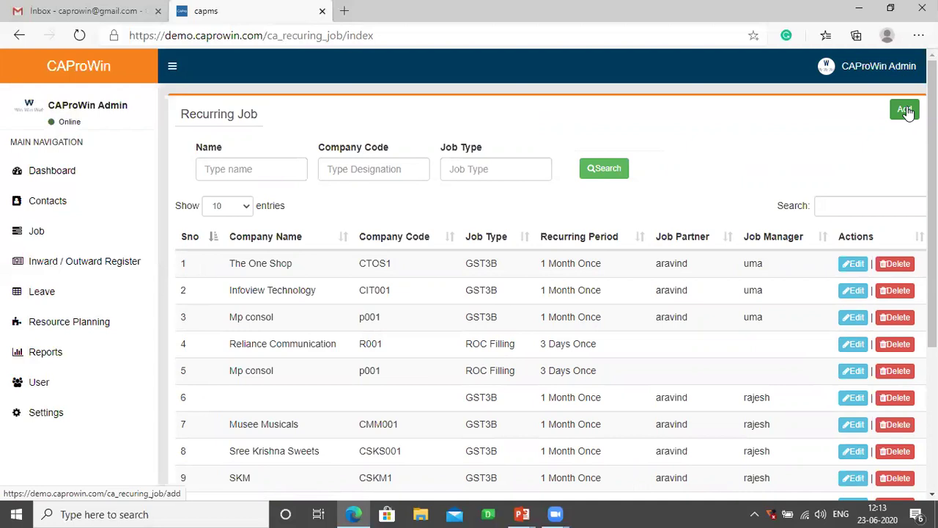
{"action": "left_click", "coordinate": [906, 110]}
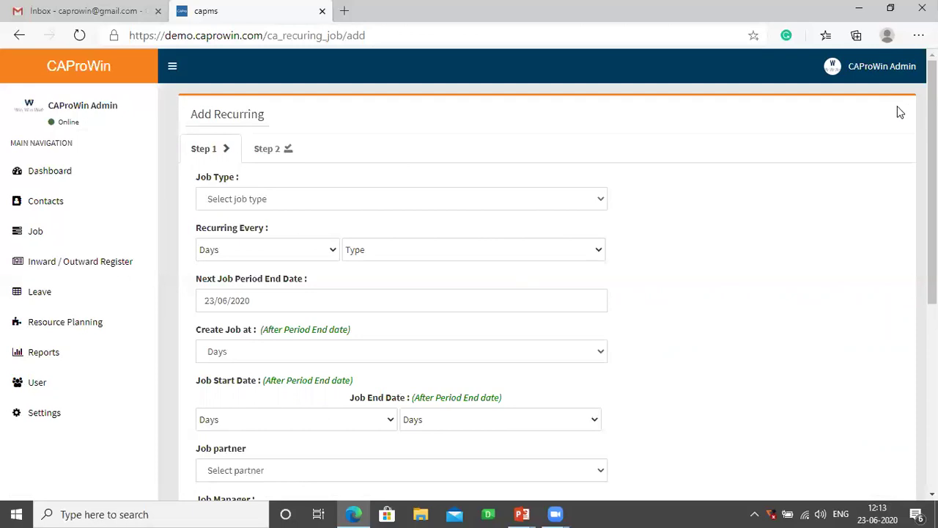
{"action": "left_click", "coordinate": [217, 204]}
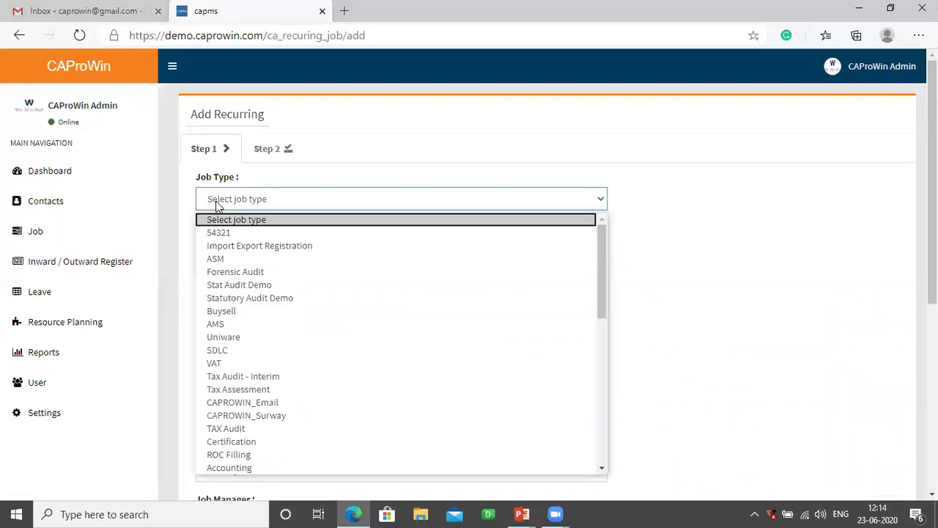
{"action": "key", "text": "g"}
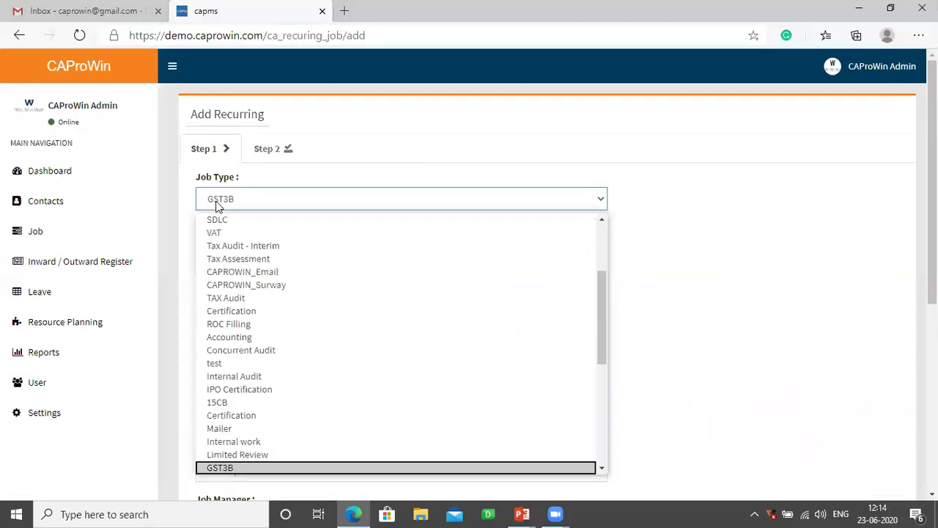
{"action": "left_click", "coordinate": [224, 469]}
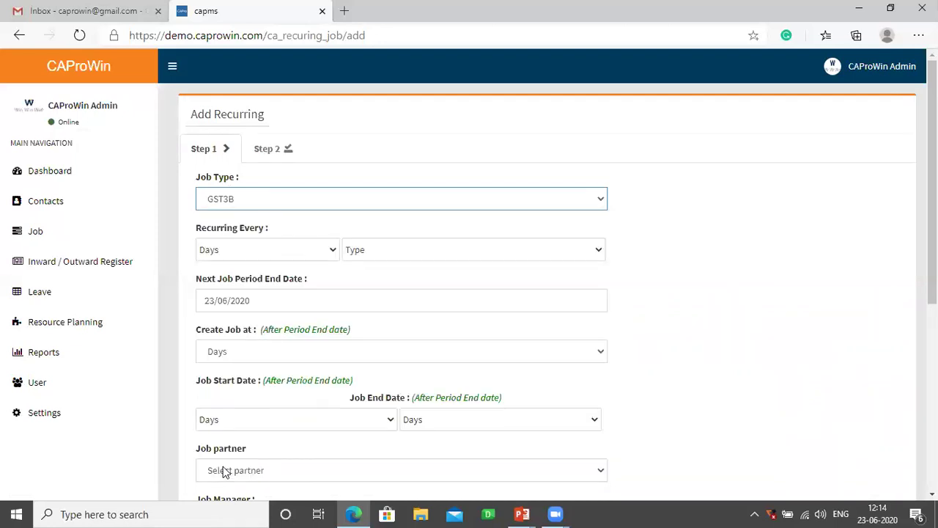
- Set the job to recur every 1 Month
{"action": "left_click", "coordinate": [279, 252]}
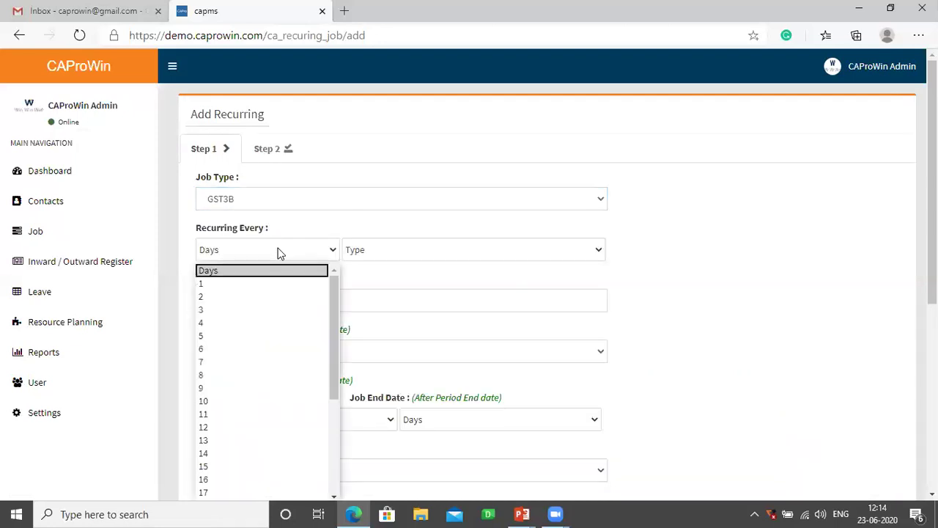
{"action": "left_click", "coordinate": [210, 285]}
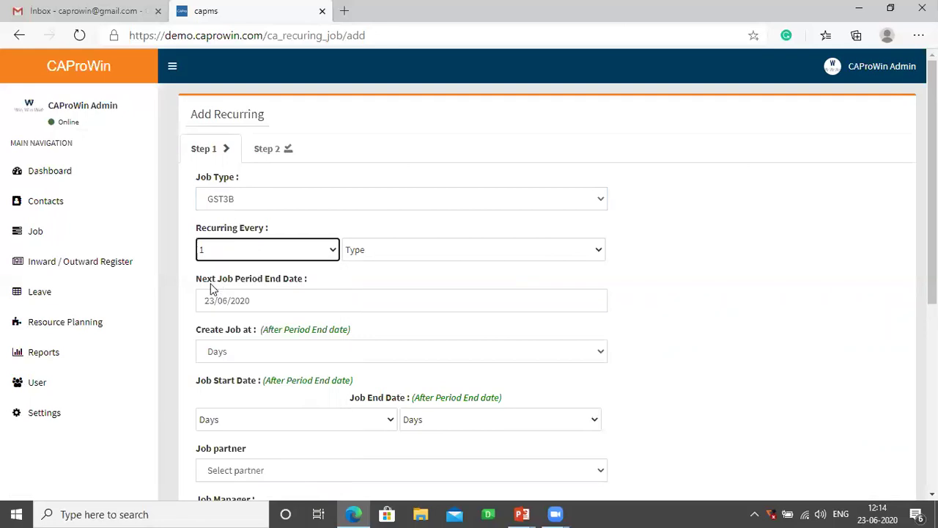
{"action": "left_click", "coordinate": [371, 251]}
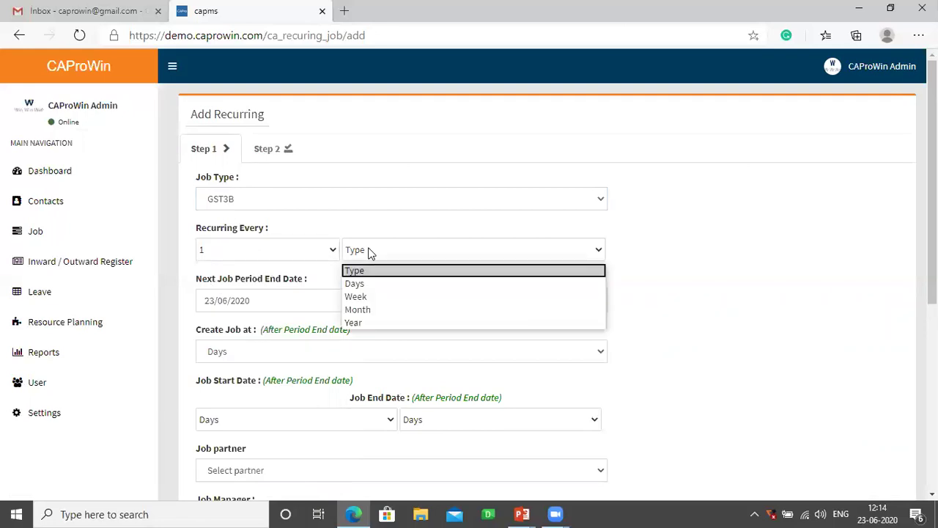
{"action": "left_click", "coordinate": [359, 309]}
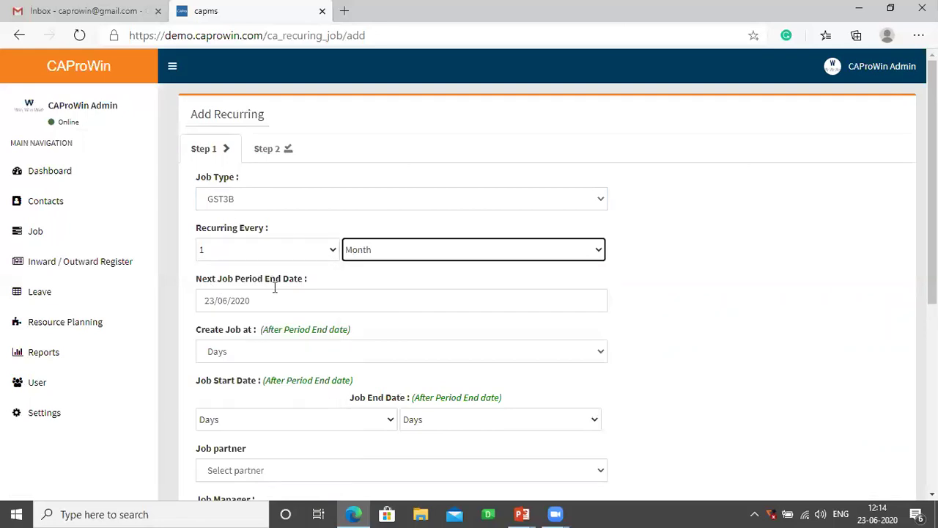
{"action": "left_click", "coordinate": [318, 255]}
{"action": "left_click", "coordinate": [217, 311]}
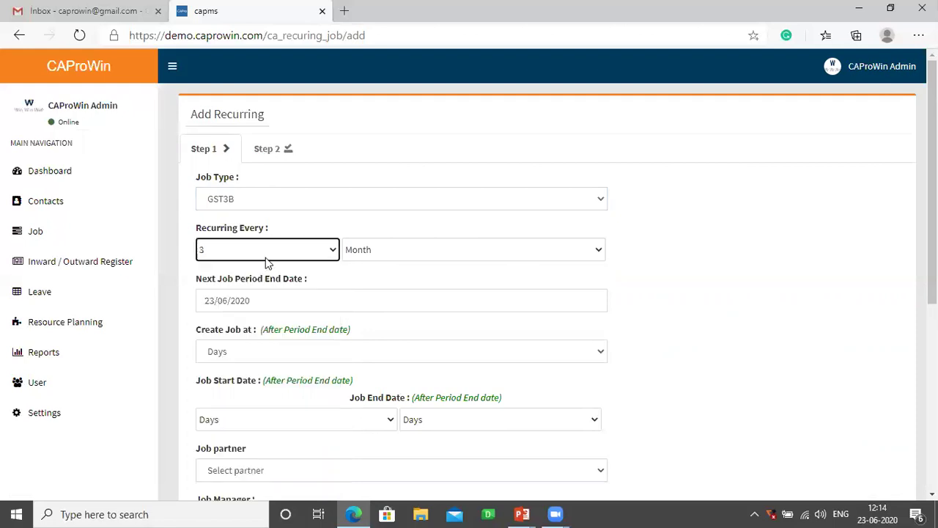
{"action": "left_click", "coordinate": [265, 257]}
{"action": "left_click", "coordinate": [228, 283]}
- Set period end 30/06/2020, create day 1, start day 1, end day 19, and save Step 1
{"action": "left_click", "coordinate": [273, 306]}
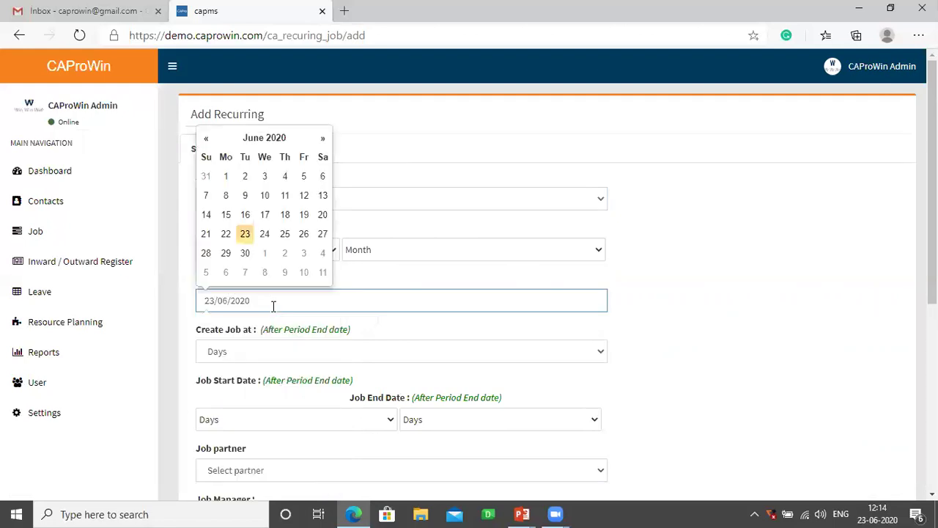
{"action": "left_click", "coordinate": [246, 257]}
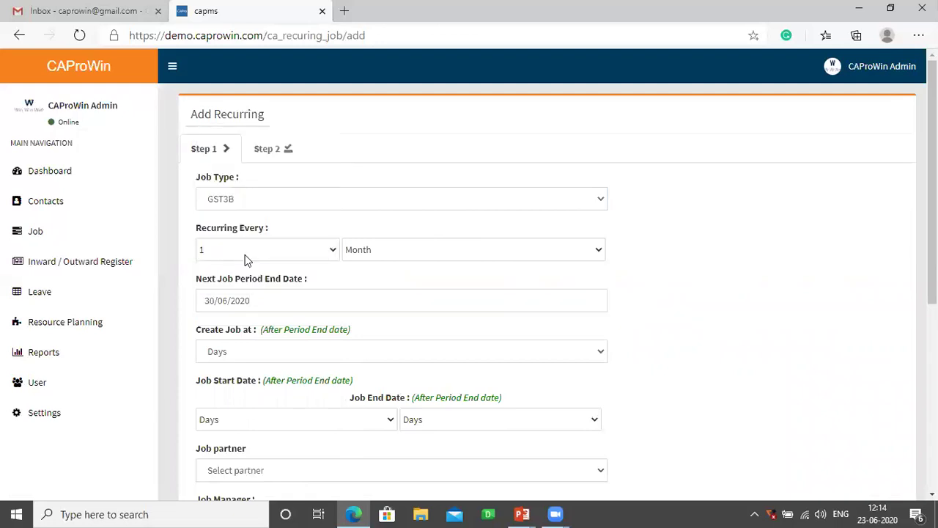
{"action": "left_click", "coordinate": [247, 358]}
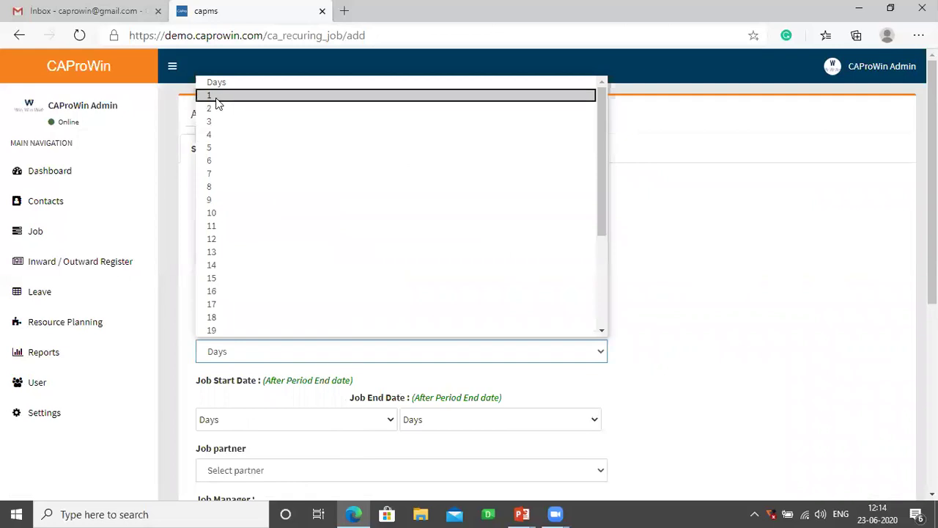
{"action": "left_click", "coordinate": [216, 97]}
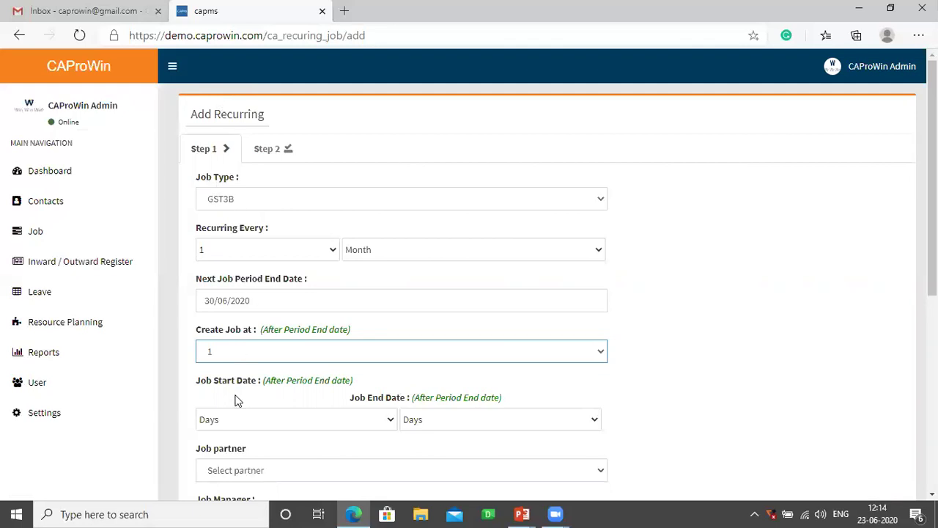
{"action": "left_click", "coordinate": [226, 420]}
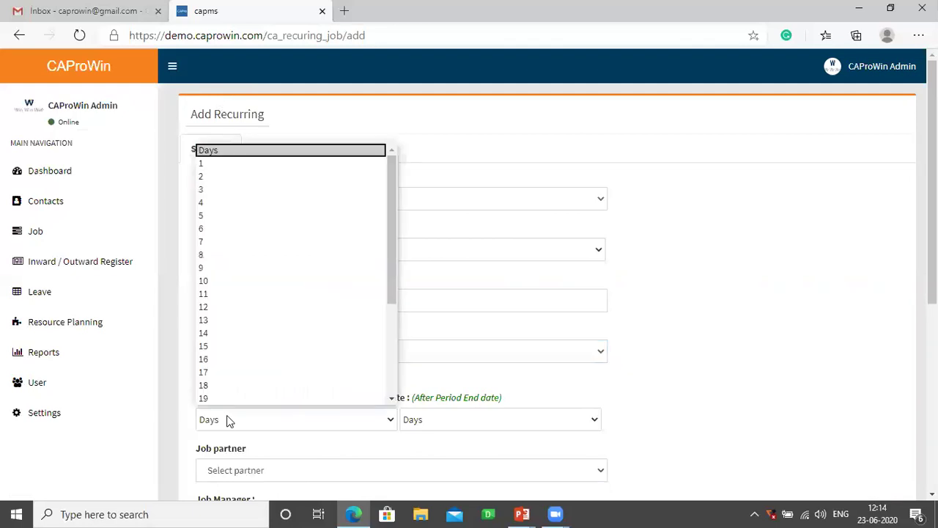
{"action": "left_click", "coordinate": [205, 164]}
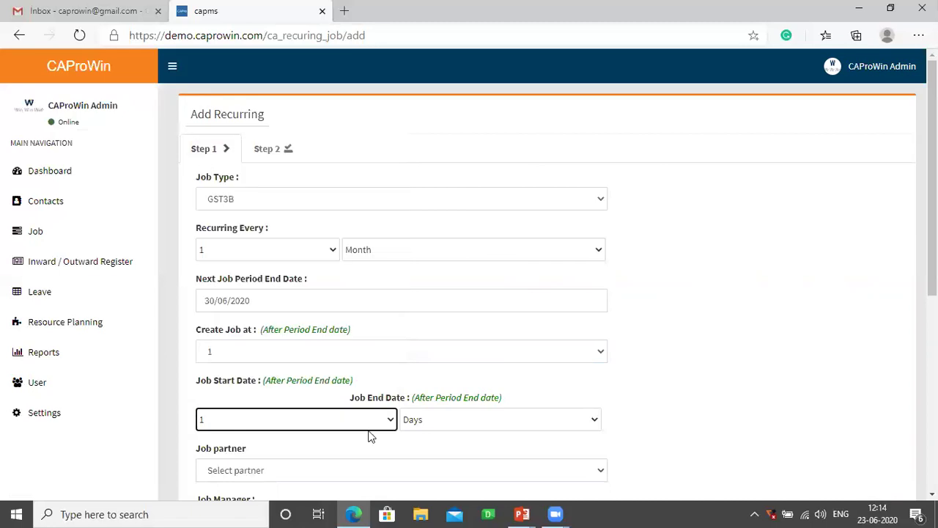
{"action": "left_click", "coordinate": [431, 425]}
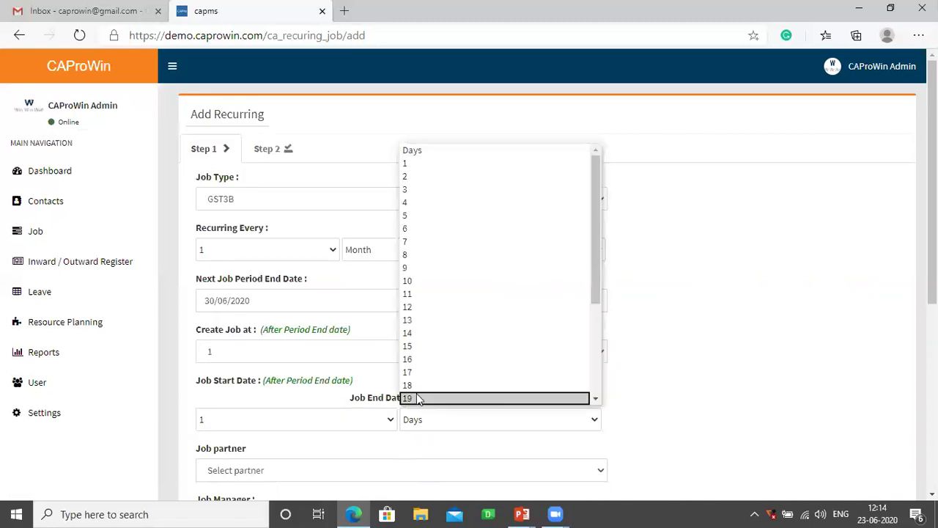
{"action": "left_click", "coordinate": [418, 398]}
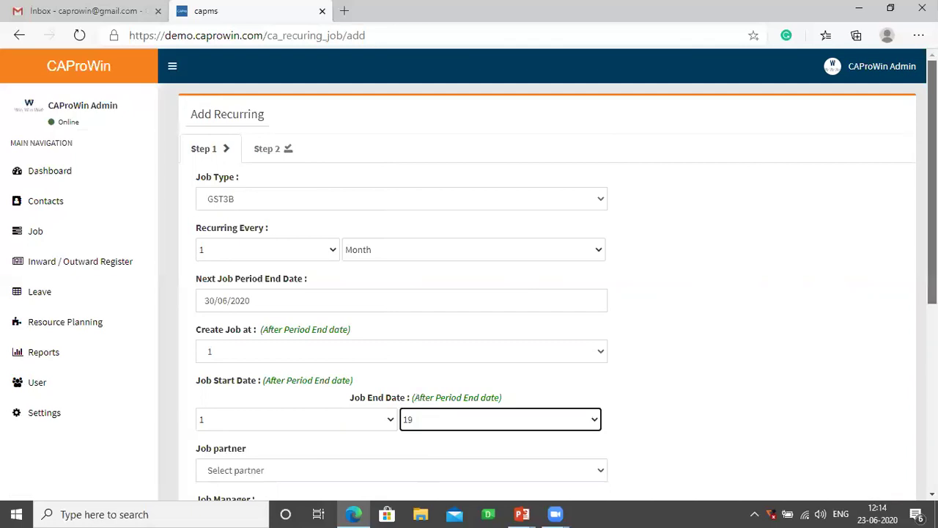
{"action": "scroll", "coordinate": [931, 220], "scroll_direction": "down", "scroll_amount": 3}
{"action": "scroll", "coordinate": [725, 324], "scroll_direction": "down", "scroll_amount": 1}
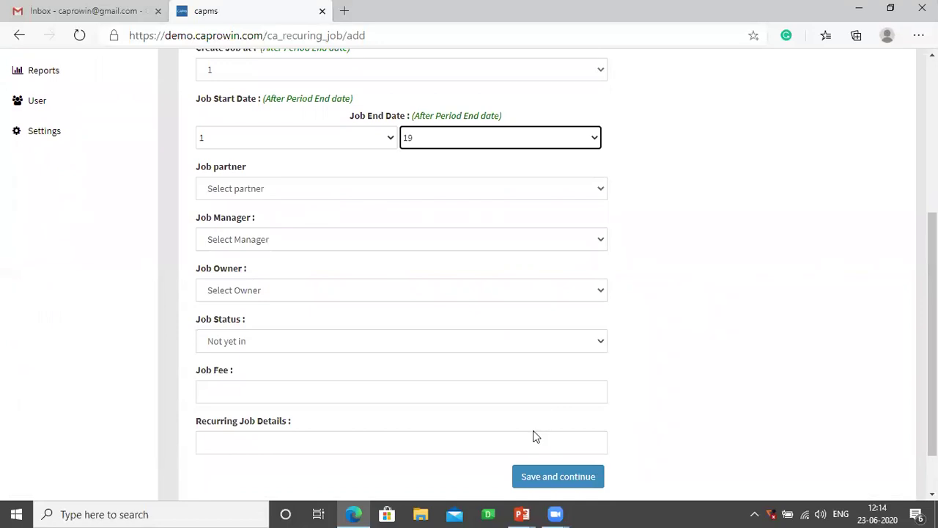
{"action": "left_click", "coordinate": [540, 478]}
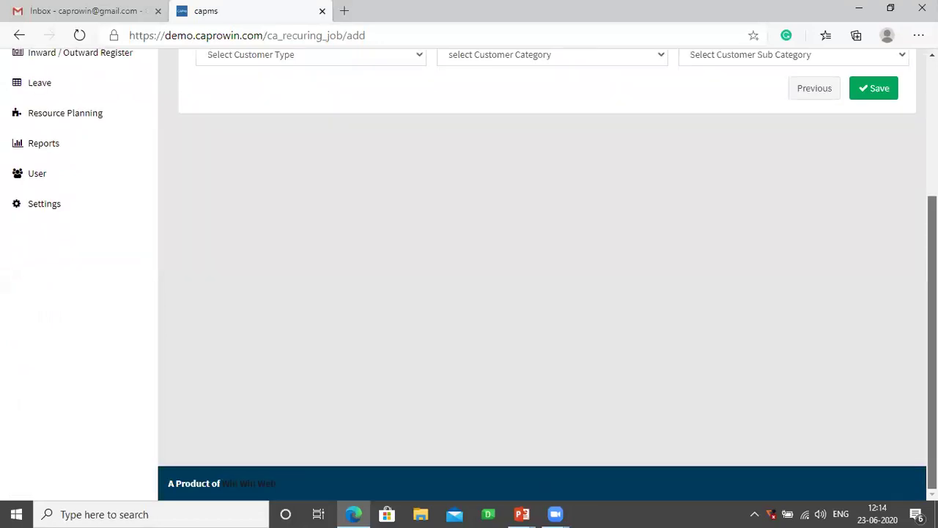
- Filter the Step 2 client list to Customer Type Company
{"action": "scroll", "coordinate": [368, 242], "scroll_direction": "up", "scroll_amount": 5}
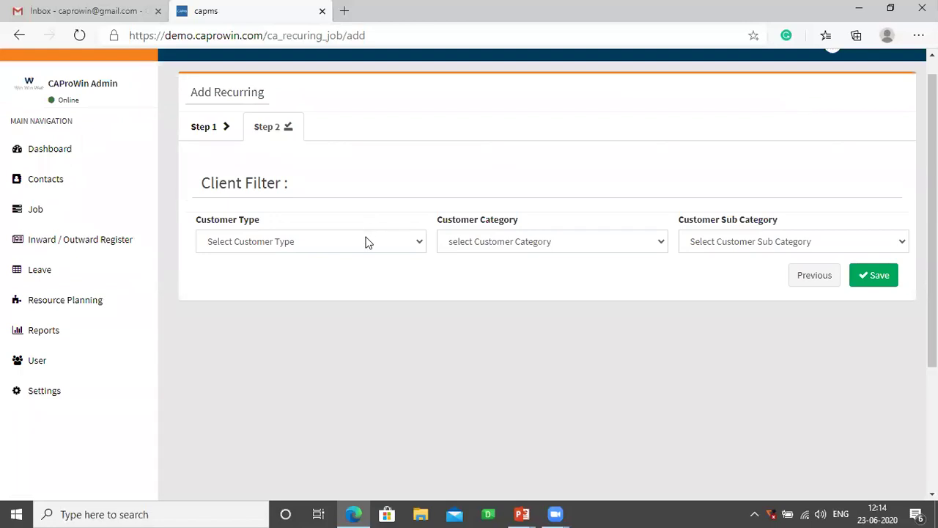
{"action": "left_click", "coordinate": [366, 241]}
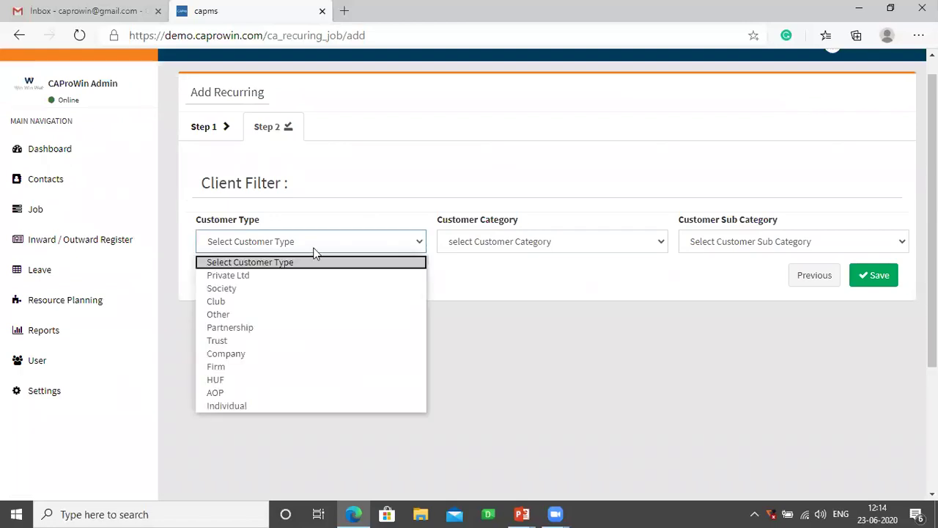
{"action": "left_click", "coordinate": [228, 353]}
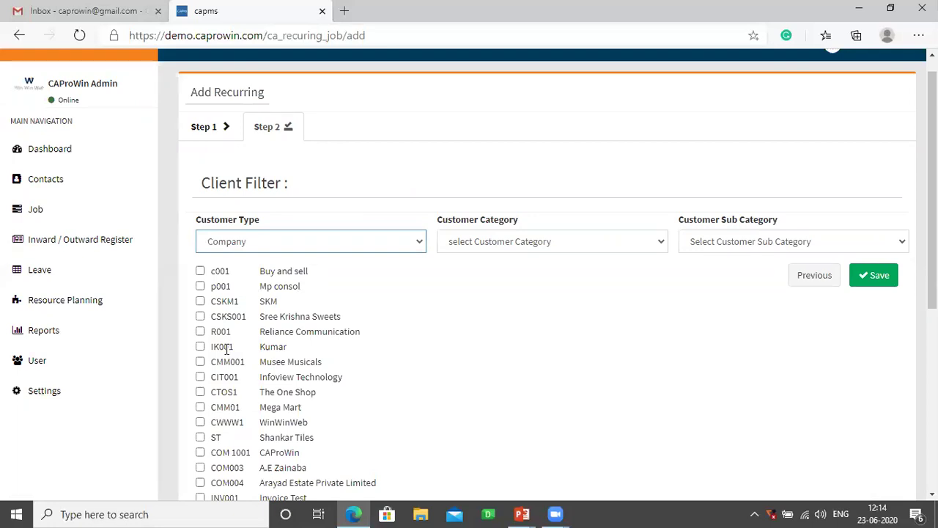
{"action": "mouse_move", "coordinate": [933, 191]}
{"action": "left_mouse_down"}
{"action": "mouse_move", "coordinate": [933, 376]}
{"action": "mouse_move", "coordinate": [933, 199]}
{"action": "left_mouse_up"}
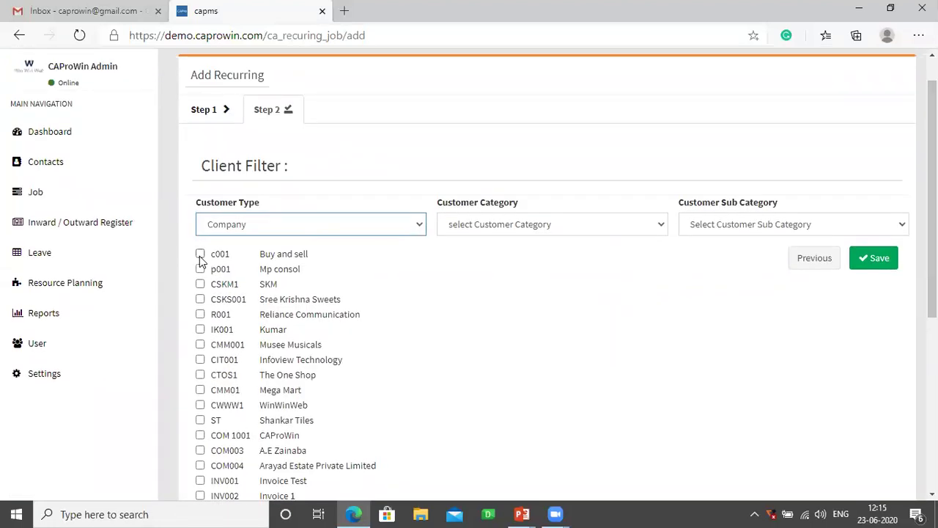
- Open the jobs list, view completed and closed jobs, then return to all jobs
{"action": "left_click", "coordinate": [51, 195]}
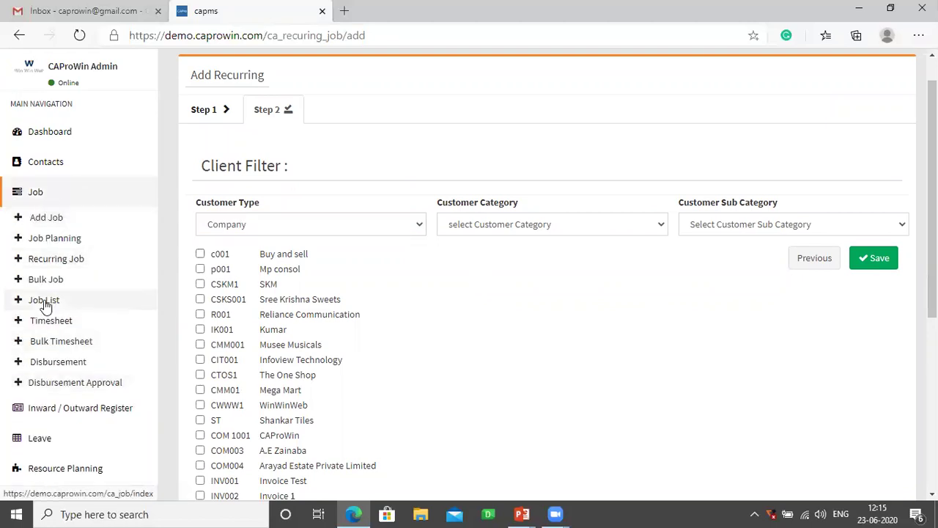
{"action": "left_click", "coordinate": [45, 303]}
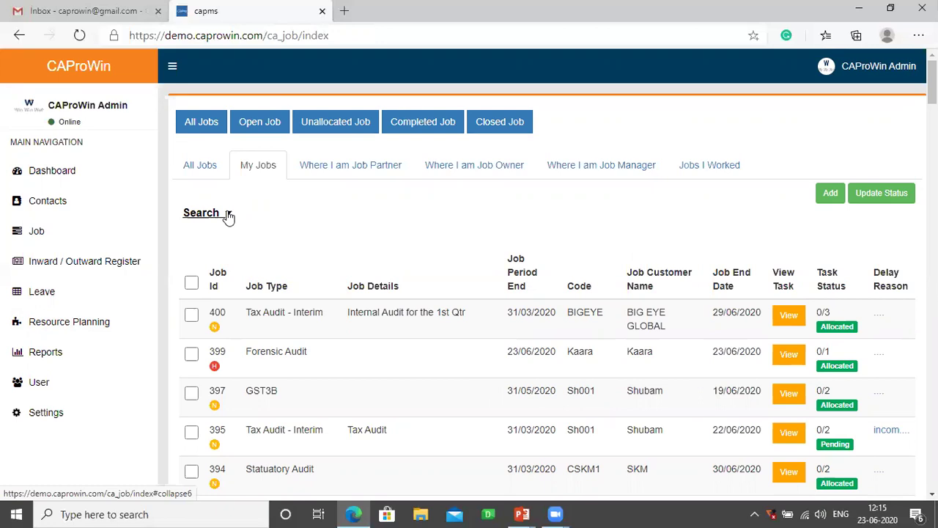
{"action": "left_click", "coordinate": [228, 214]}
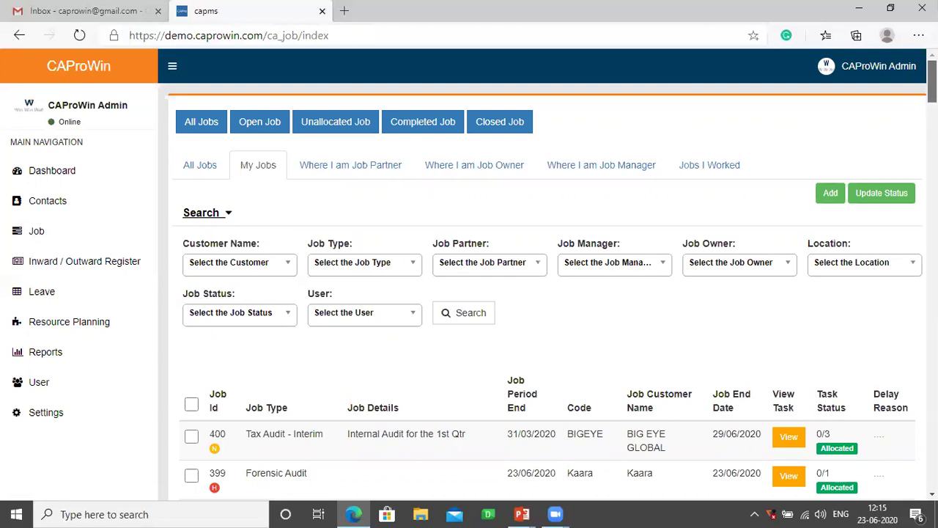
{"action": "left_click", "coordinate": [417, 126]}
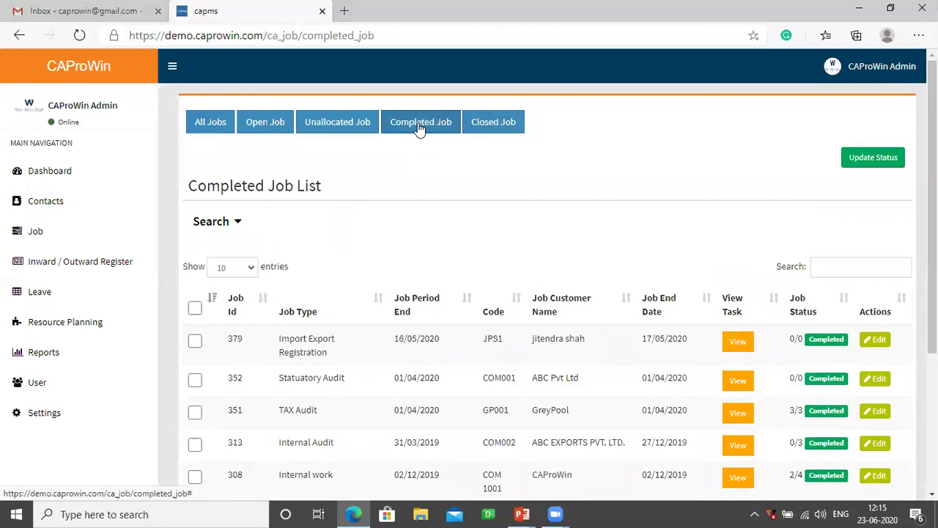
{"action": "left_click", "coordinate": [492, 126]}
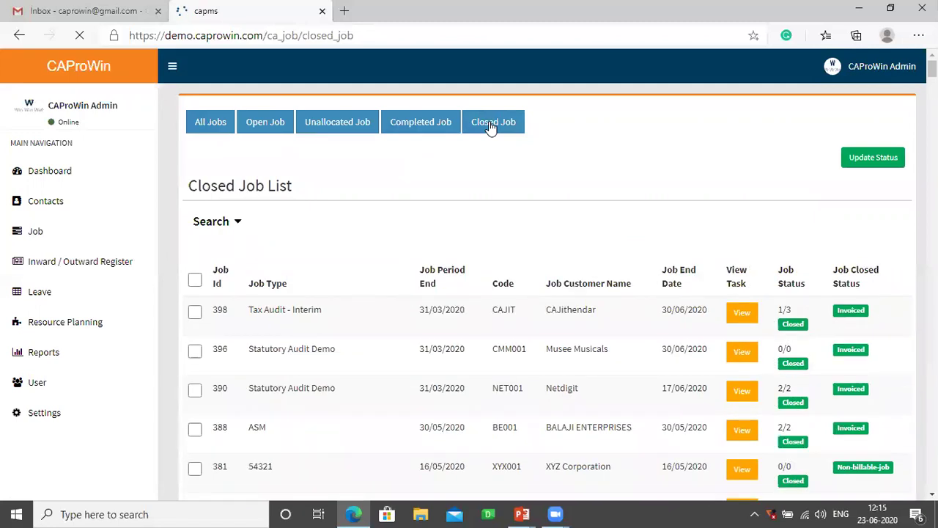
{"action": "left_click", "coordinate": [213, 122]}
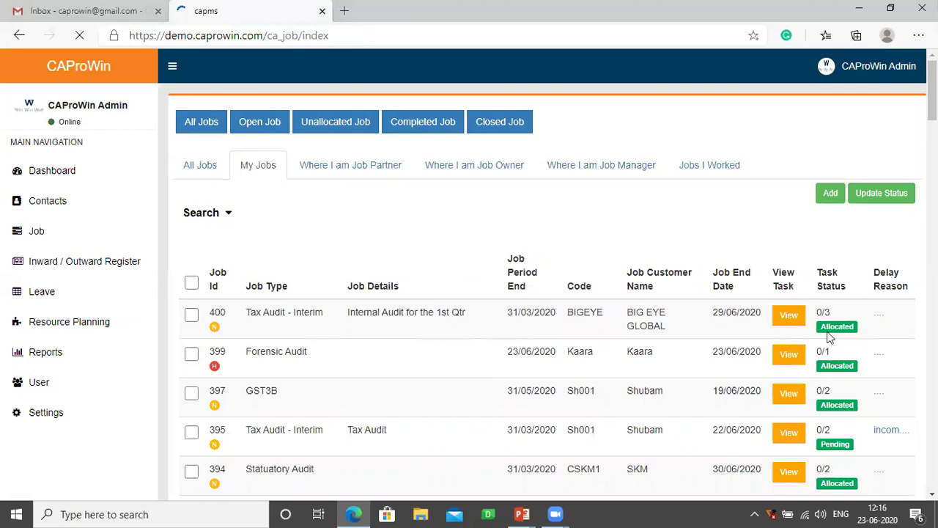
- Select job 400 and update its status to Active
{"action": "left_click", "coordinate": [192, 317]}
{"action": "left_click", "coordinate": [191, 317]}
{"action": "left_click", "coordinate": [192, 317]}
{"action": "left_click", "coordinate": [885, 202]}
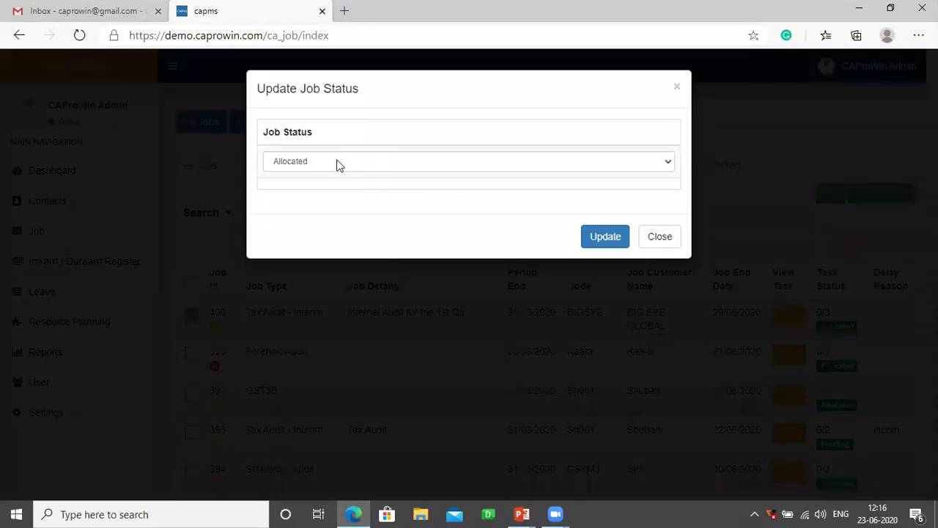
{"action": "left_click", "coordinate": [337, 165]}
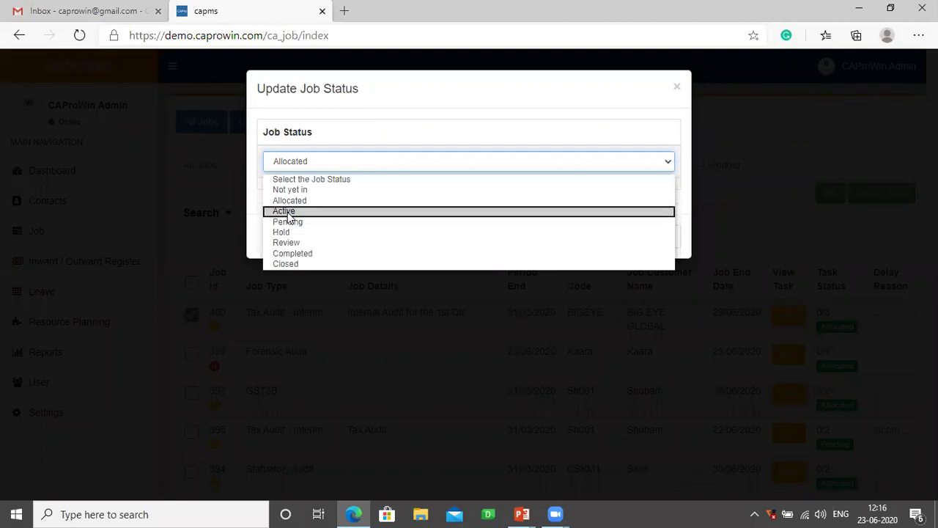
{"action": "left_click", "coordinate": [287, 212]}
{"action": "left_click", "coordinate": [600, 237]}
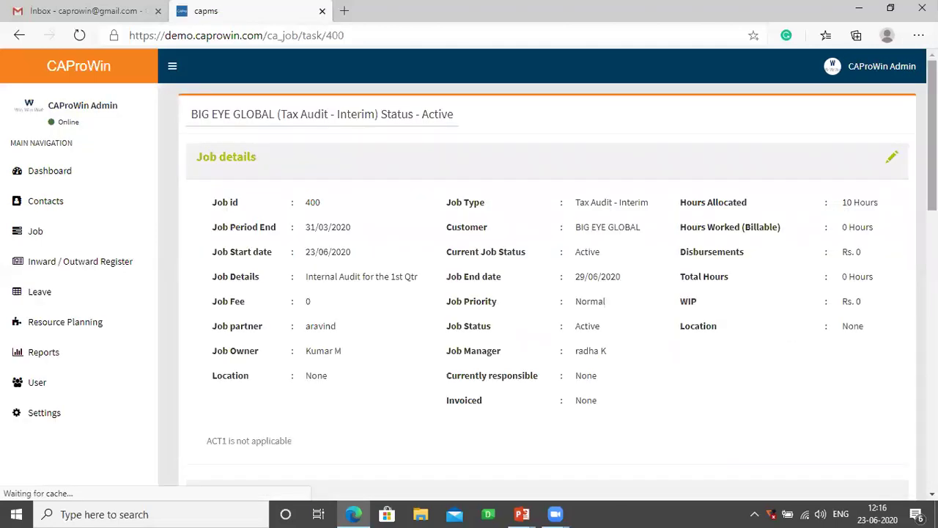
- Upload openjobs_2020-06-13_16-27.csv to job 400's Documents with the comment 'Demo'
{"action": "scroll", "coordinate": [469, 277], "scroll_direction": "down", "scroll_amount": 1}
{"action": "scroll", "coordinate": [469, 276], "scroll_direction": "down", "scroll_amount": 8}
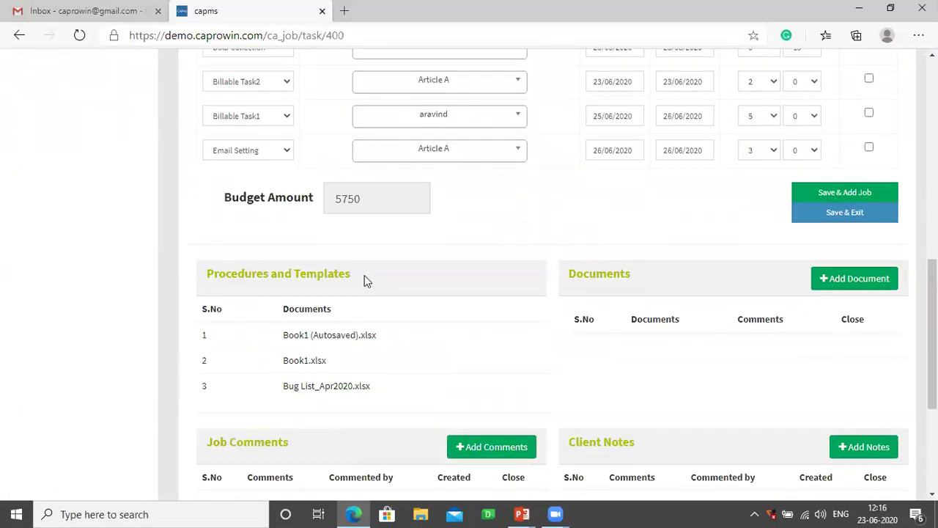
{"action": "triple_click", "coordinate": [191, 275]}
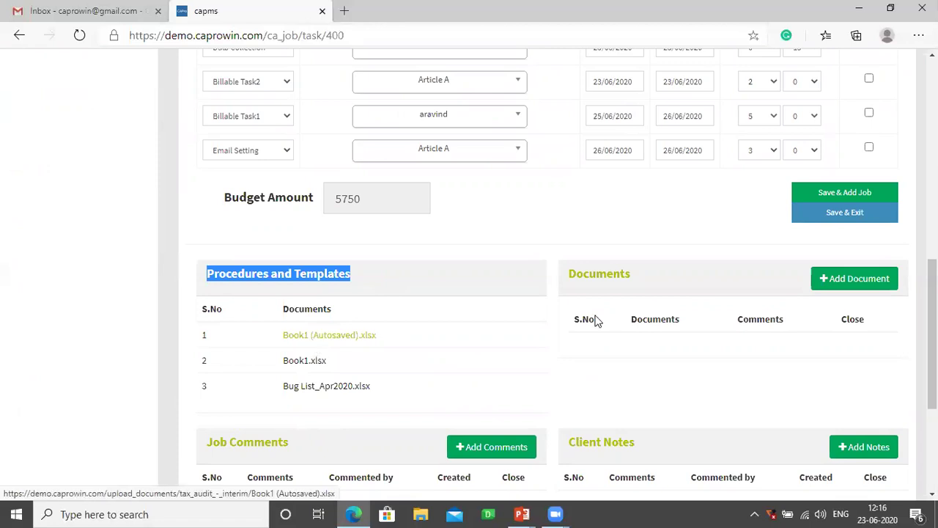
{"action": "left_click", "coordinate": [836, 283]}
{"action": "left_click", "coordinate": [331, 149]}
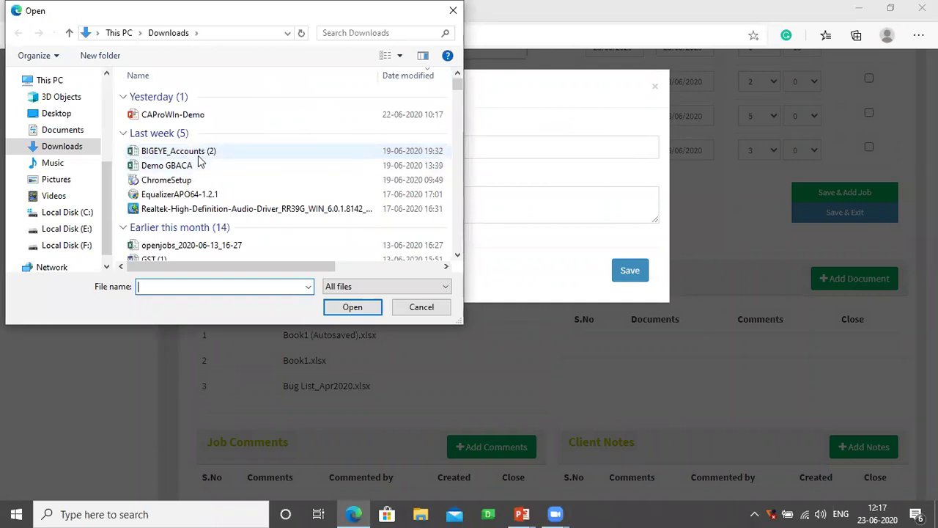
{"action": "left_click", "coordinate": [204, 249]}
{"action": "left_click", "coordinate": [351, 306]}
{"action": "left_click", "coordinate": [419, 206]}
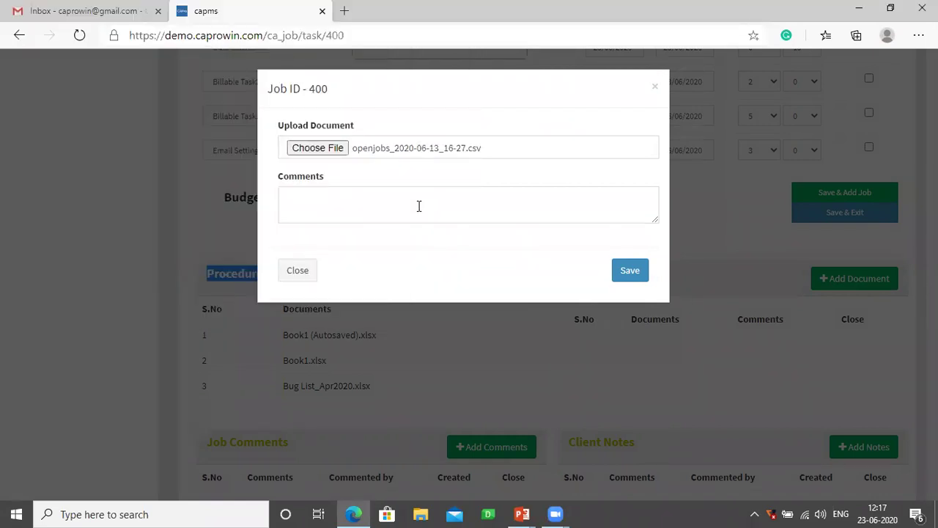
{"action": "type", "text": "Demo"}
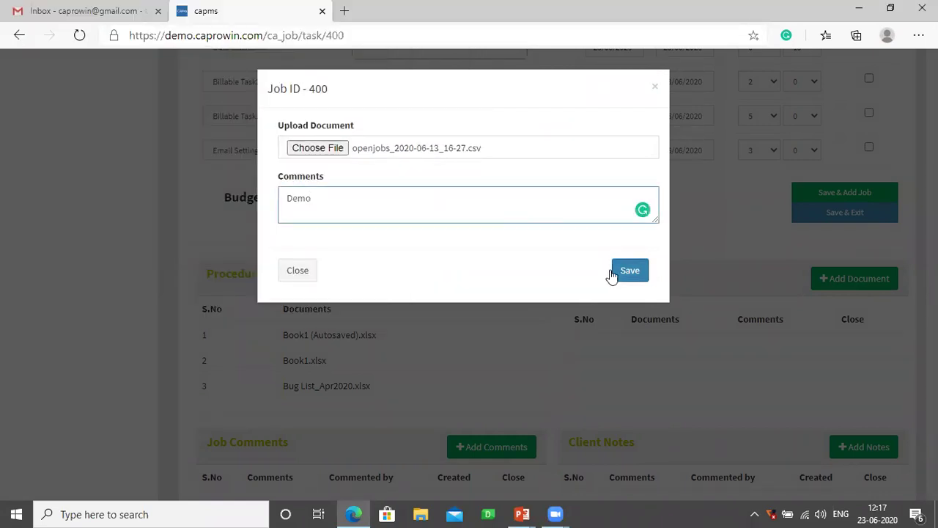
{"action": "left_click", "coordinate": [625, 278]}
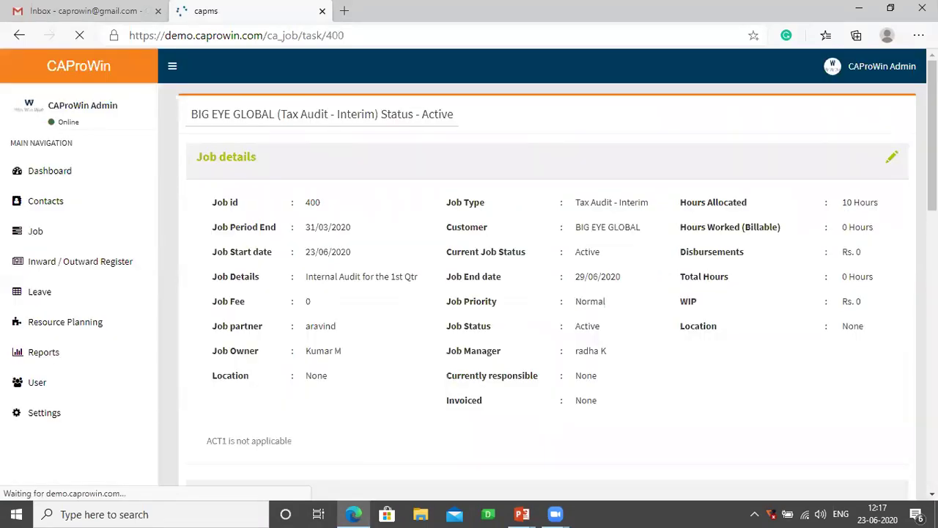
{"action": "scroll", "coordinate": [895, 326], "scroll_direction": "down", "scroll_amount": 9}
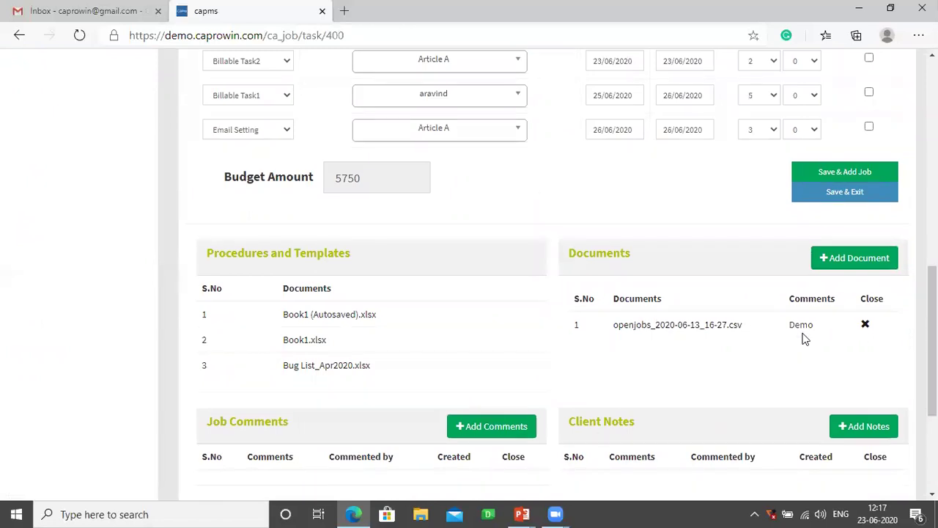
{"action": "scroll", "coordinate": [450, 399], "scroll_direction": "down", "scroll_amount": 1}
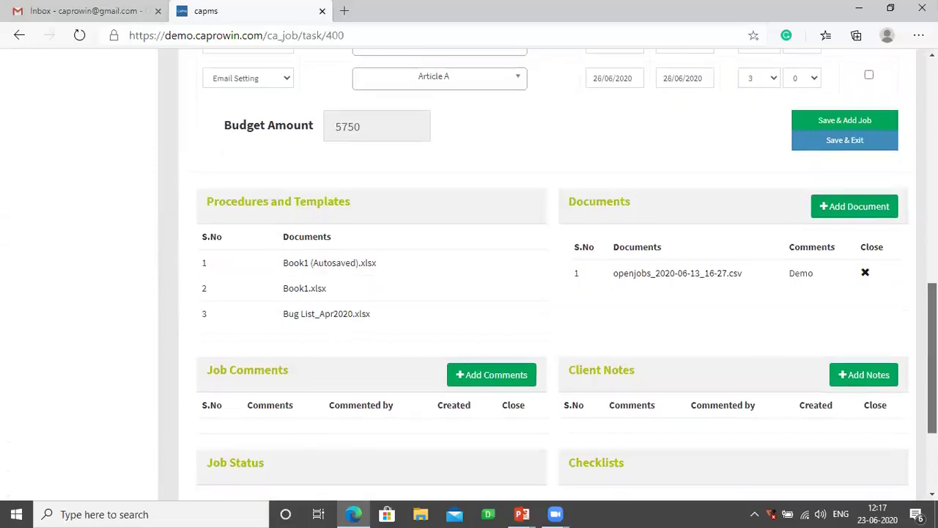
- Add comment 'Datas are missing.Same informed to client.' to job 400, ticked as Delay Reason
{"action": "left_click", "coordinate": [477, 379]}
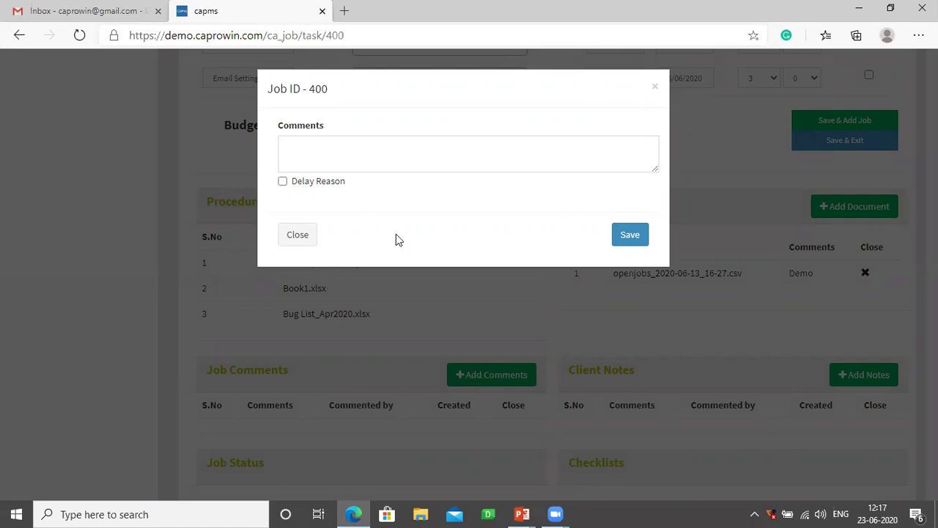
{"action": "left_click", "coordinate": [324, 152]}
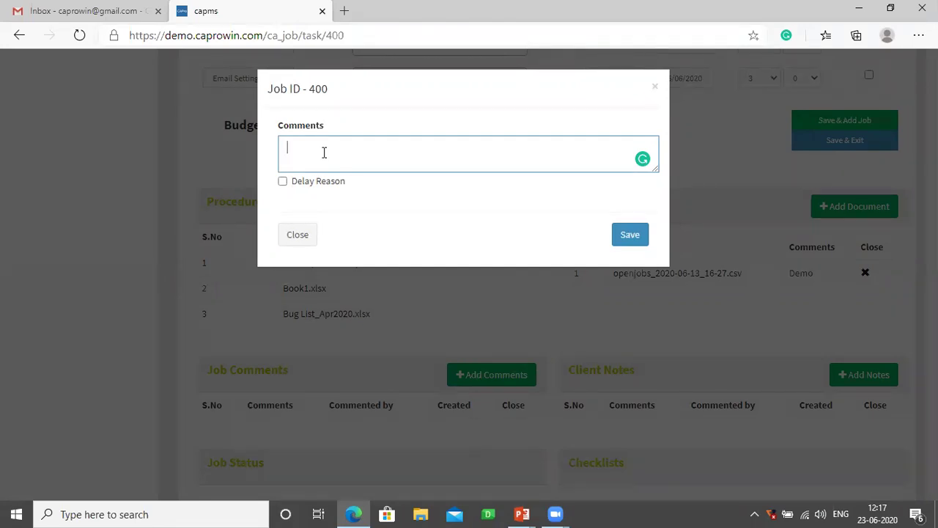
{"action": "type", "text": "Deadl"}
{"action": "key", "text": "BackSpace"}
{"action": "key", "text": "BackSpace"}
{"action": "key", "text": "BackSpace"}
{"action": "key", "text": "BackSpace"}
{"action": "type", "text": "atas are mis"}
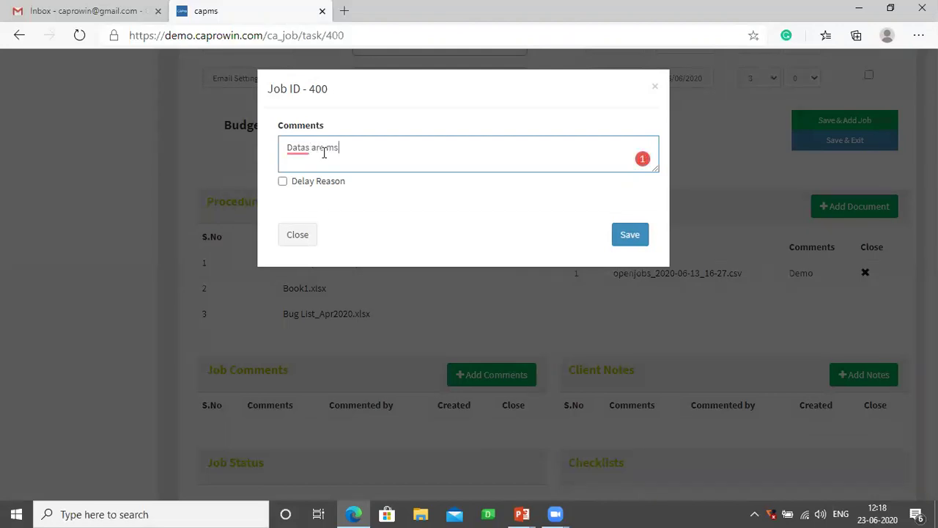
{"action": "type", "text": "sing.Same informed to"}
{"action": "type", "text": "client."}
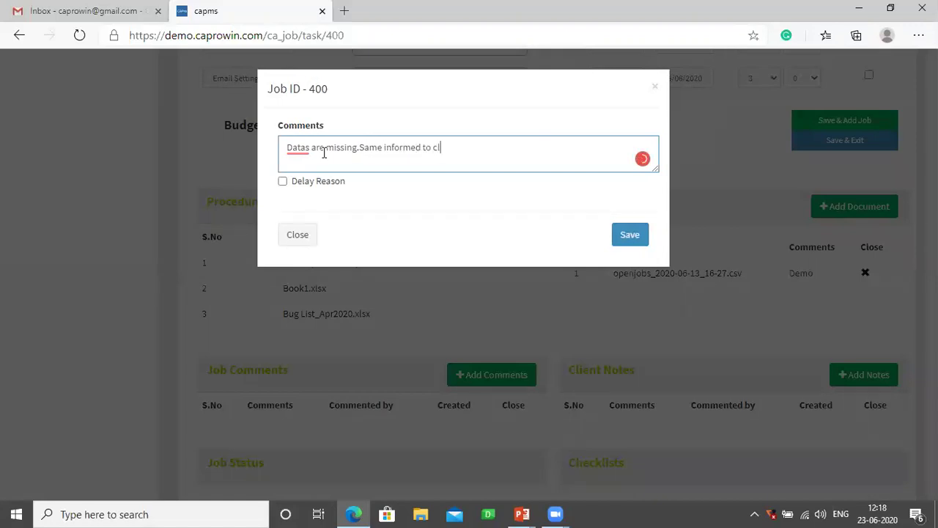
{"action": "left_click", "coordinate": [283, 182]}
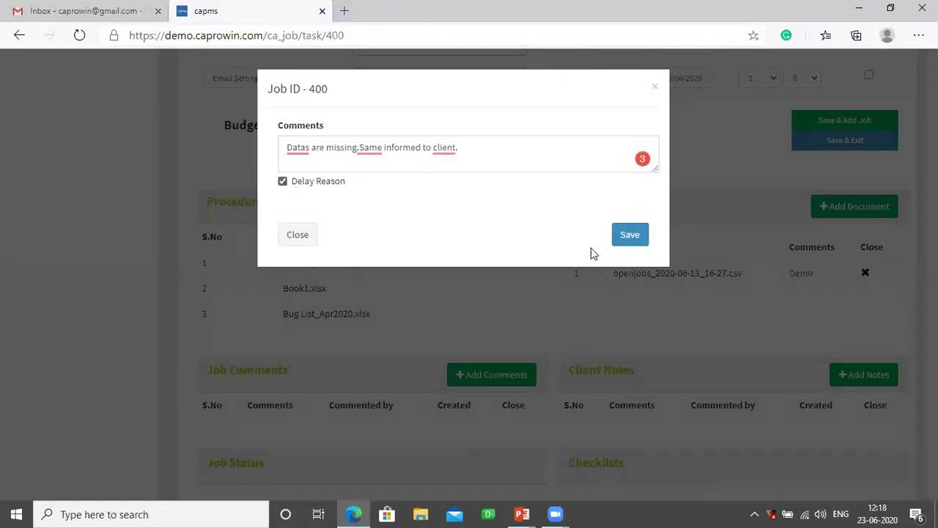
{"action": "left_click", "coordinate": [625, 242]}
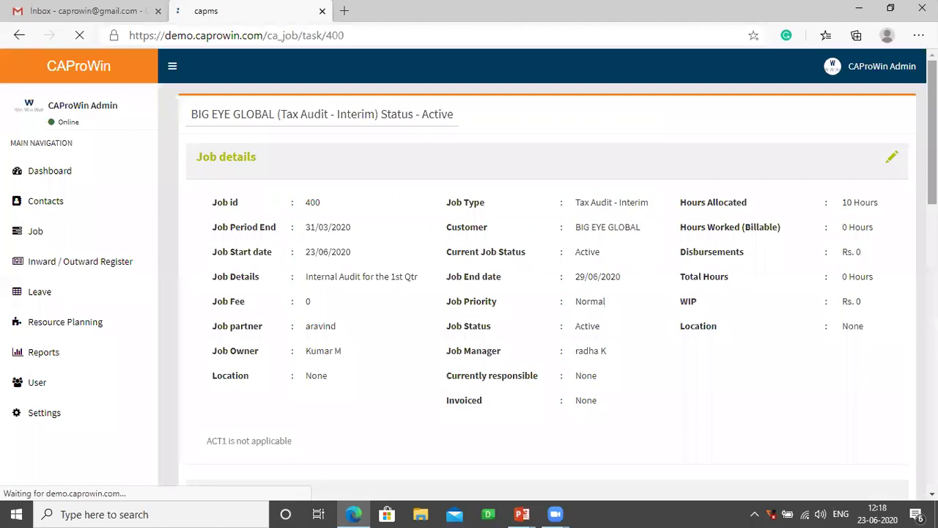
{"action": "scroll", "coordinate": [557, 264], "scroll_direction": "down", "scroll_amount": 5}
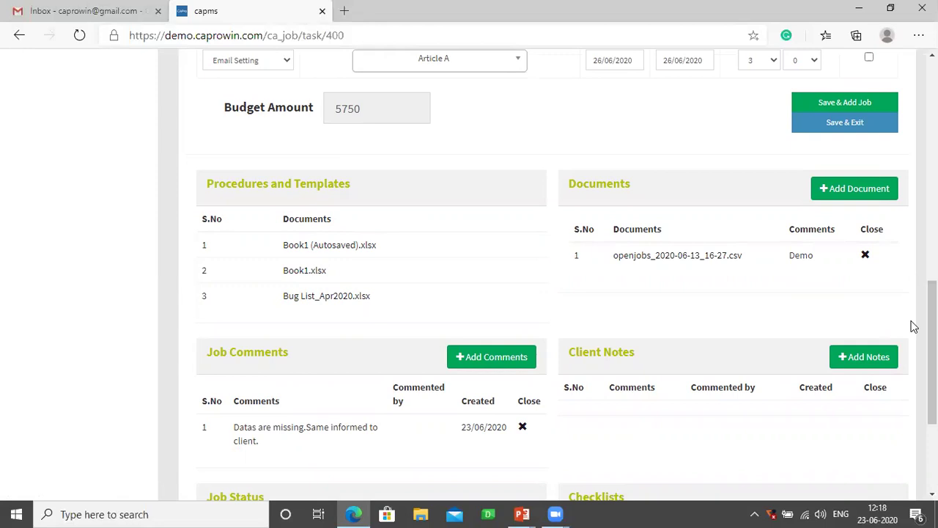
- Return to the My Jobs list through the Job section of the sidebar
{"action": "scroll", "coordinate": [415, 71], "scroll_direction": "up", "scroll_amount": 10}
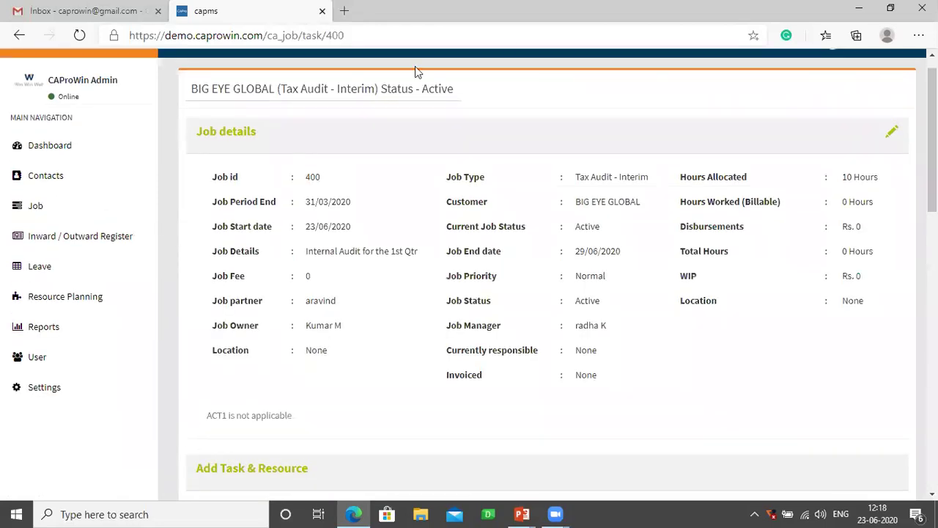
{"action": "left_click", "coordinate": [38, 207]}
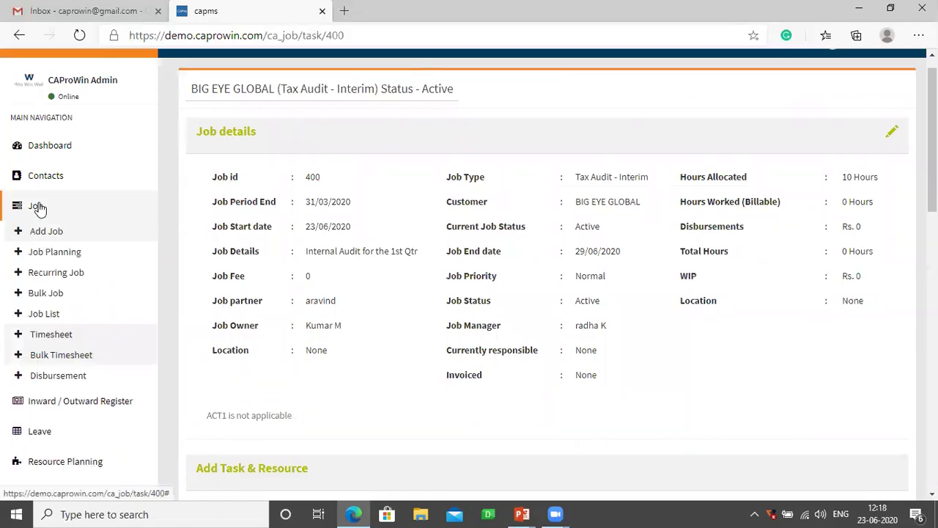
{"action": "left_click", "coordinate": [42, 319]}
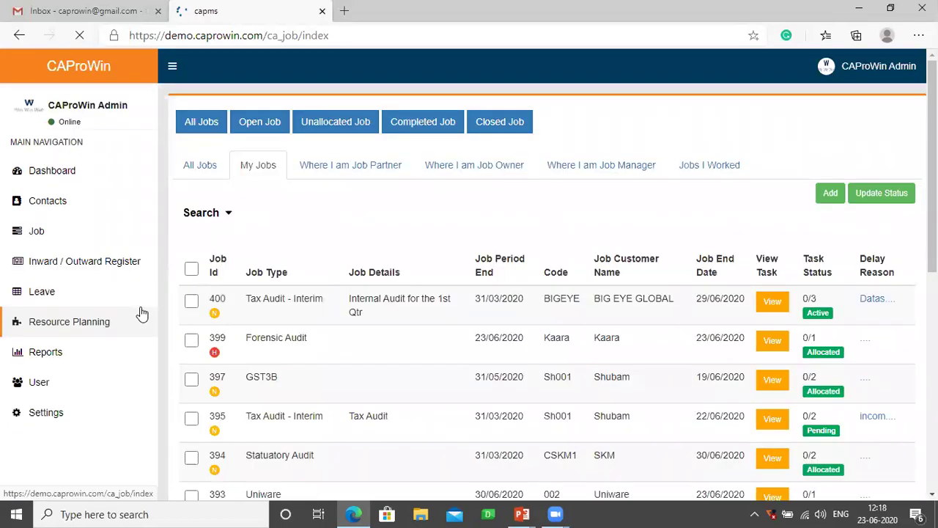
- Change job 400's status to Pending and show its delay reason popover
{"action": "left_click", "coordinate": [190, 316]}
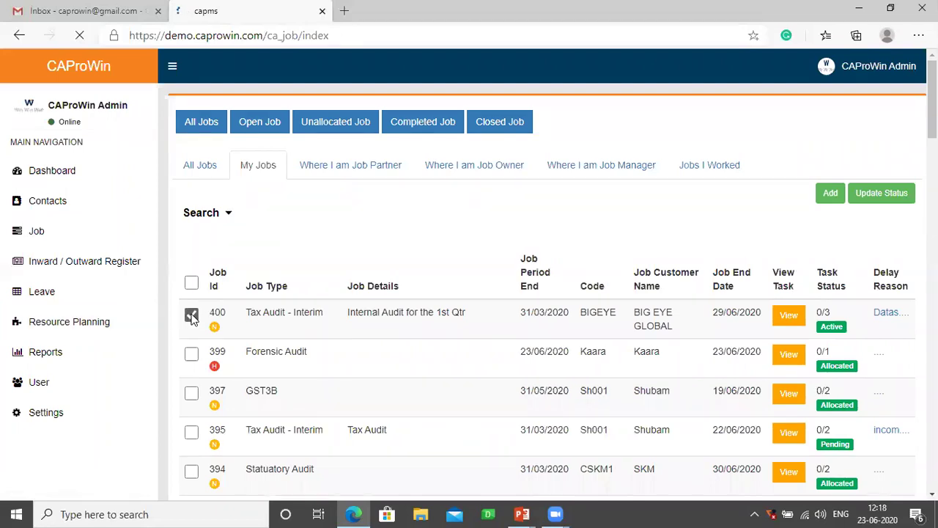
{"action": "left_click", "coordinate": [892, 196]}
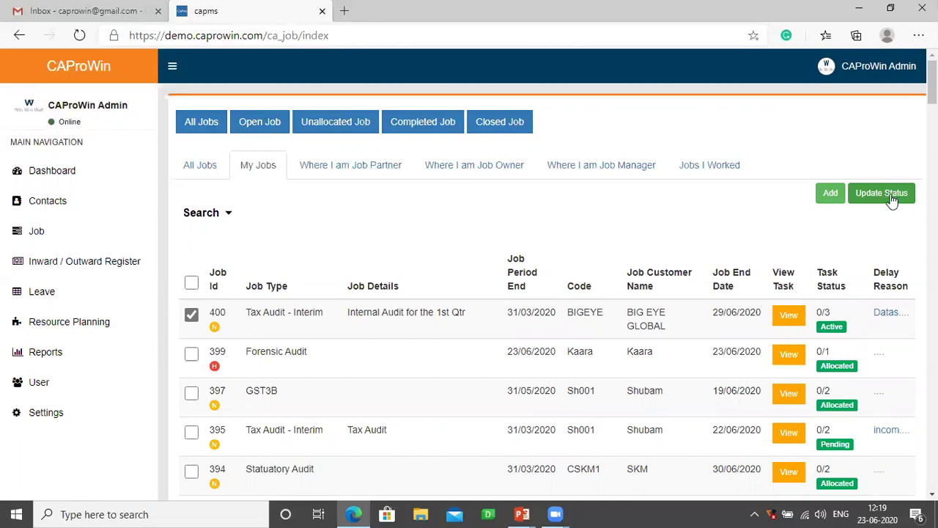
{"action": "left_click", "coordinate": [890, 195]}
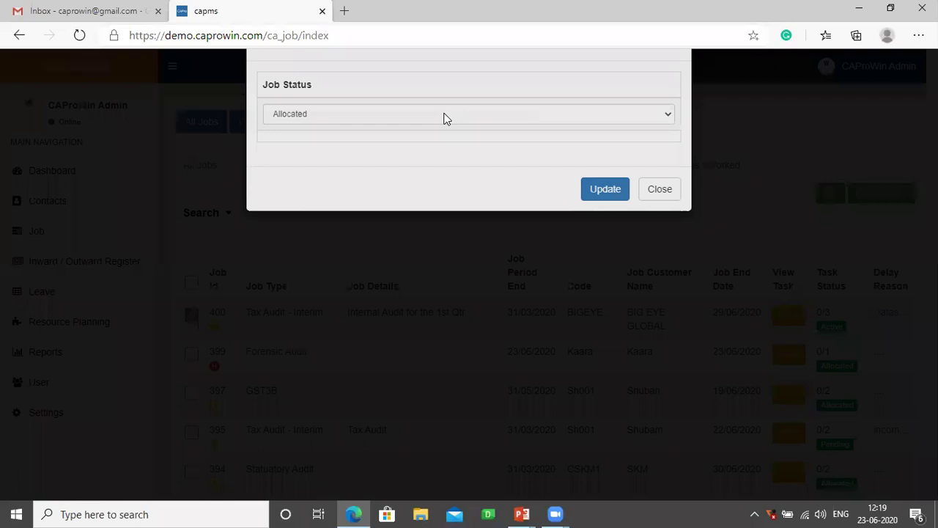
{"action": "left_click", "coordinate": [440, 163]}
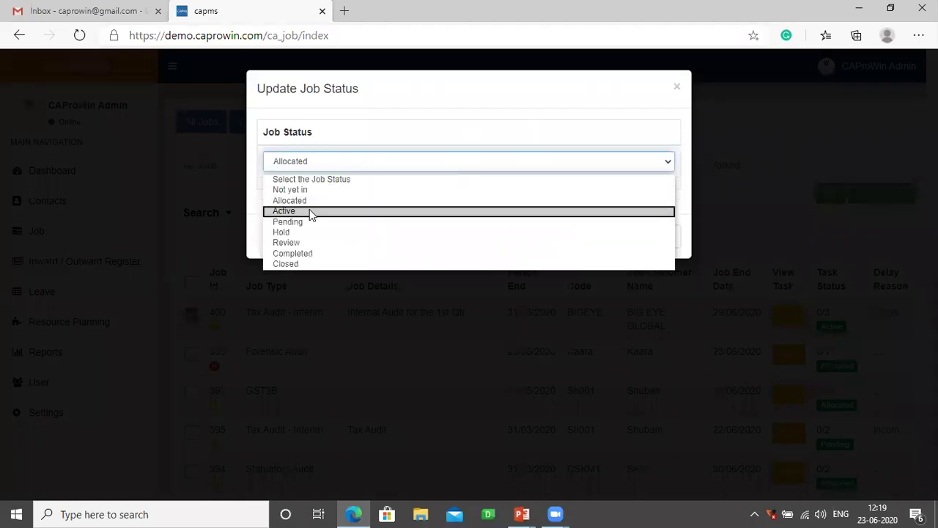
{"action": "left_click", "coordinate": [306, 223]}
{"action": "left_click", "coordinate": [593, 242]}
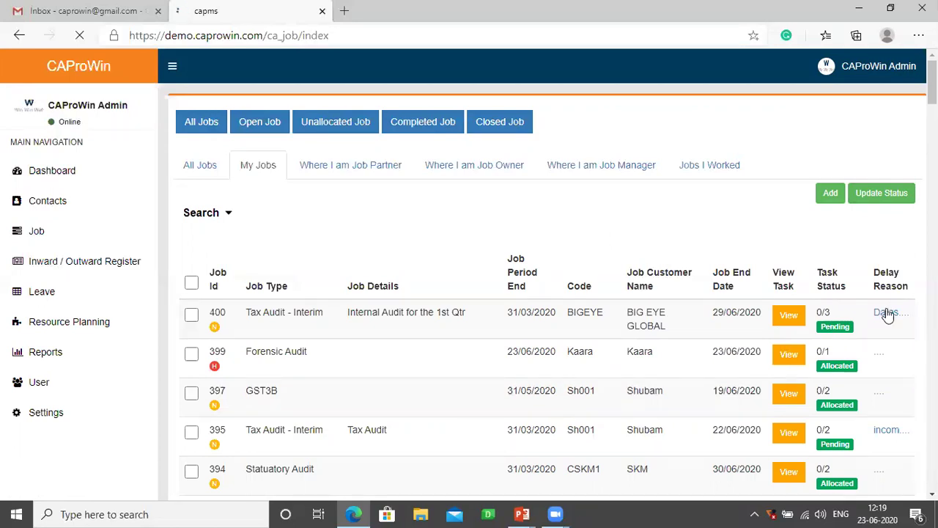
{"action": "mouse_move", "coordinate": [888, 316]}
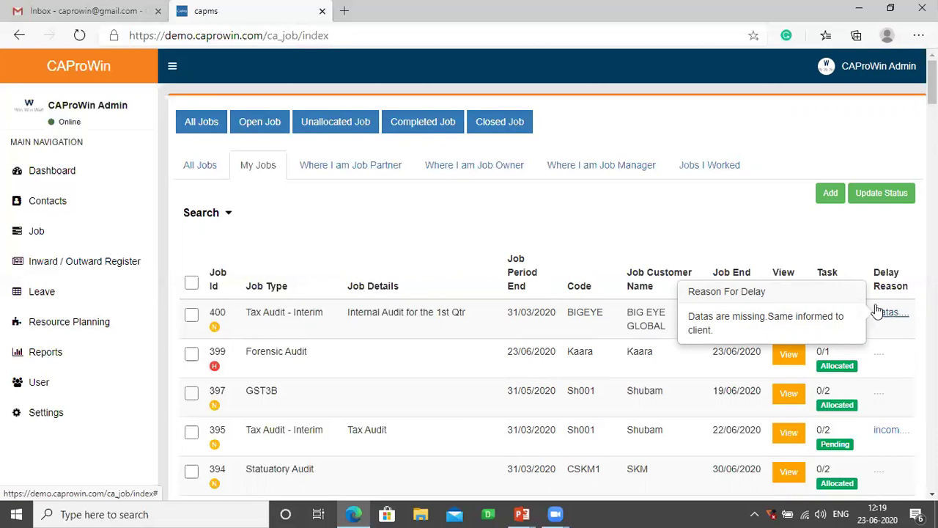
- Search the My Jobs list for Job Status Pending
{"action": "left_click", "coordinate": [229, 214]}
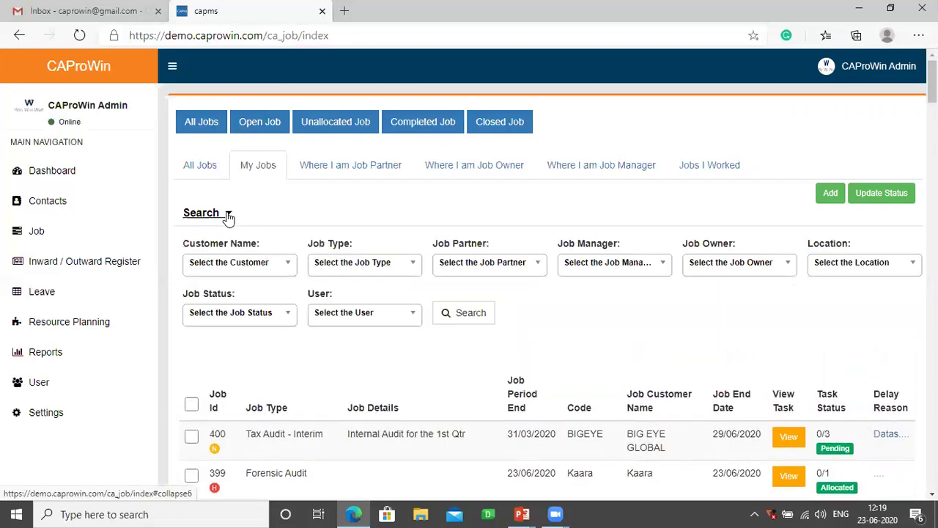
{"action": "left_click", "coordinate": [274, 315]}
{"action": "left_click", "coordinate": [205, 425]}
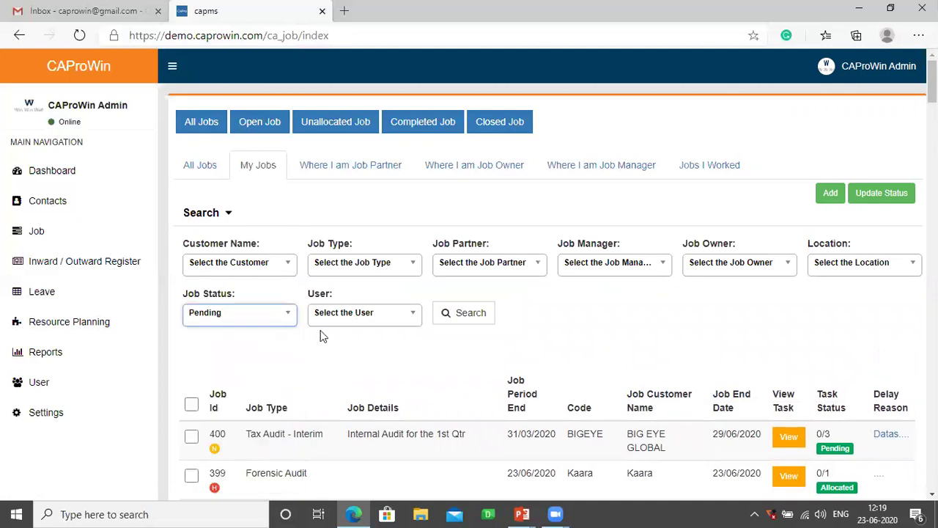
{"action": "left_click", "coordinate": [456, 314]}
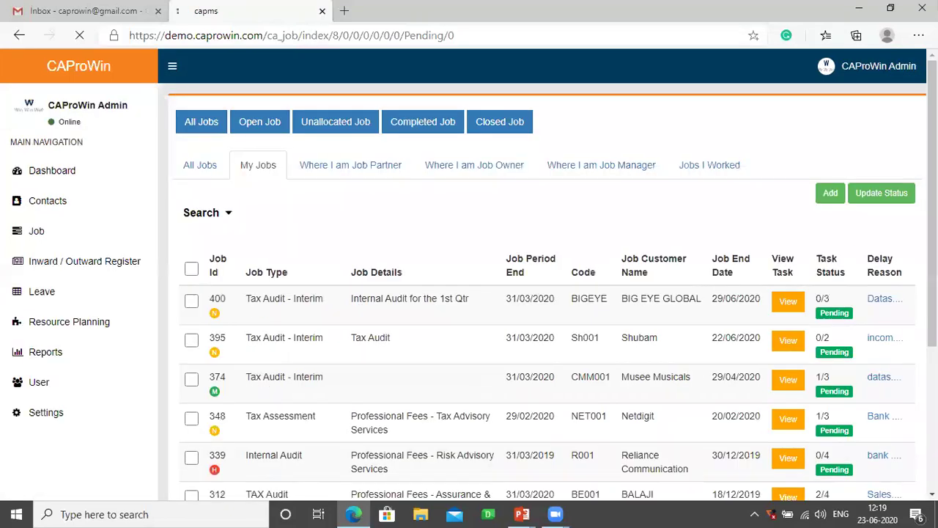
- Show the delay reasons for job 395 and the other pending jobs
{"action": "scroll", "coordinate": [877, 273], "scroll_direction": "down", "scroll_amount": 2}
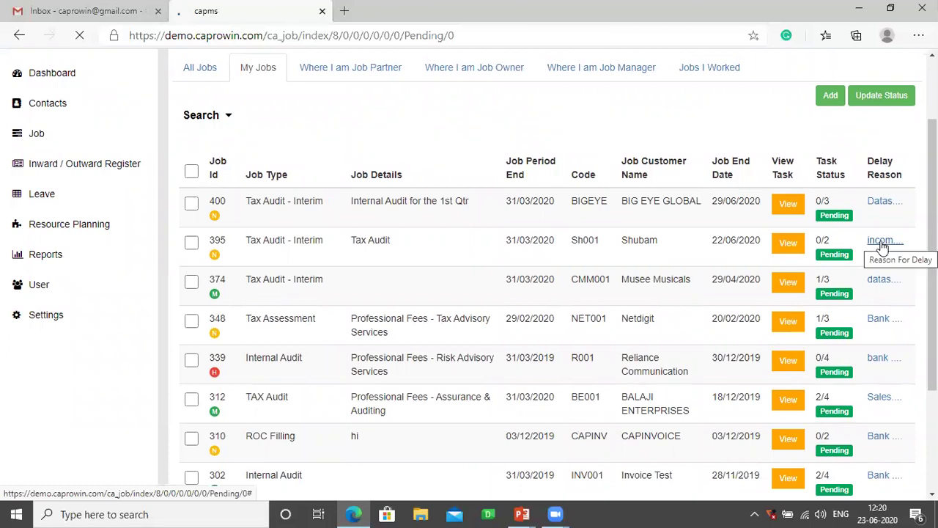
{"action": "left_click", "coordinate": [882, 243]}
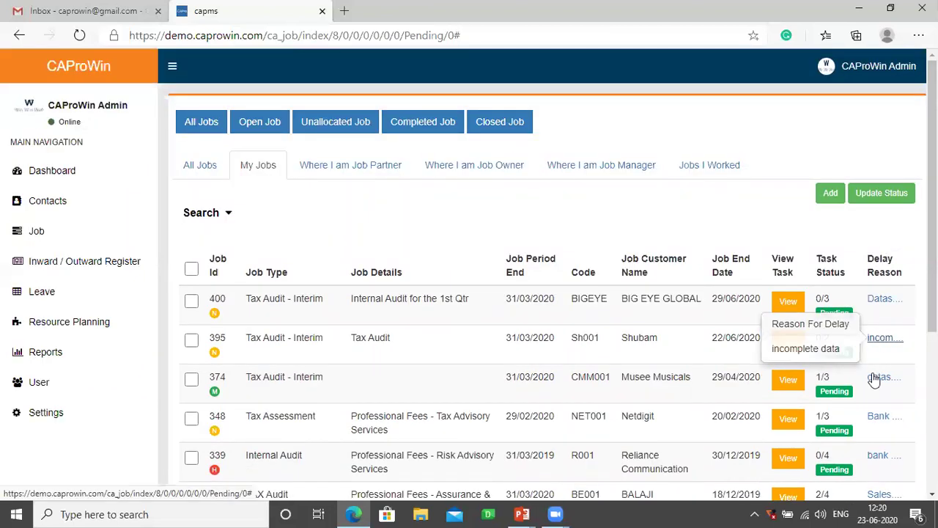
{"action": "mouse_move", "coordinate": [875, 382]}
{"action": "mouse_move", "coordinate": [875, 415]}
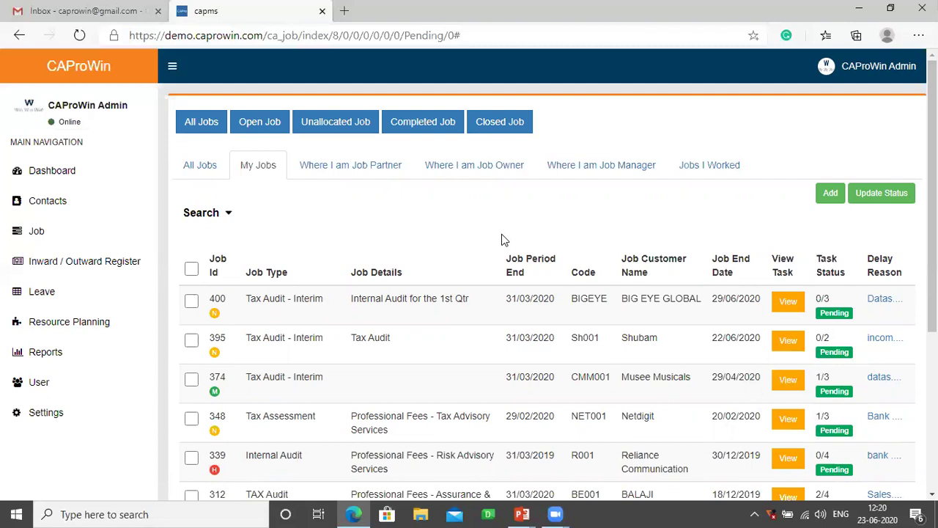
- Open Job Planning and expand all jobs scheduled on June 23
{"action": "left_click", "coordinate": [40, 233]}
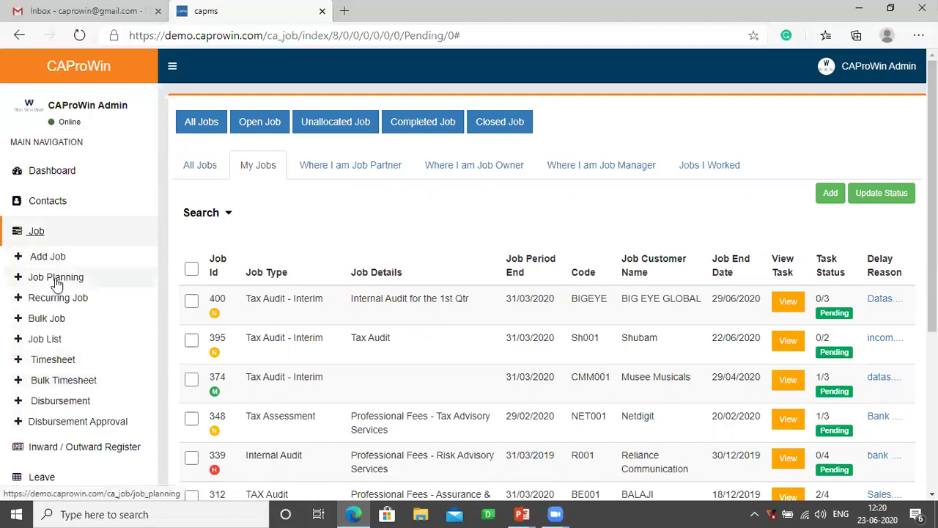
{"action": "left_click", "coordinate": [55, 278]}
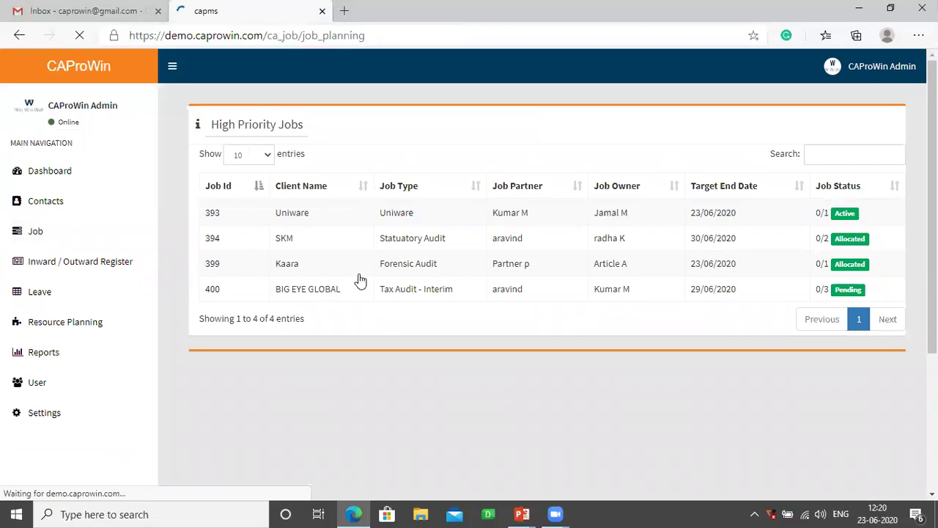
{"action": "scroll", "coordinate": [469, 294], "scroll_direction": "down", "scroll_amount": 4}
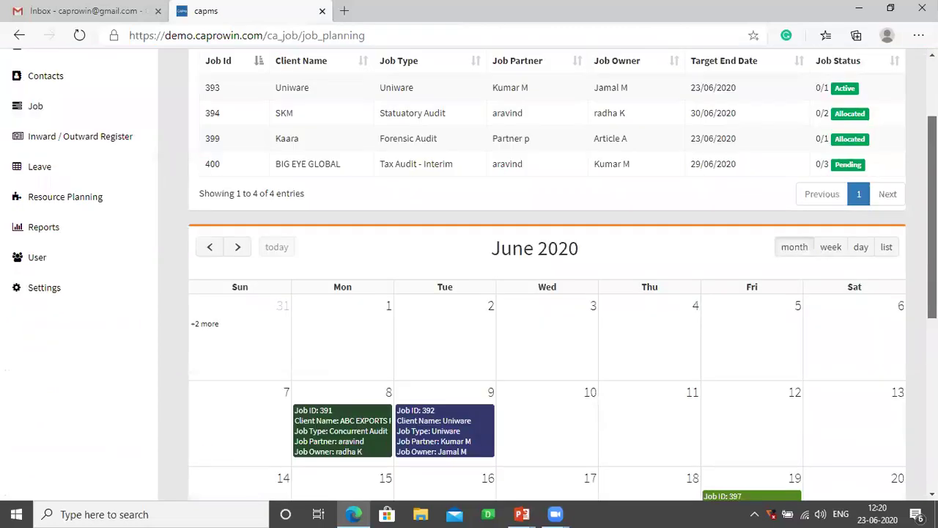
{"action": "scroll", "coordinate": [469, 293], "scroll_direction": "down", "scroll_amount": 1}
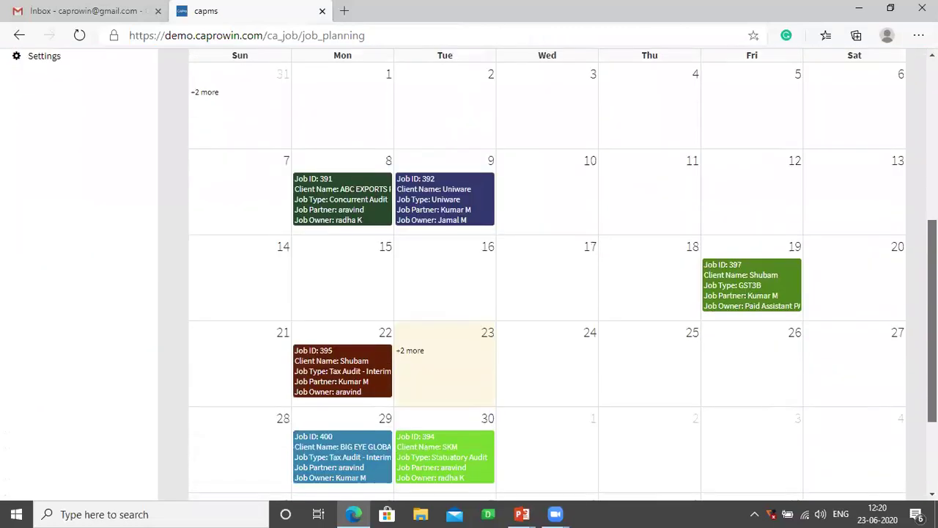
{"action": "scroll", "coordinate": [469, 293], "scroll_direction": "down", "scroll_amount": 1}
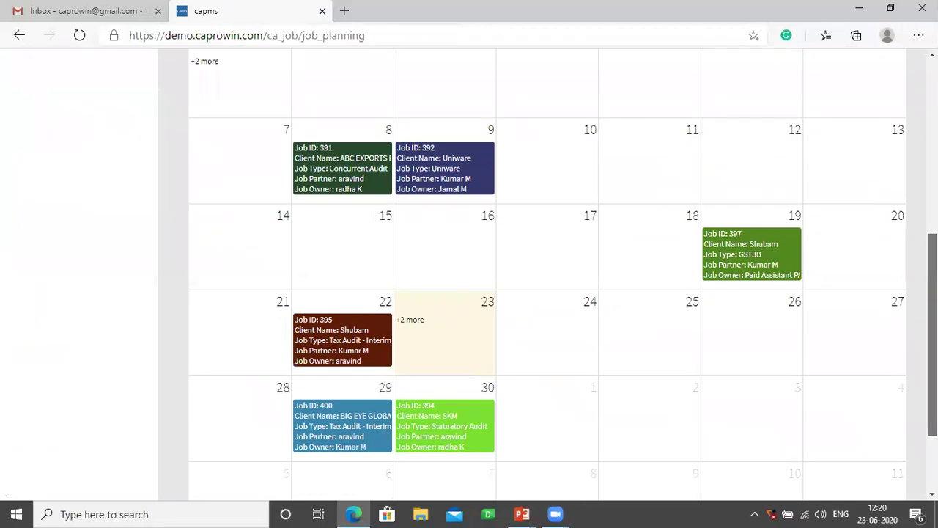
{"action": "left_click", "coordinate": [409, 320]}
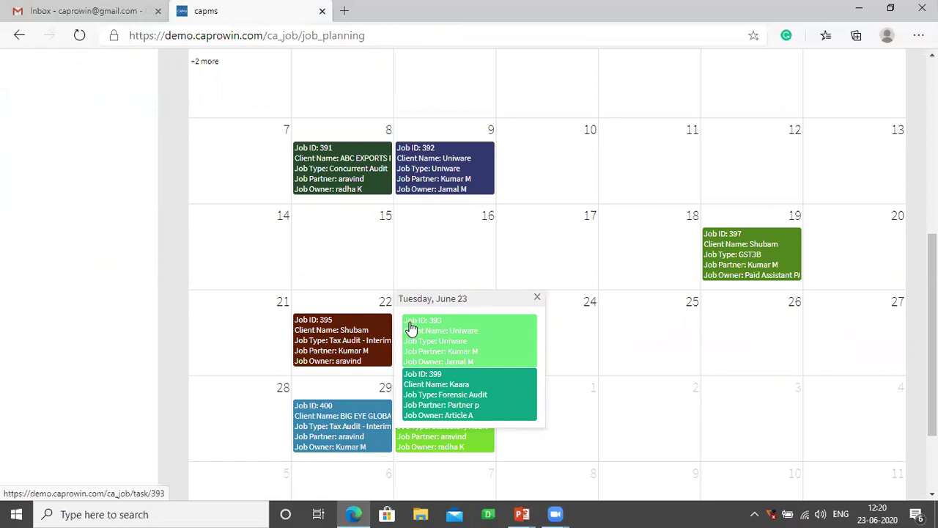
{"action": "left_click_drag", "start_coordinate": [933, 334], "coordinate": [932, 379]}
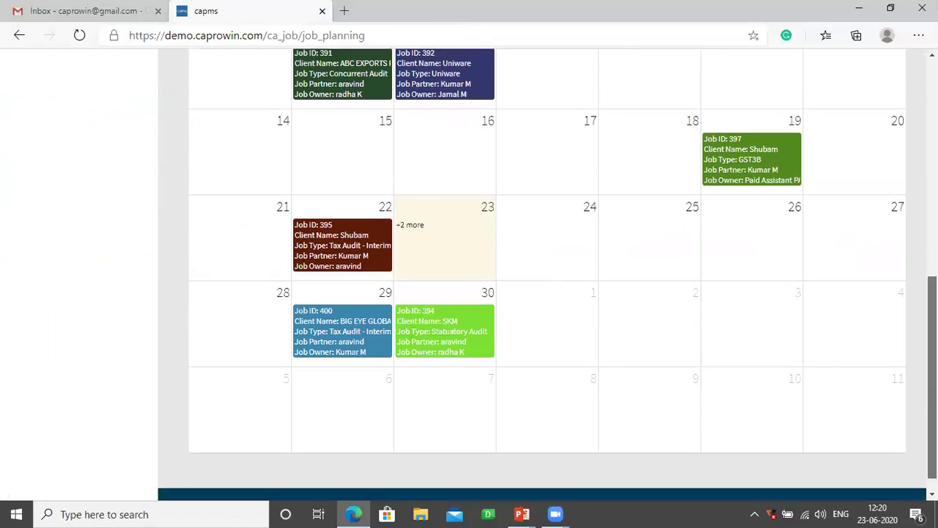
{"action": "scroll", "coordinate": [933, 337], "scroll_direction": "up", "scroll_amount": 3}
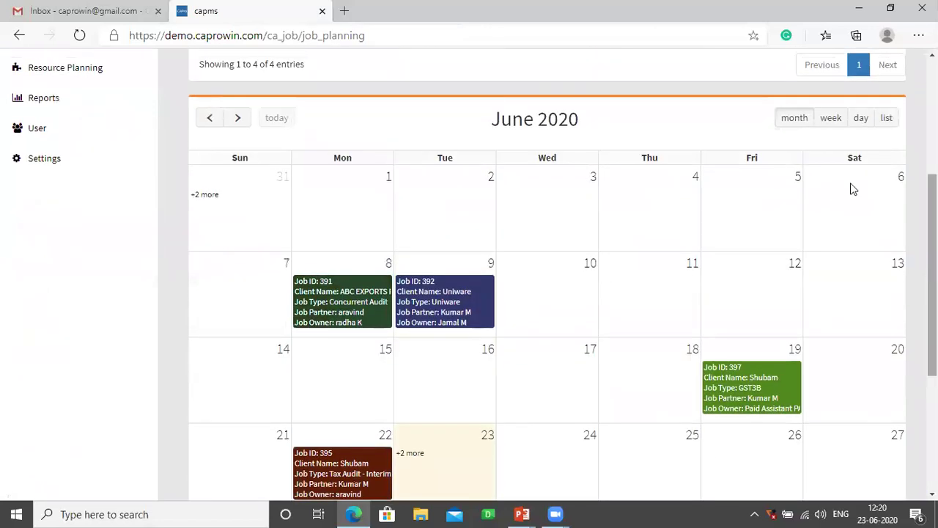
- Switch the calendar through week and day views to the Jun 21–27, 2020 list view
{"action": "left_click", "coordinate": [830, 118]}
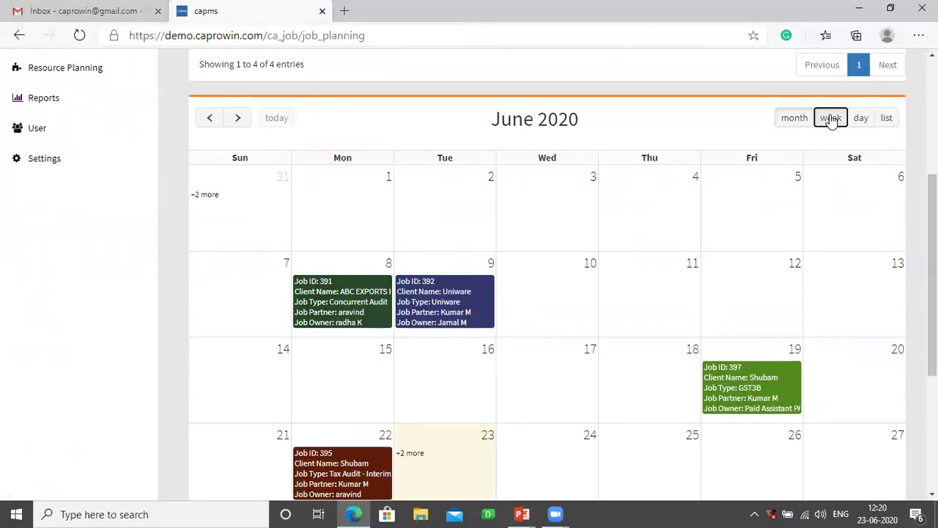
{"action": "left_click", "coordinate": [861, 122]}
{"action": "left_click", "coordinate": [887, 120]}
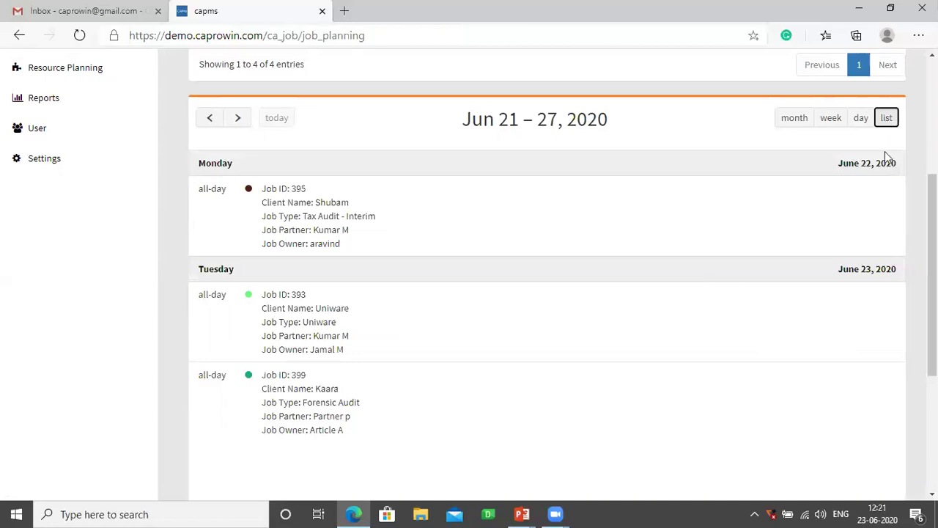
{"action": "scroll", "coordinate": [547, 275], "scroll_direction": "up", "scroll_amount": 2}
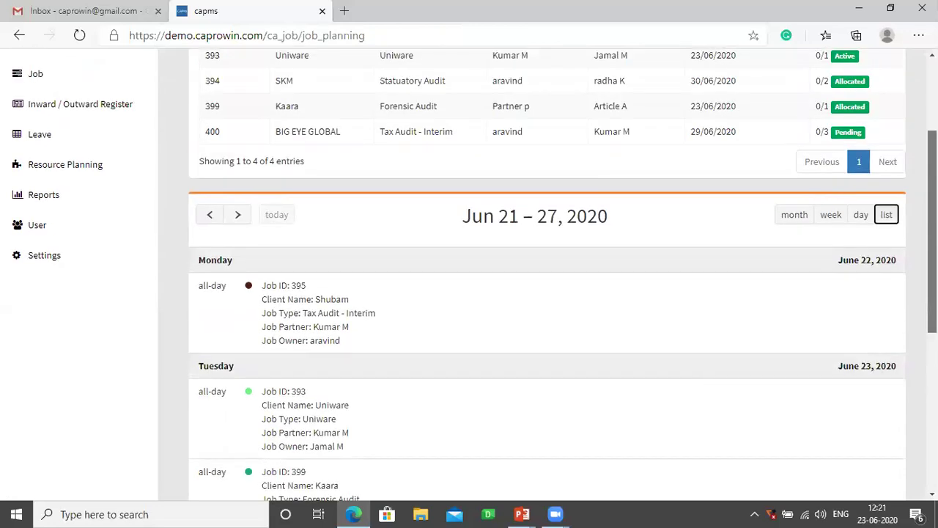
{"action": "left_click", "coordinate": [72, 199]}
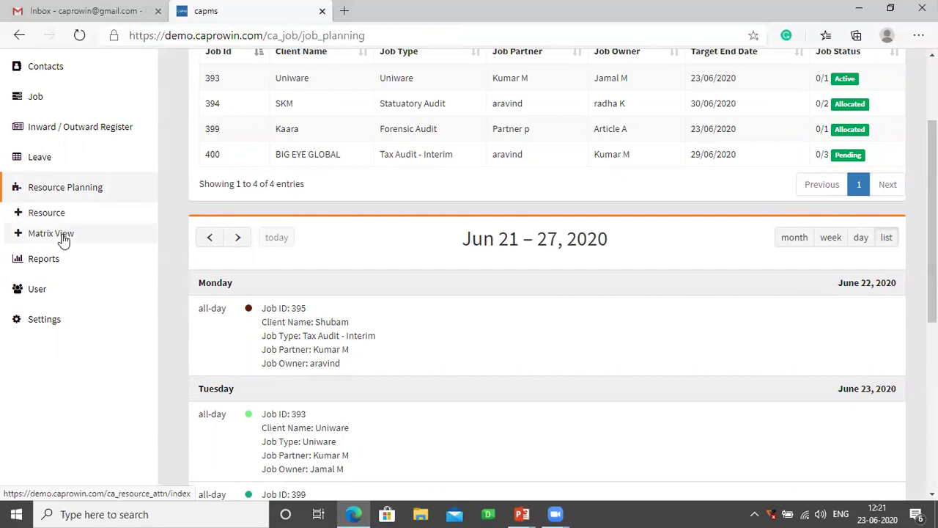
- Open the Resource Planning Matrix View and scroll down the June 2020 grid
{"action": "left_click", "coordinate": [64, 239]}
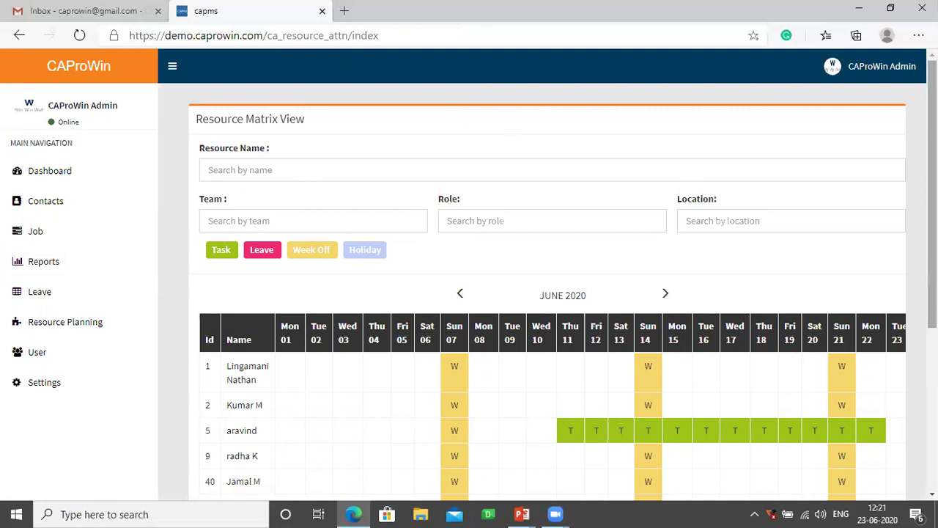
{"action": "scroll", "coordinate": [514, 294], "scroll_direction": "down", "scroll_amount": 1}
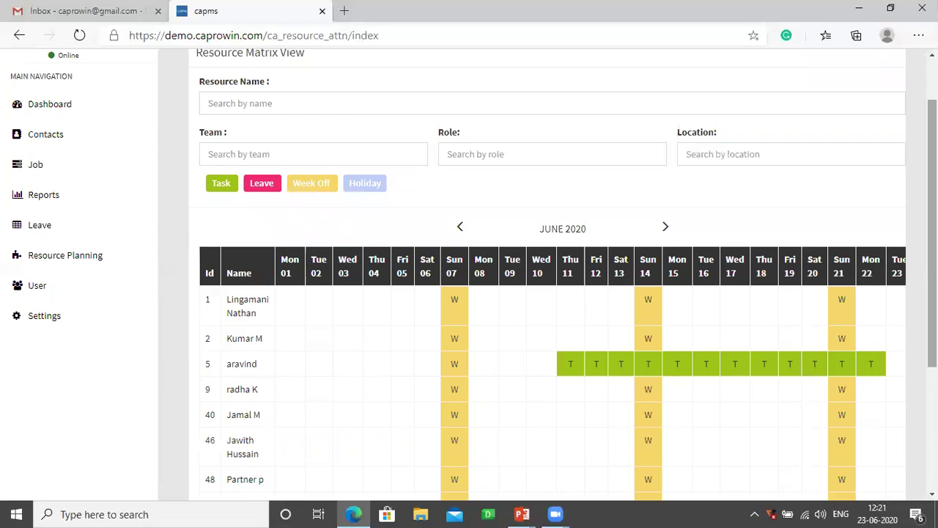
{"action": "scroll", "coordinate": [547, 274], "scroll_direction": "down", "scroll_amount": 1}
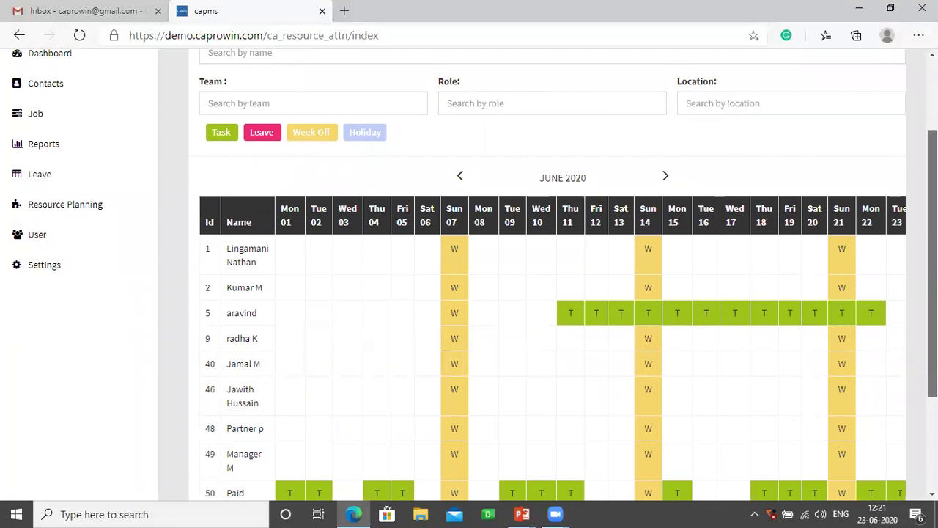
{"action": "scroll", "coordinate": [547, 274], "scroll_direction": "down", "scroll_amount": 2}
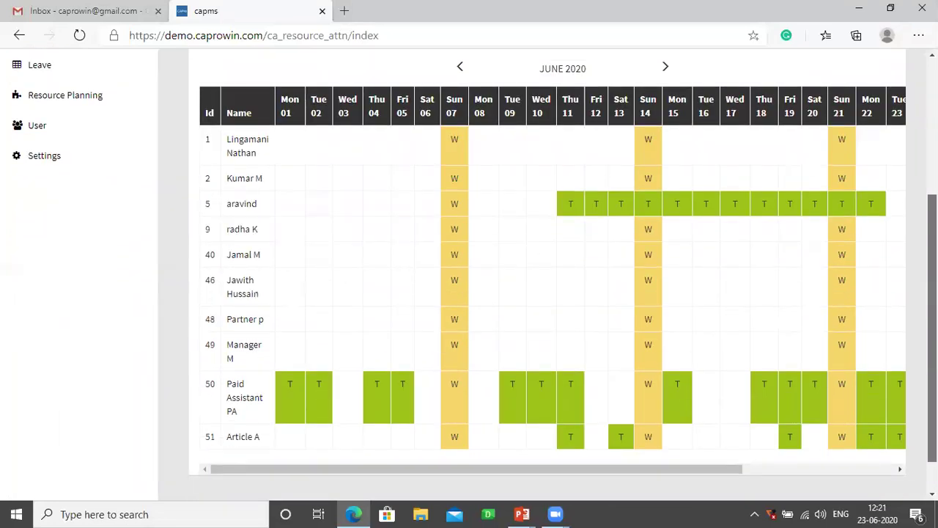
{"action": "scroll", "coordinate": [547, 274], "scroll_direction": "down", "scroll_amount": 1}
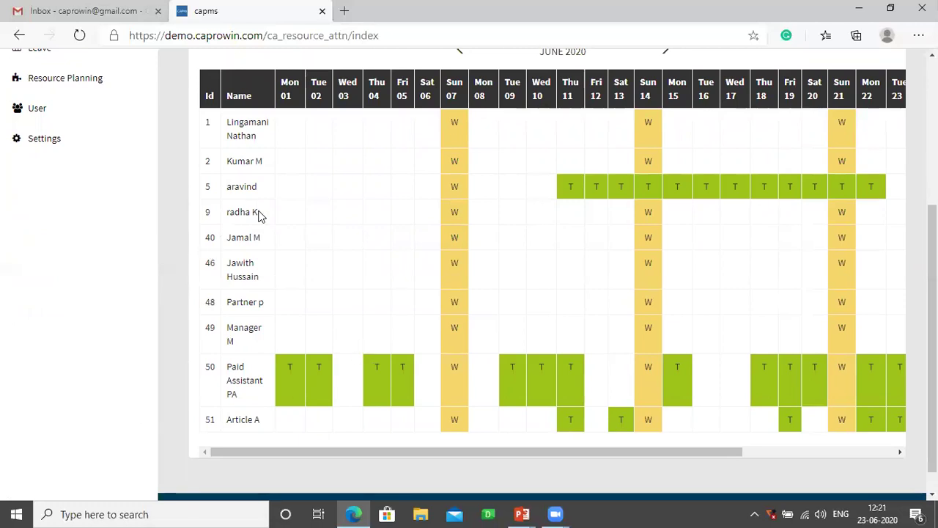
- Select the resource names in rows 9 and 50 and scroll the grid horizontally
{"action": "left_click_drag", "start_coordinate": [258, 213], "coordinate": [234, 212]}
{"action": "left_click_drag", "start_coordinate": [251, 404], "coordinate": [222, 367]}
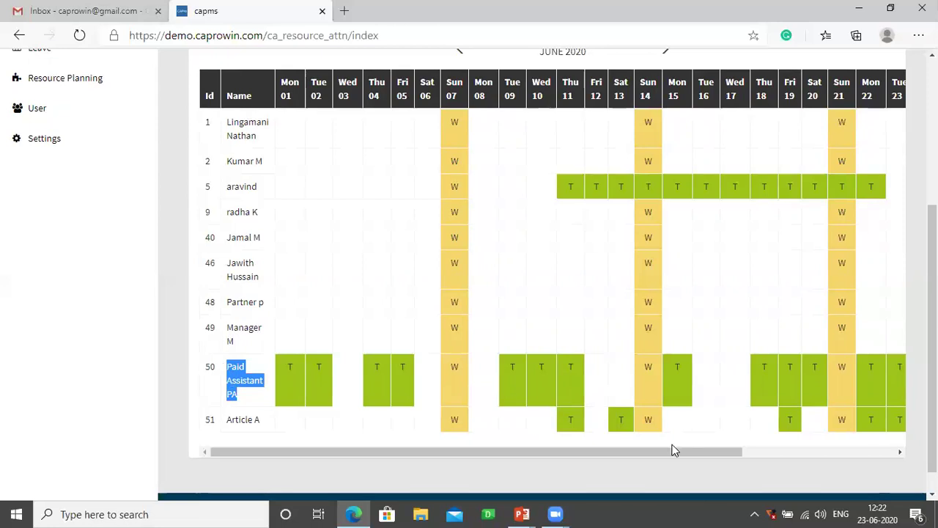
{"action": "left_click_drag", "start_coordinate": [673, 451], "coordinate": [804, 459]}
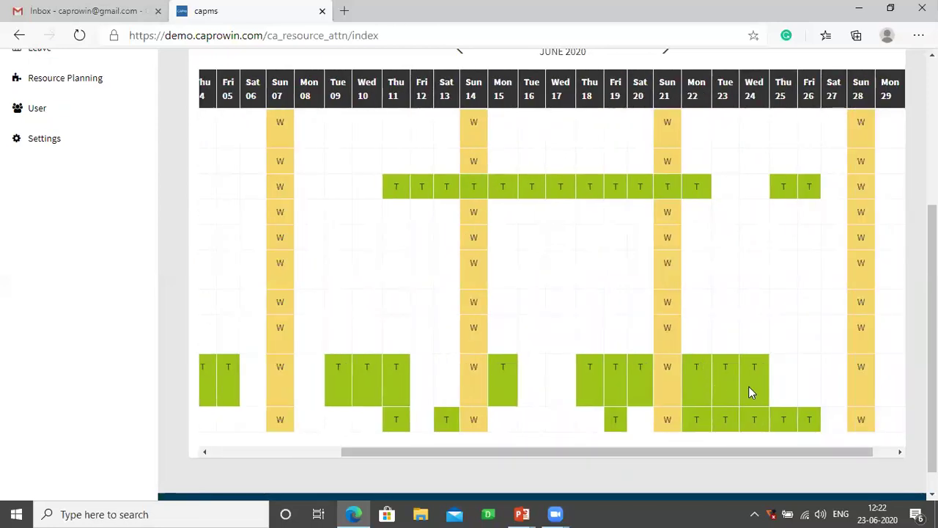
{"action": "left_click", "coordinate": [238, 451]}
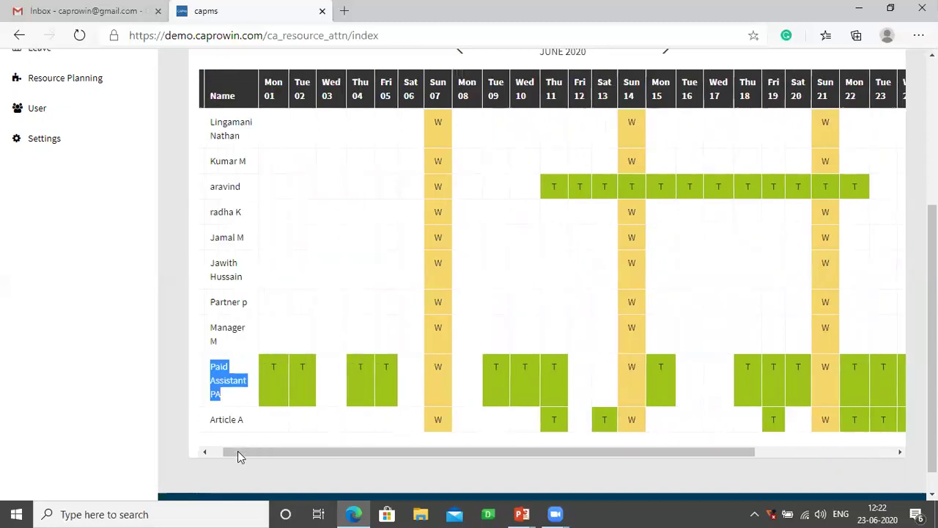
{"action": "left_click", "coordinate": [258, 424]}
{"action": "left_click_drag", "start_coordinate": [258, 424], "coordinate": [51, 429]}
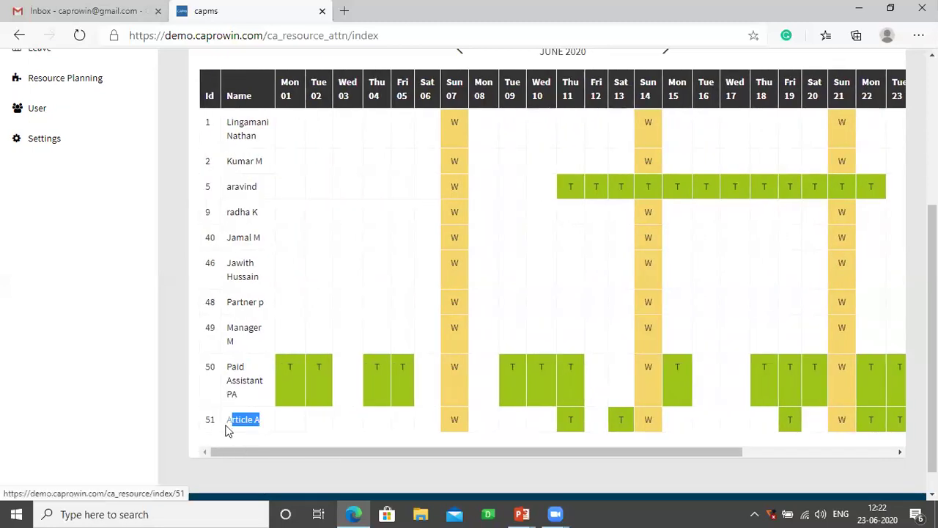
{"action": "left_click_drag", "start_coordinate": [404, 453], "coordinate": [680, 454]}
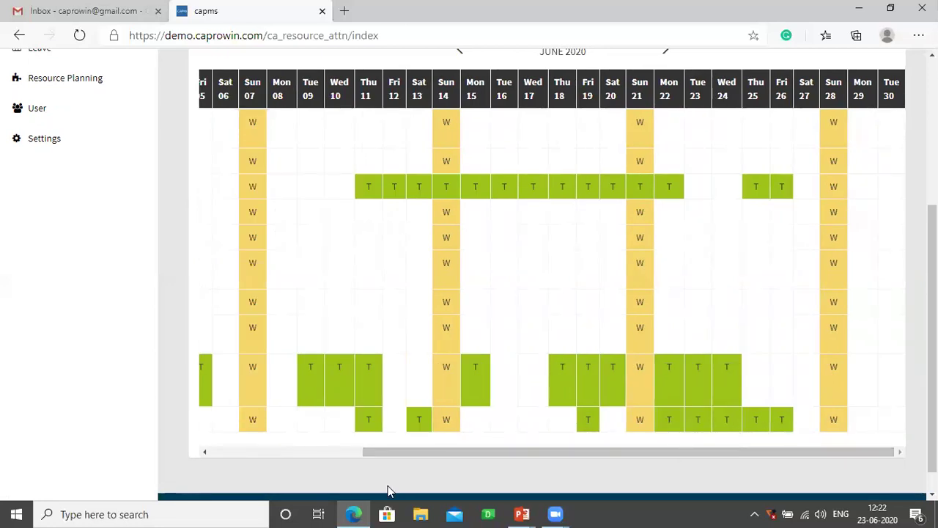
{"action": "left_click", "coordinate": [335, 454]}
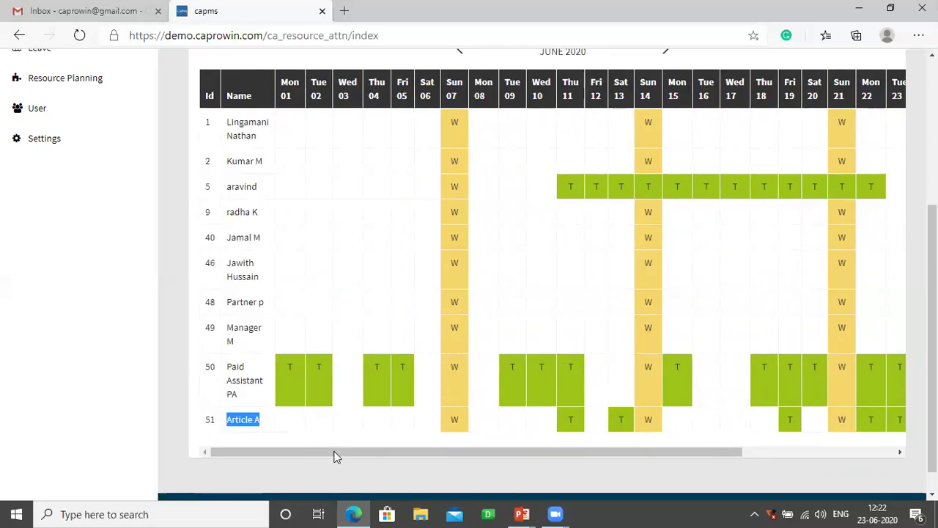
- Open row 51's resource details and scroll through its calendar
{"action": "left_click", "coordinate": [240, 419]}
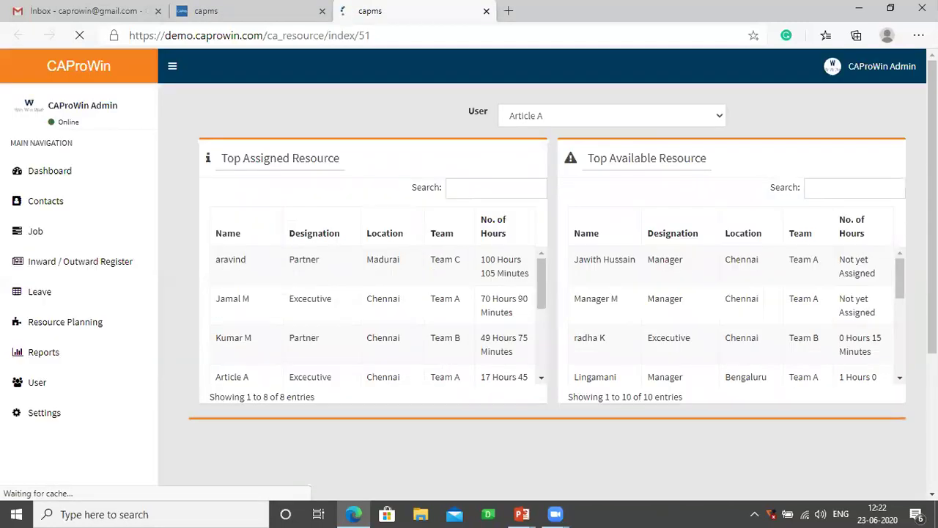
{"action": "scroll", "coordinate": [547, 293], "scroll_direction": "down", "scroll_amount": 5}
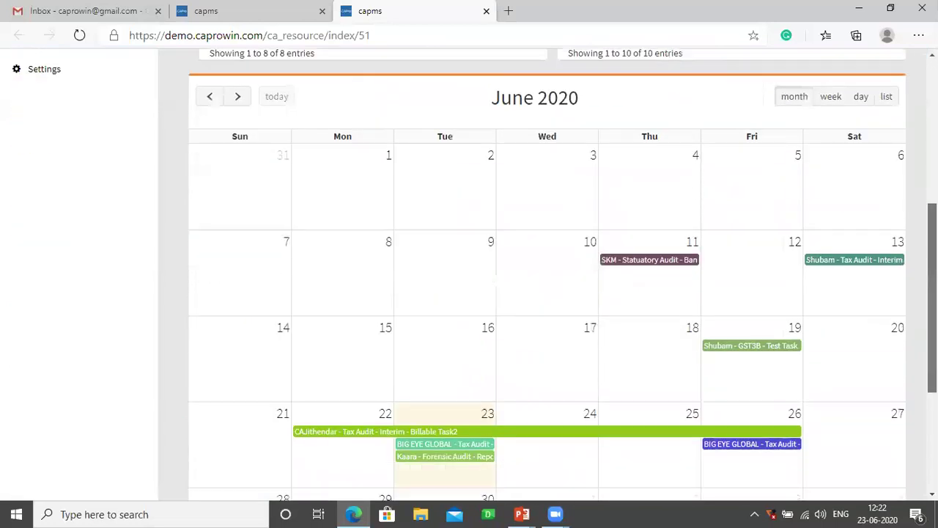
{"action": "scroll", "coordinate": [546, 293], "scroll_direction": "down", "scroll_amount": 1}
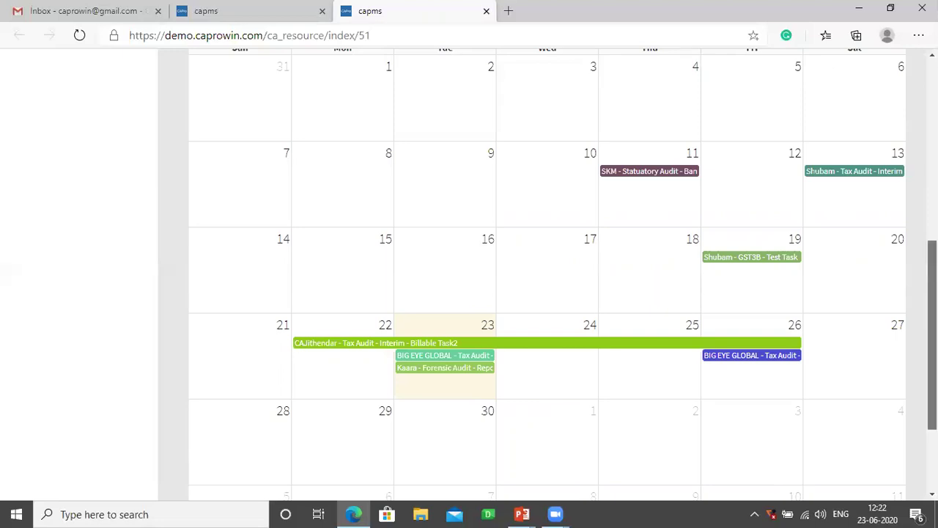
{"action": "scroll", "coordinate": [575, 159], "scroll_direction": "up", "scroll_amount": 6}
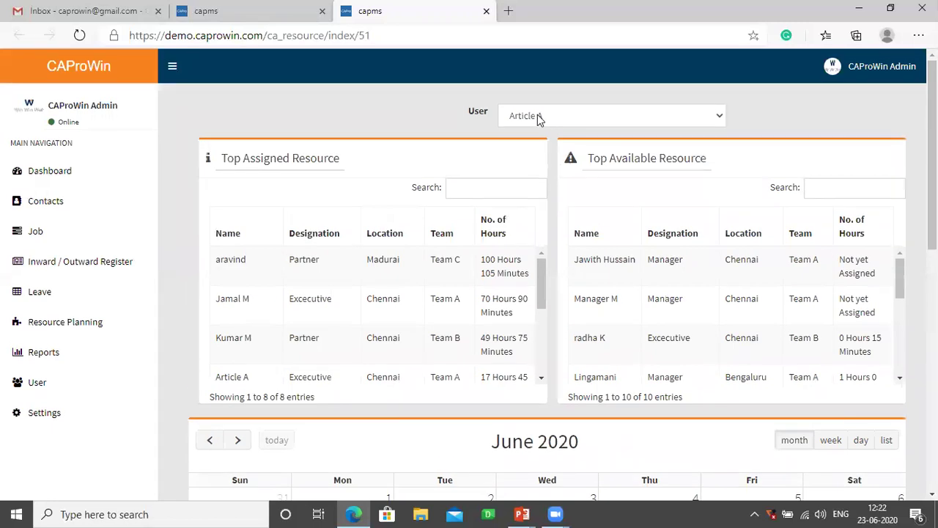
- Switch the User to Paid Assistant PA and scroll through its reloaded tables and calendar
{"action": "left_click", "coordinate": [540, 118]}
{"action": "left_click", "coordinate": [540, 163]}
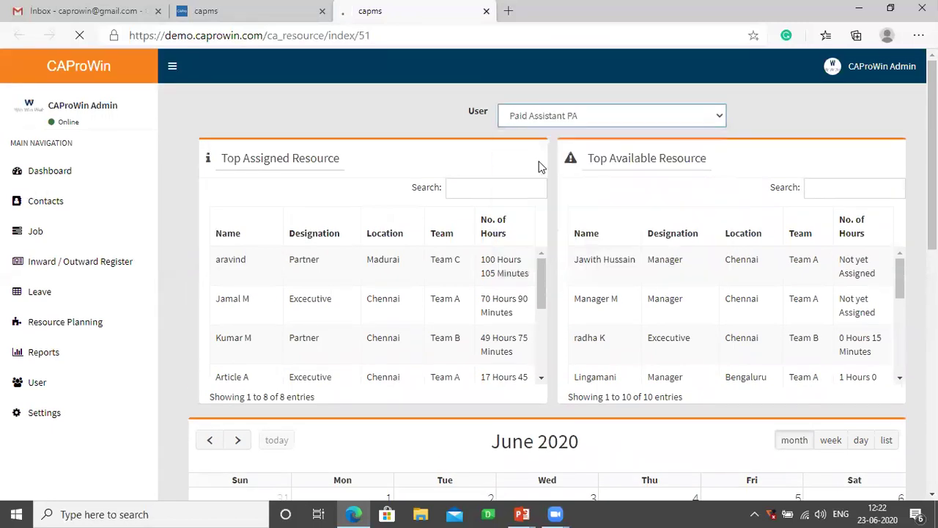
{"action": "scroll", "coordinate": [540, 220], "scroll_direction": "down", "scroll_amount": 2}
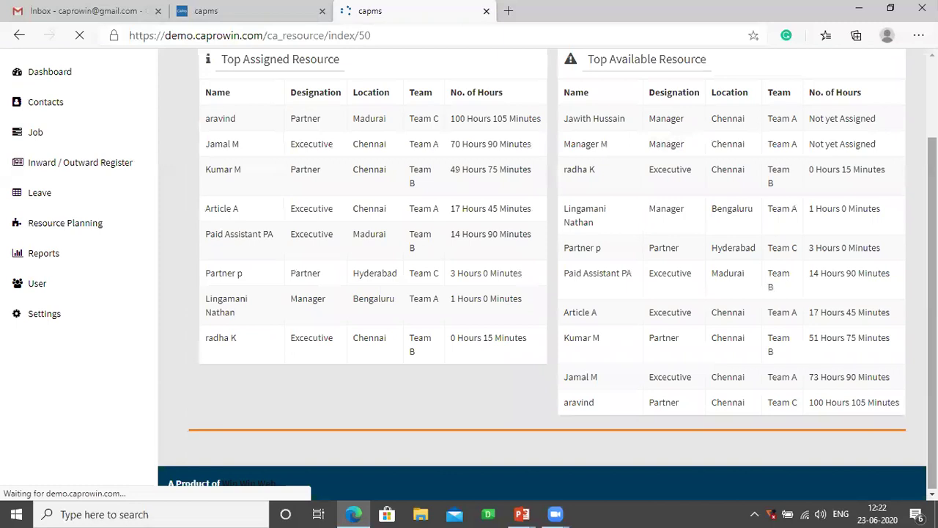
{"action": "scroll", "coordinate": [547, 271], "scroll_direction": "down", "scroll_amount": 4}
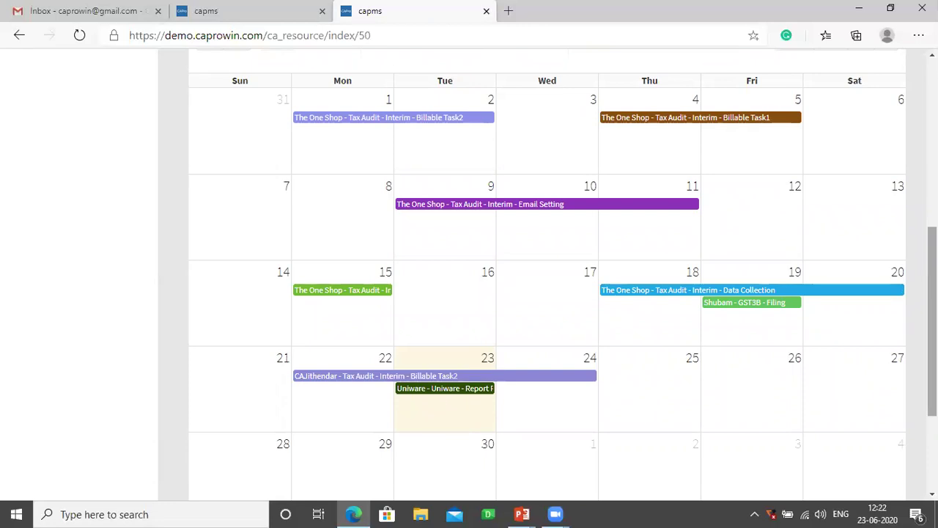
{"action": "scroll", "coordinate": [547, 271], "scroll_direction": "up", "scroll_amount": 5}
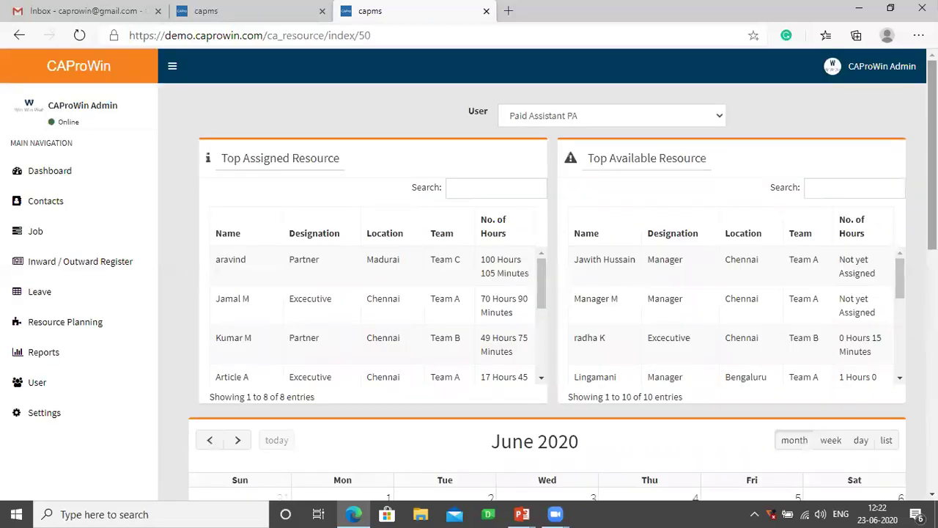
- Sign out of admin, log in with the saved staff username and password, and view notifications
{"action": "left_click", "coordinate": [888, 70]}
{"action": "left_click", "coordinate": [886, 226]}
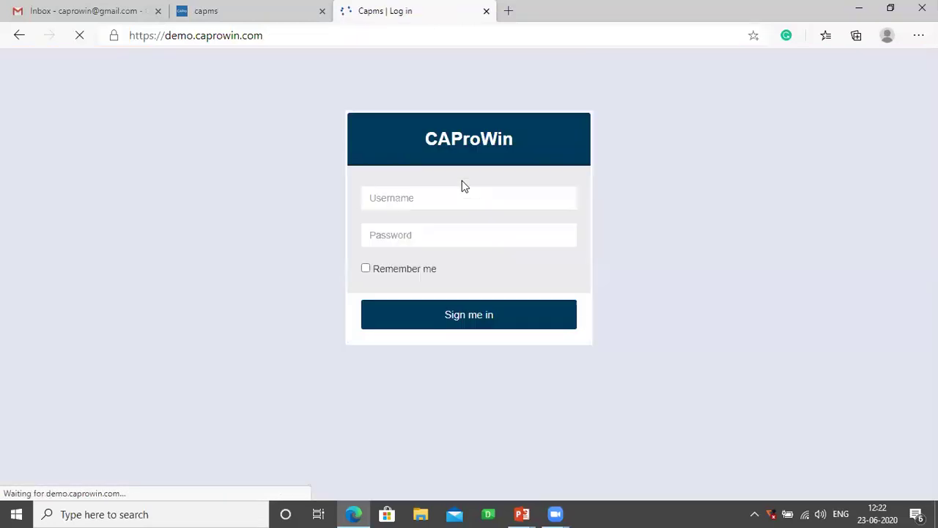
{"action": "left_click", "coordinate": [423, 195]}
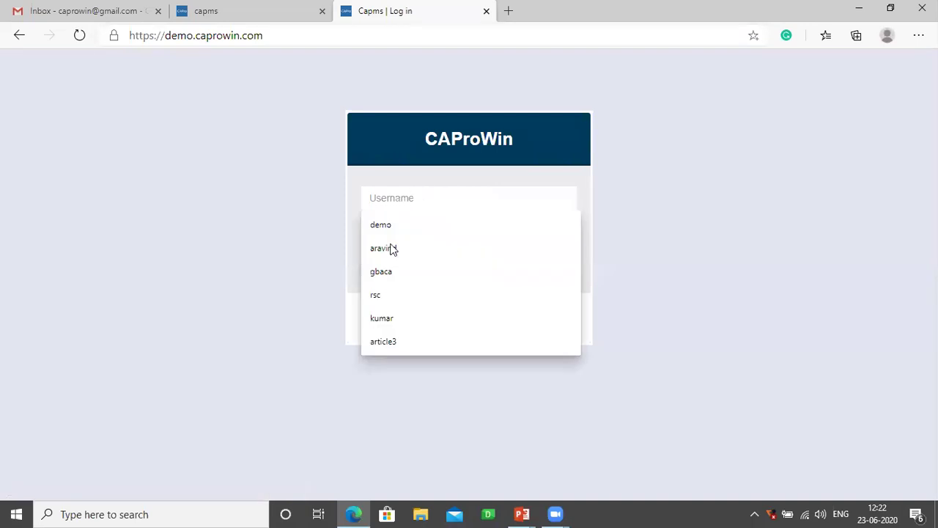
{"action": "left_click", "coordinate": [390, 247]}
{"action": "left_click", "coordinate": [394, 235]}
{"action": "type", "text": "******"}
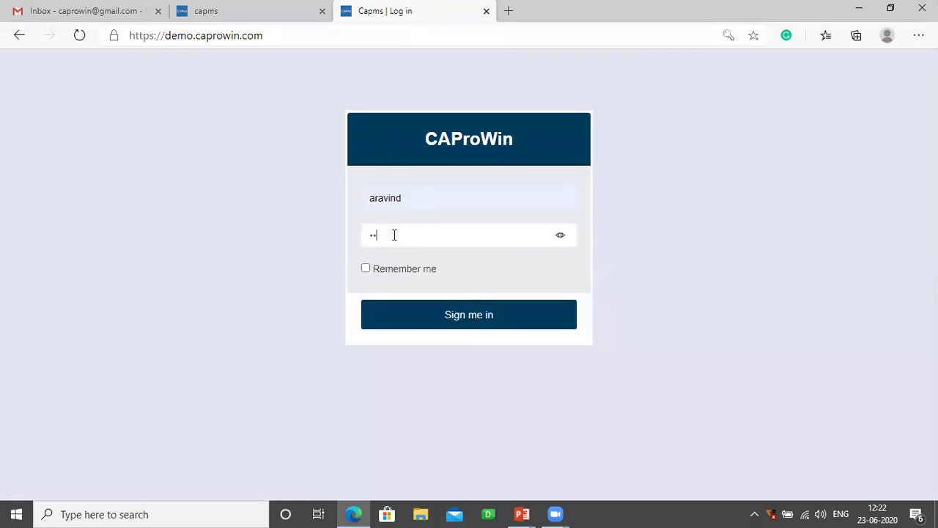
{"action": "key", "text": "Return"}
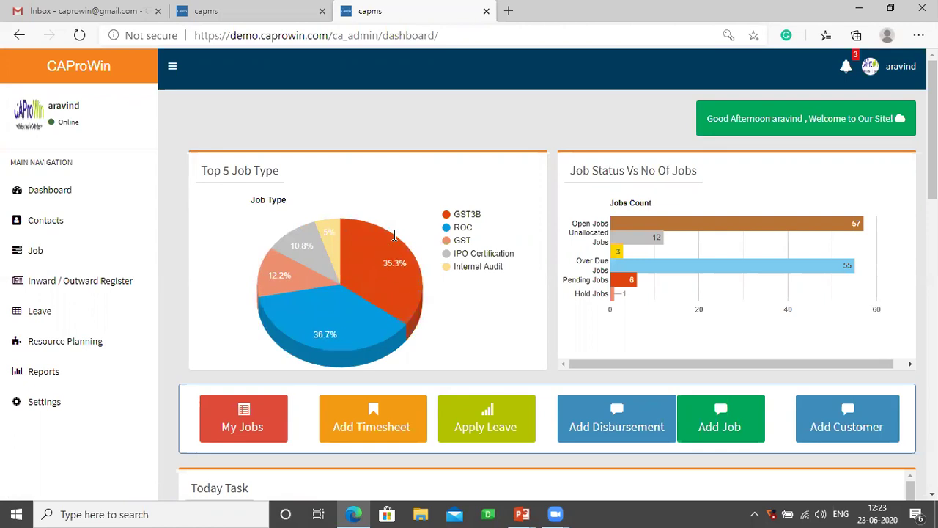
{"action": "left_click", "coordinate": [846, 71]}
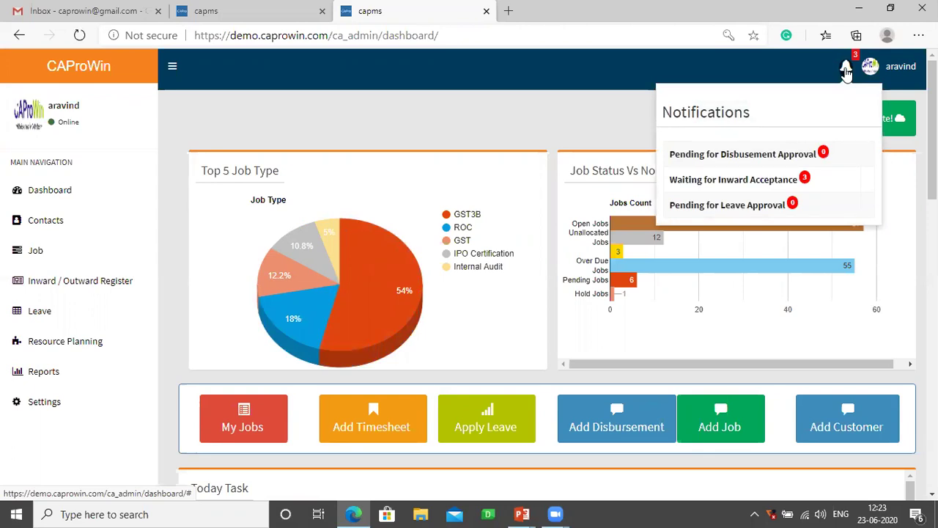
- Dismiss the notifications panel and expand the Job section in the sidebar
{"action": "left_click", "coordinate": [502, 105]}
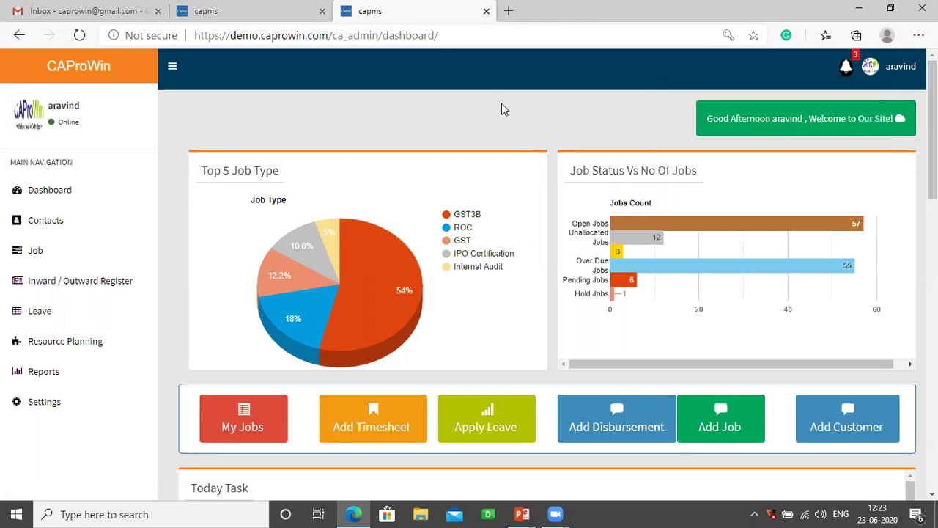
{"action": "left_click", "coordinate": [47, 253]}
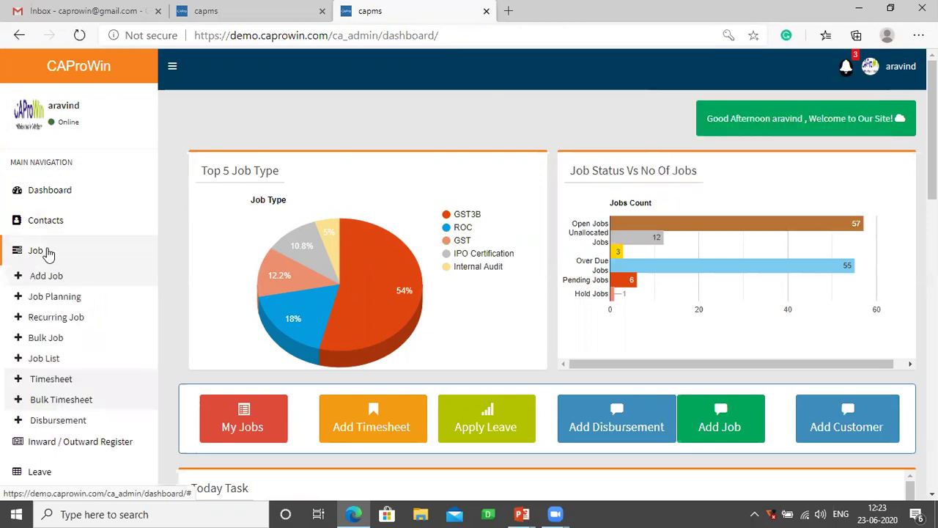
- Go to Job > Timesheet and start a new timesheet entry with Add
{"action": "left_click", "coordinate": [58, 382]}
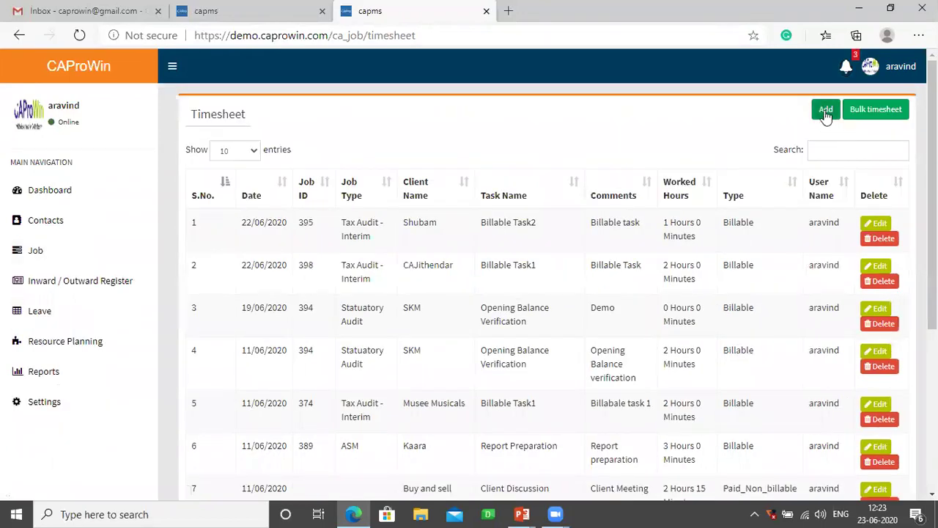
{"action": "left_click", "coordinate": [826, 111]}
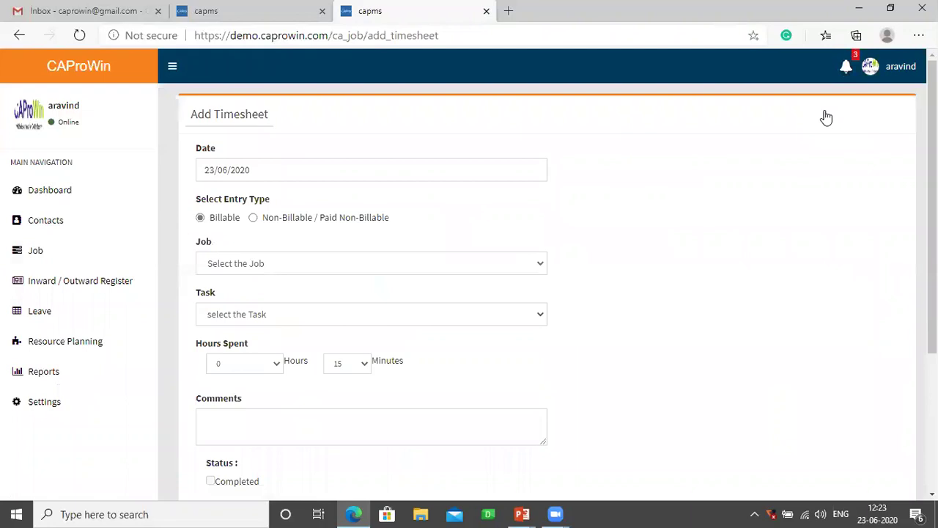
- Clear the pre-filled 23/06/2020 date and dismiss the Job list without choosing a job
{"action": "left_click", "coordinate": [279, 166]}
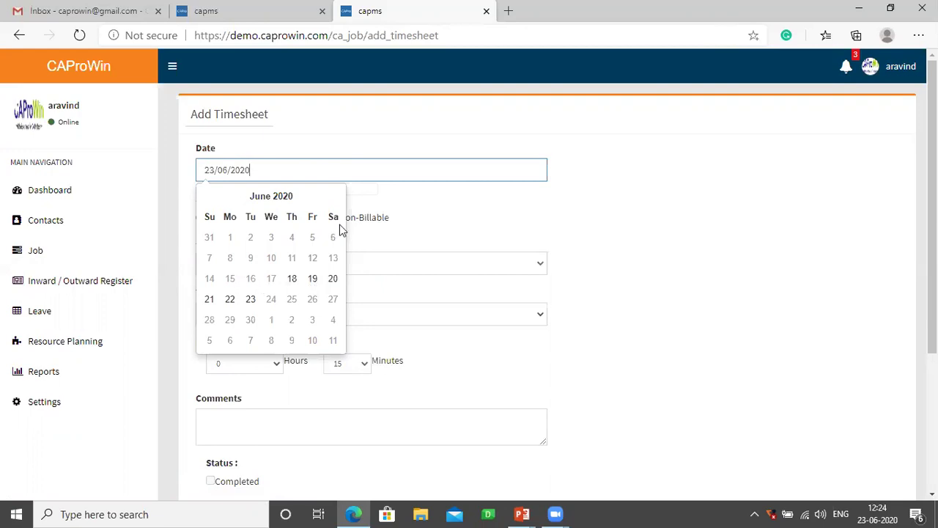
{"action": "left_click", "coordinate": [491, 208]}
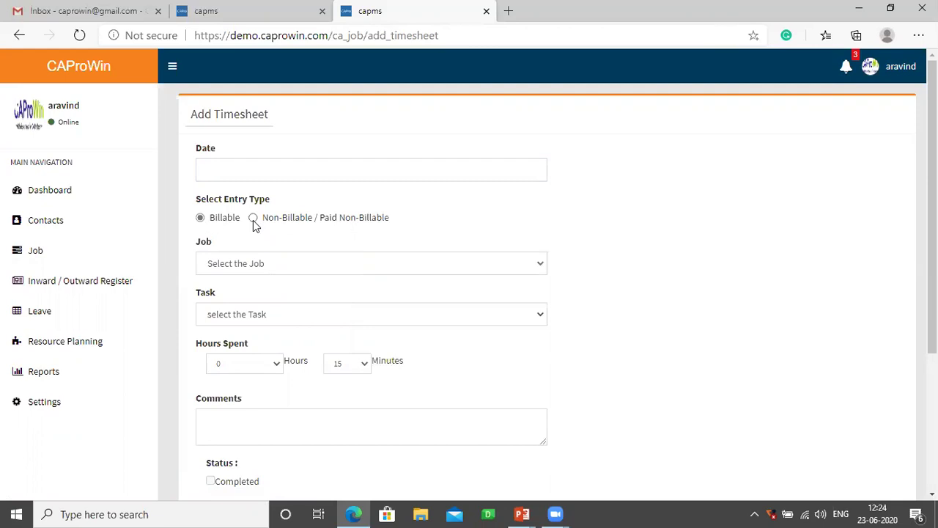
{"action": "left_click", "coordinate": [215, 267]}
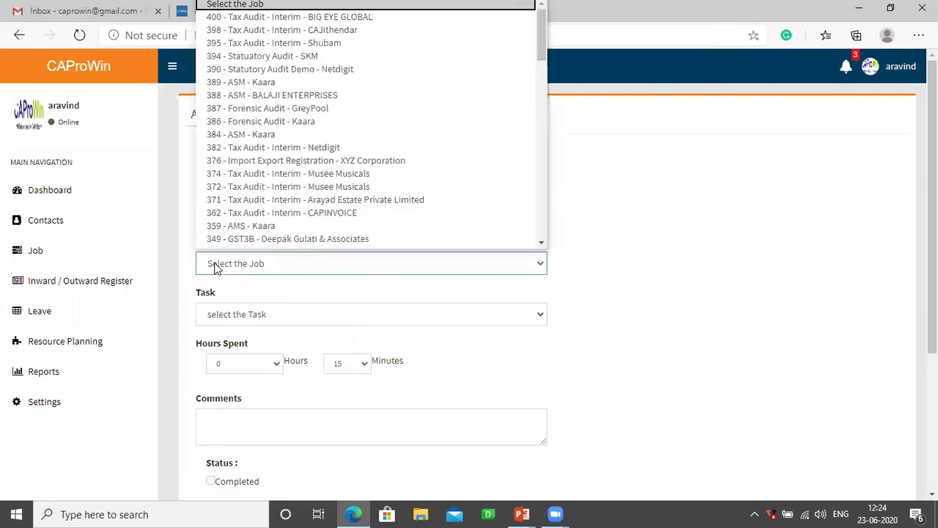
{"action": "left_click", "coordinate": [305, 286]}
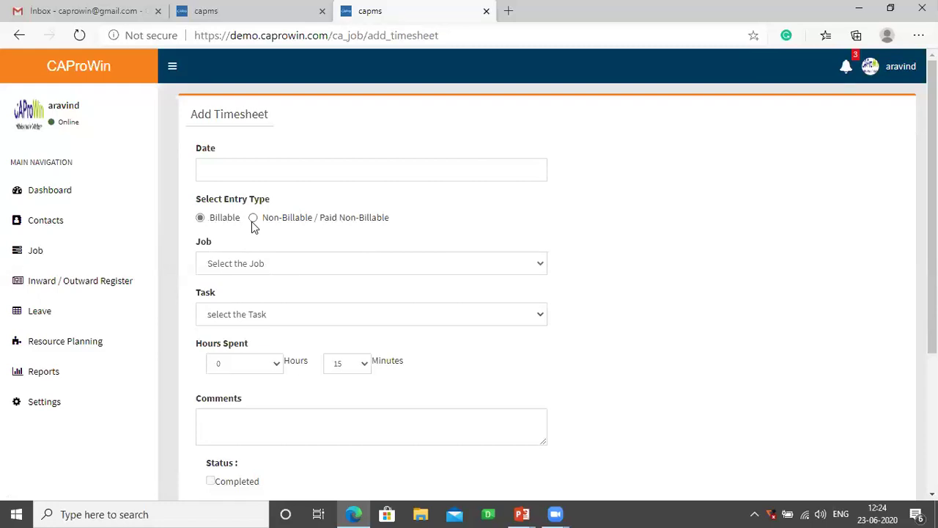
{"action": "left_click", "coordinate": [253, 224]}
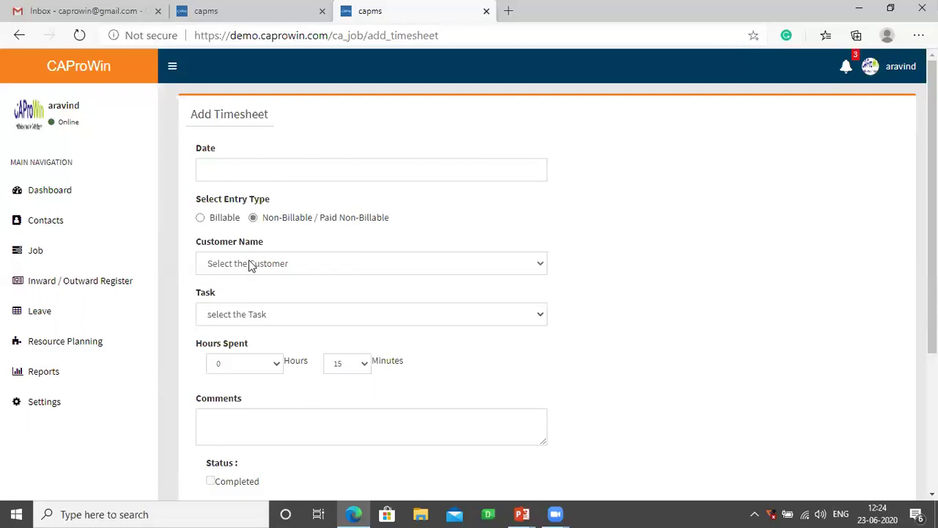
{"action": "left_click", "coordinate": [251, 266]}
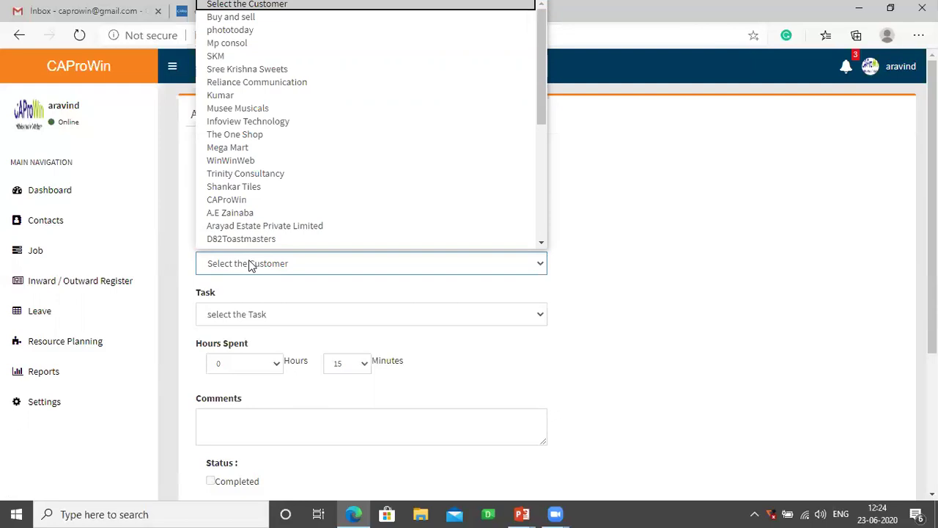
{"action": "scroll", "coordinate": [247, 235], "scroll_direction": "down", "scroll_amount": 1}
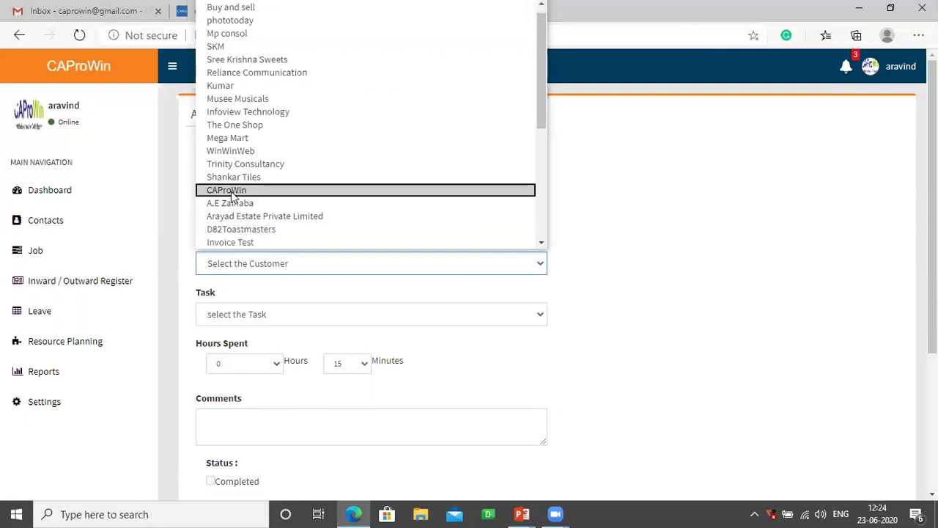
{"action": "left_click", "coordinate": [232, 190]}
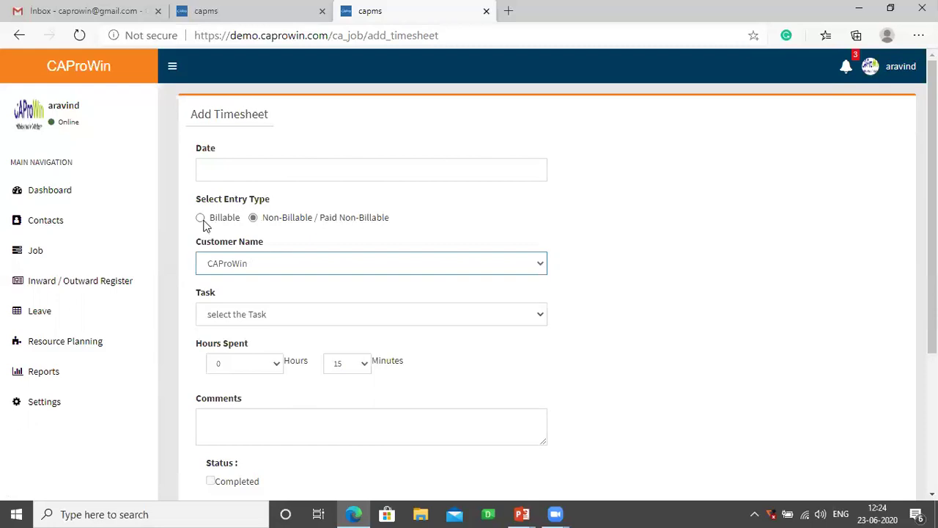
{"action": "left_click", "coordinate": [229, 319]}
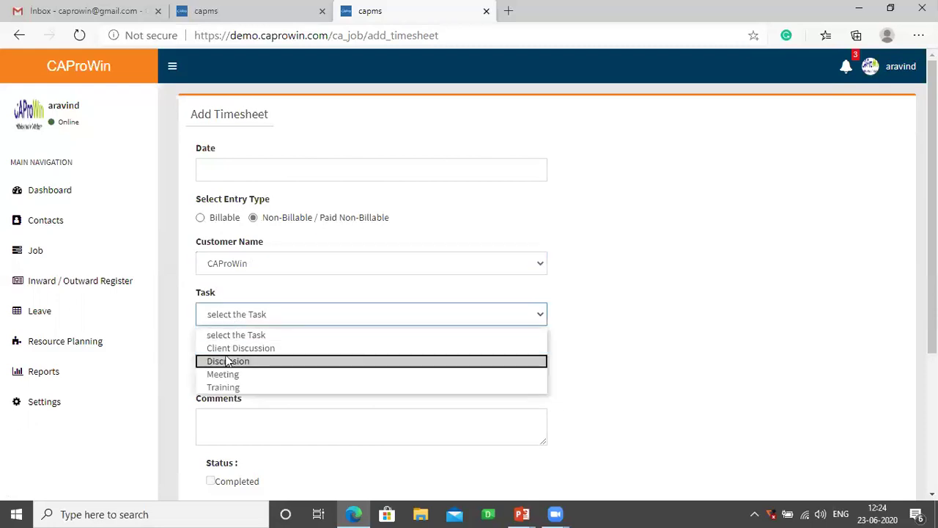
{"action": "left_click", "coordinate": [228, 349]}
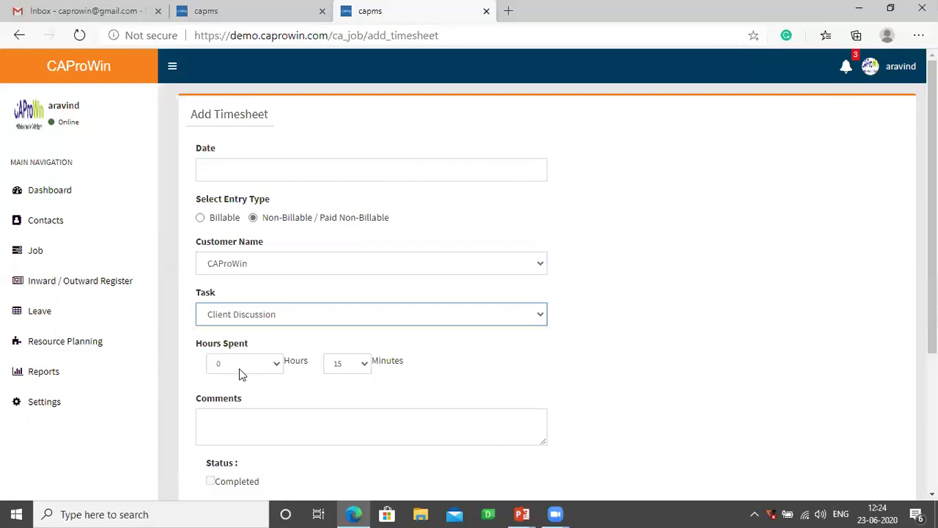
{"action": "left_click", "coordinate": [246, 428]}
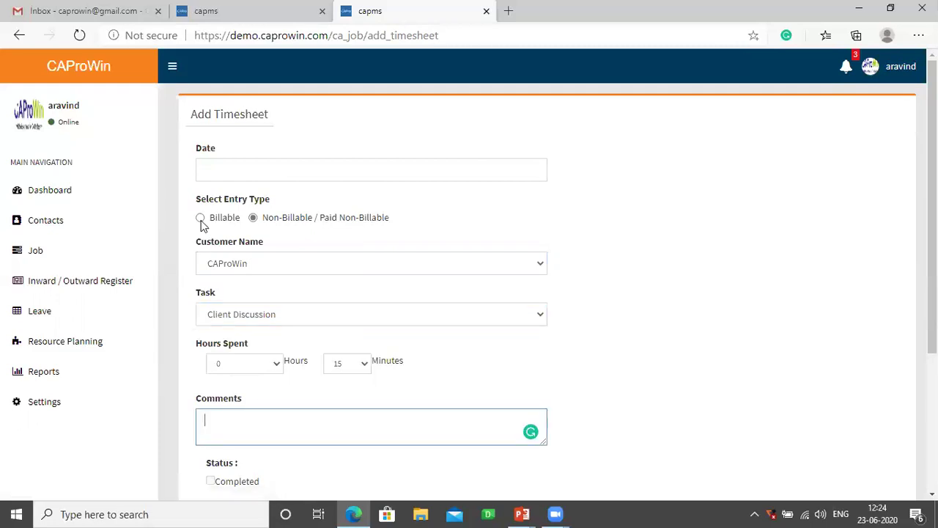
{"action": "left_click", "coordinate": [201, 219]}
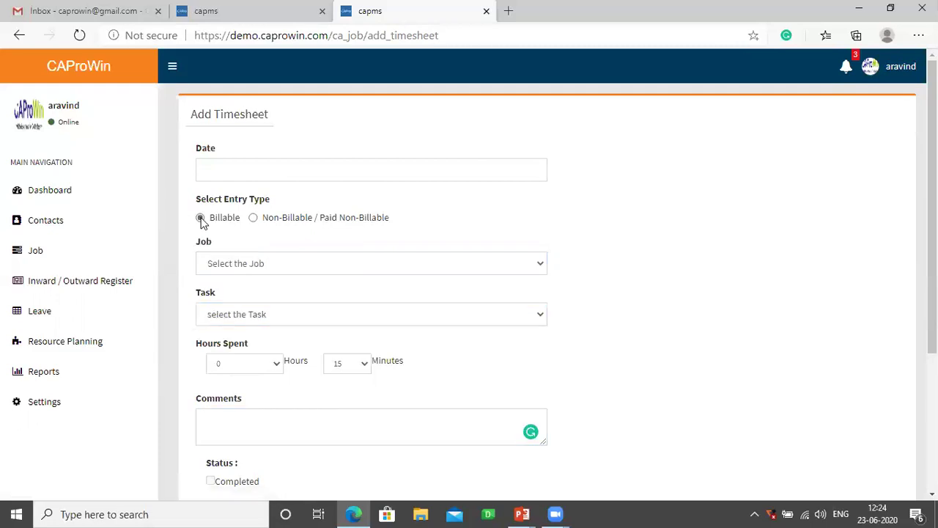
- Pick job 398 (Tax Audit - Interim), dismiss the task list, and go back to Timesheet
{"action": "left_click", "coordinate": [241, 271]}
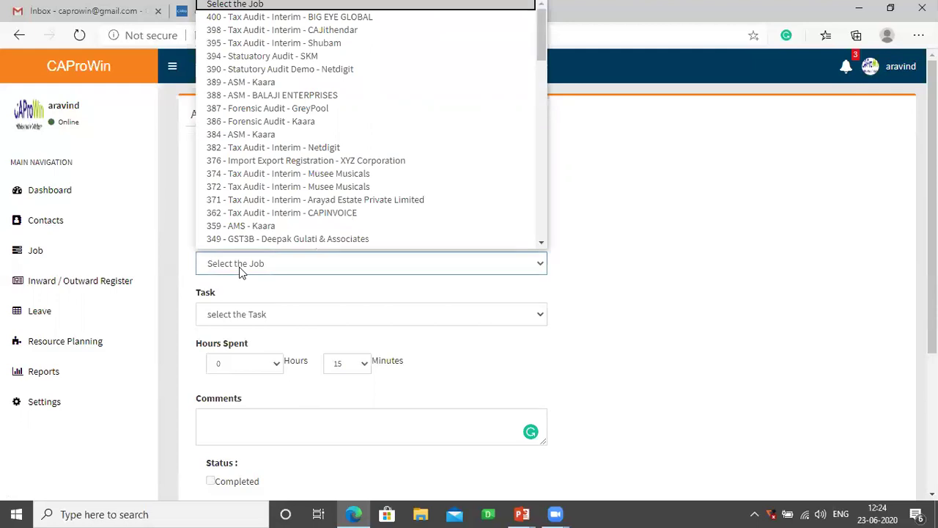
{"action": "left_click", "coordinate": [269, 30]}
{"action": "left_click", "coordinate": [239, 323]}
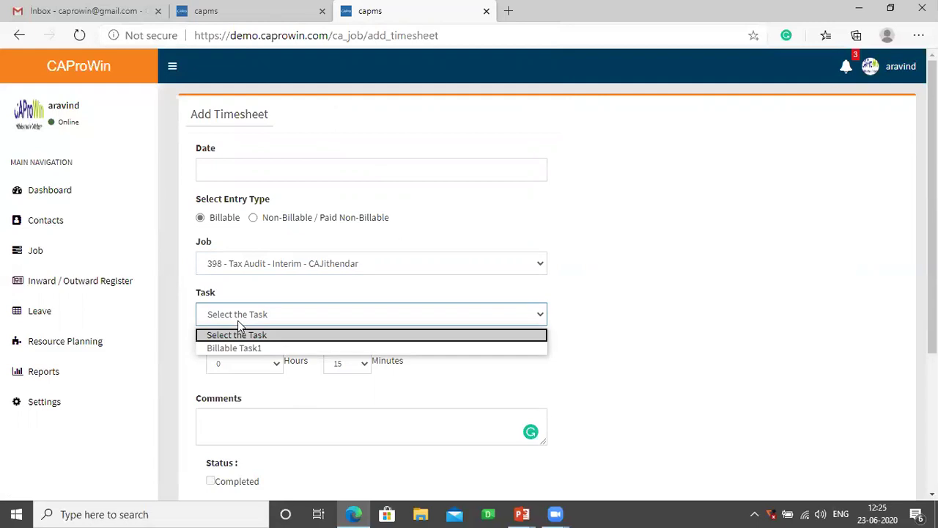
{"action": "left_click", "coordinate": [590, 301]}
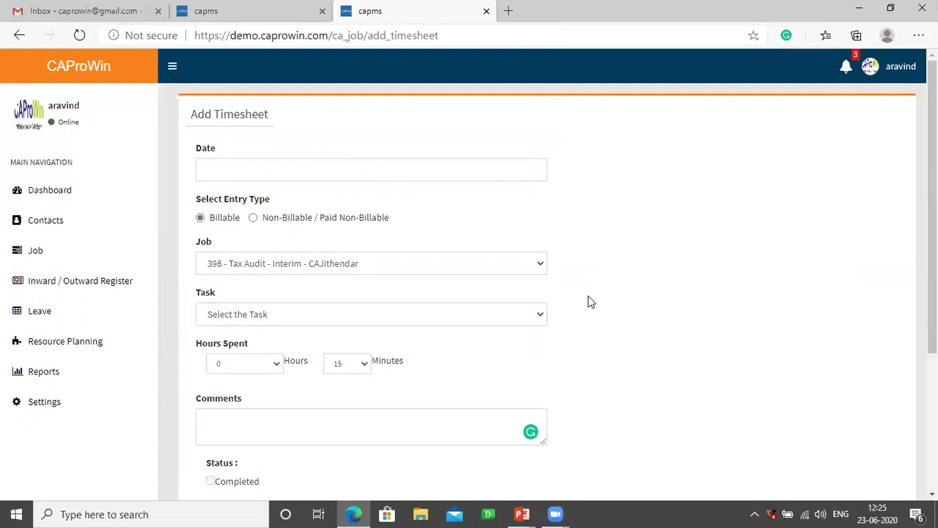
{"action": "left_click", "coordinate": [19, 37]}
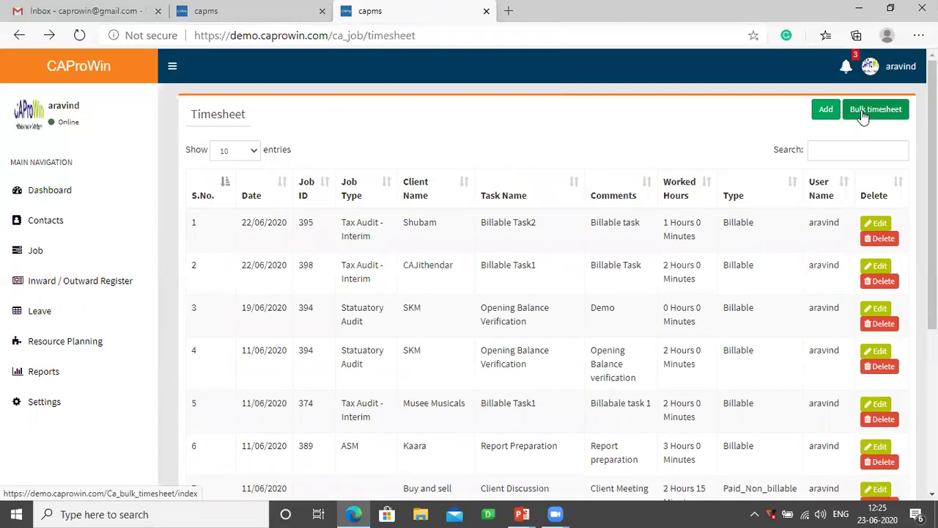
- Open Bulk TimeSheet and add four blank timesheet rows
{"action": "left_click", "coordinate": [864, 116]}
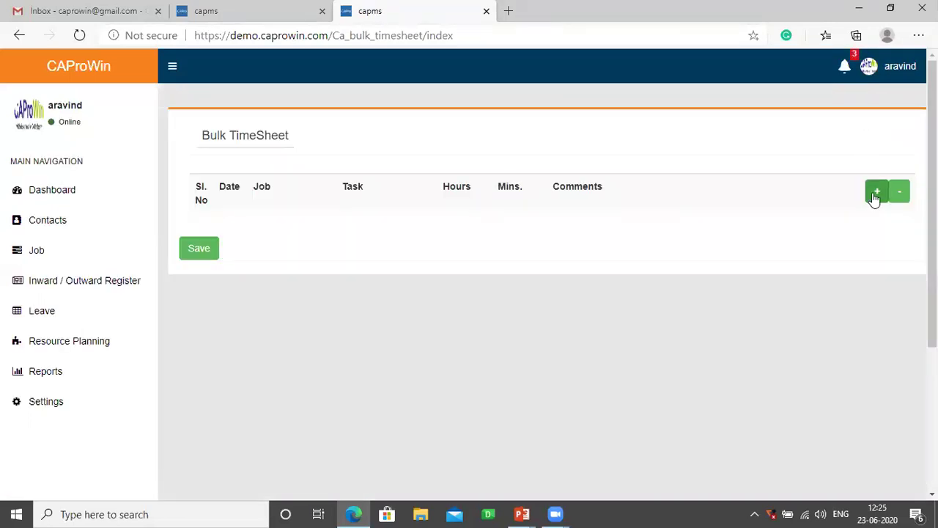
{"action": "left_click", "coordinate": [875, 195]}
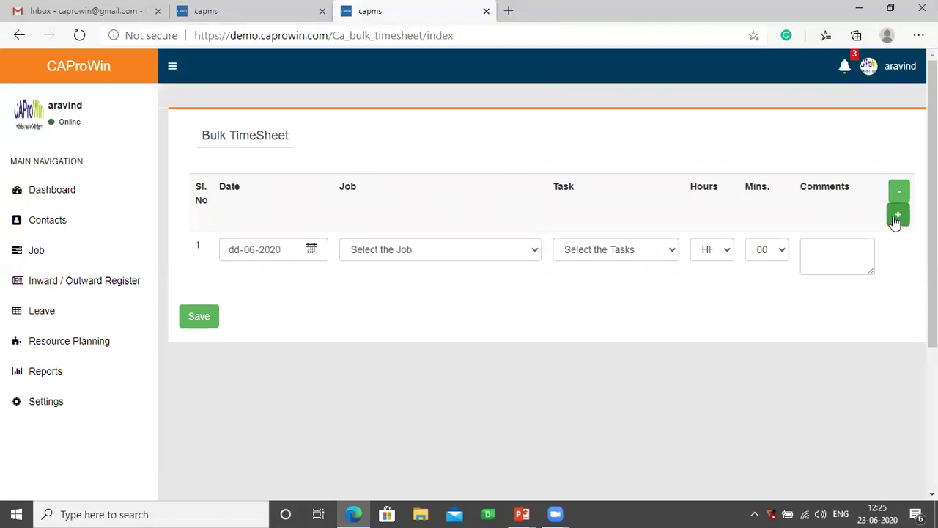
{"action": "left_click", "coordinate": [898, 216]}
{"action": "left_click", "coordinate": [898, 215]}
{"action": "left_click", "coordinate": [898, 215]}
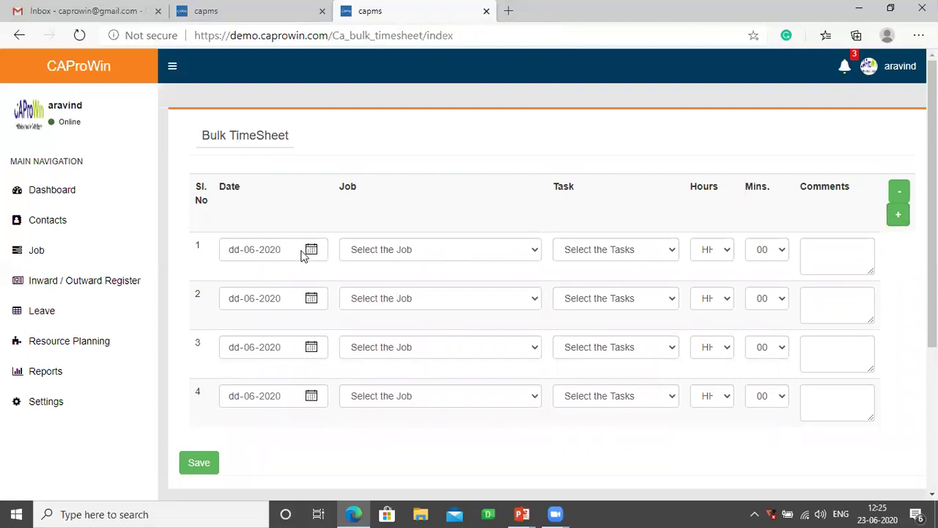
- Set row 1 to job 400 - BIG EYE GLOBAL with task 70-Billable Task1
{"action": "left_click", "coordinate": [349, 255]}
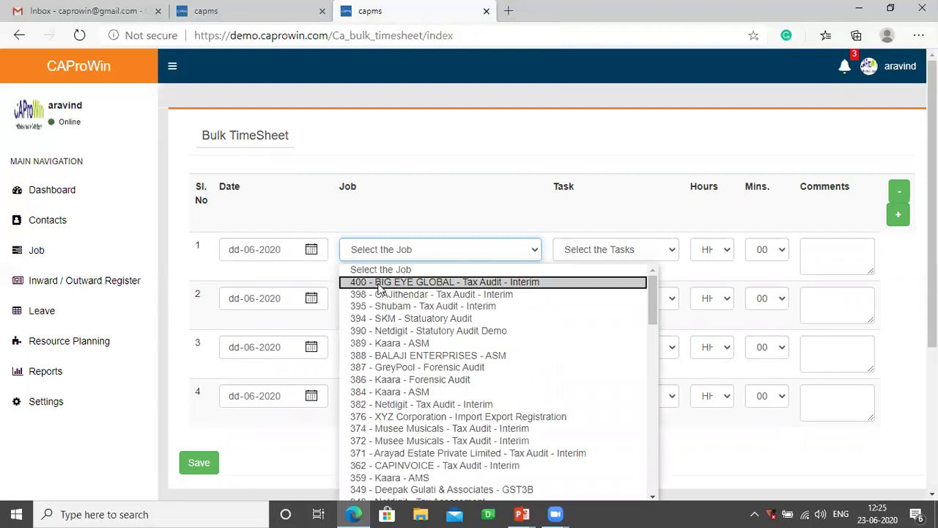
{"action": "key", "text": "Return"}
{"action": "left_click", "coordinate": [585, 256]}
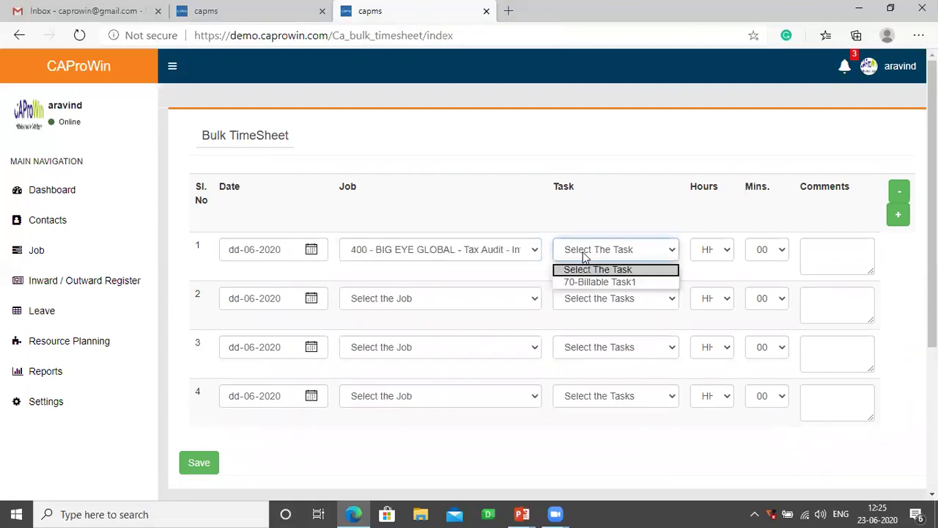
{"action": "left_click", "coordinate": [589, 282]}
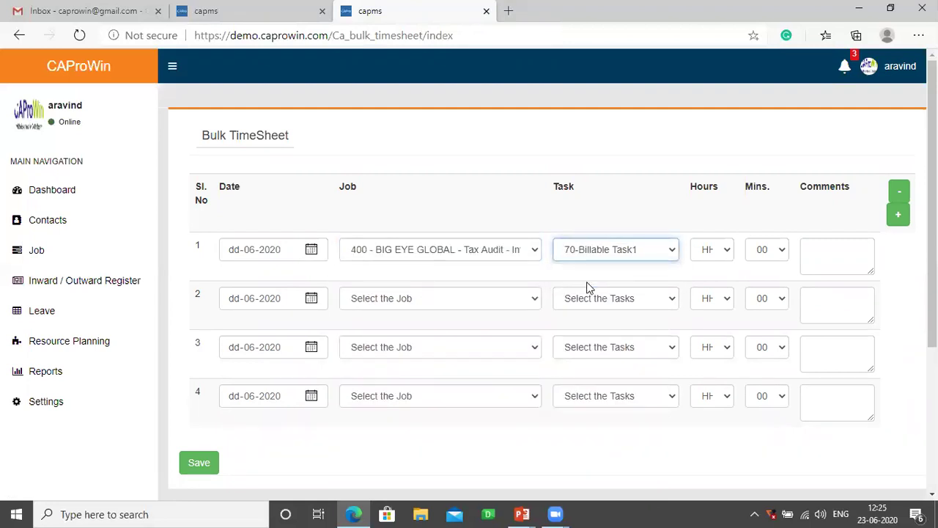
{"action": "left_click", "coordinate": [63, 257]}
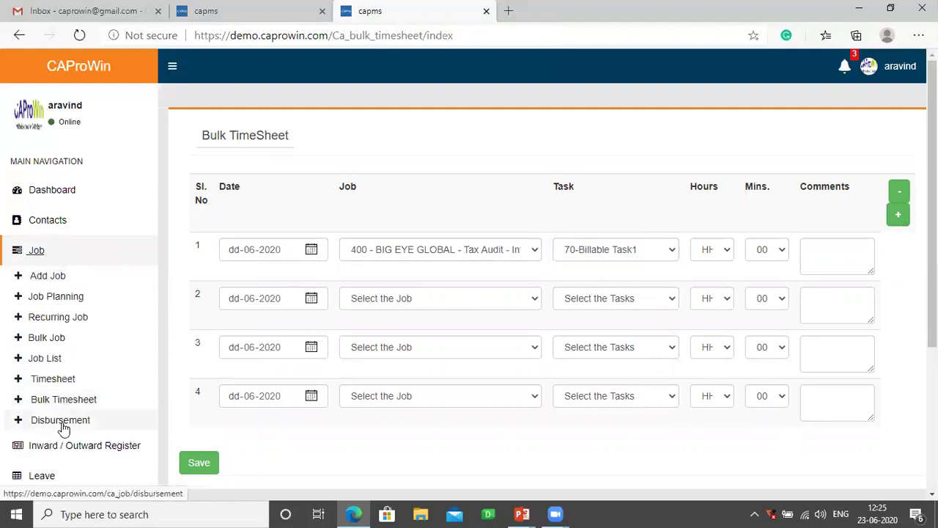
- Add a new disbursement for job 400 - Tax Audit - Interim - BIG EYE GLOBAL
{"action": "left_click", "coordinate": [64, 422]}
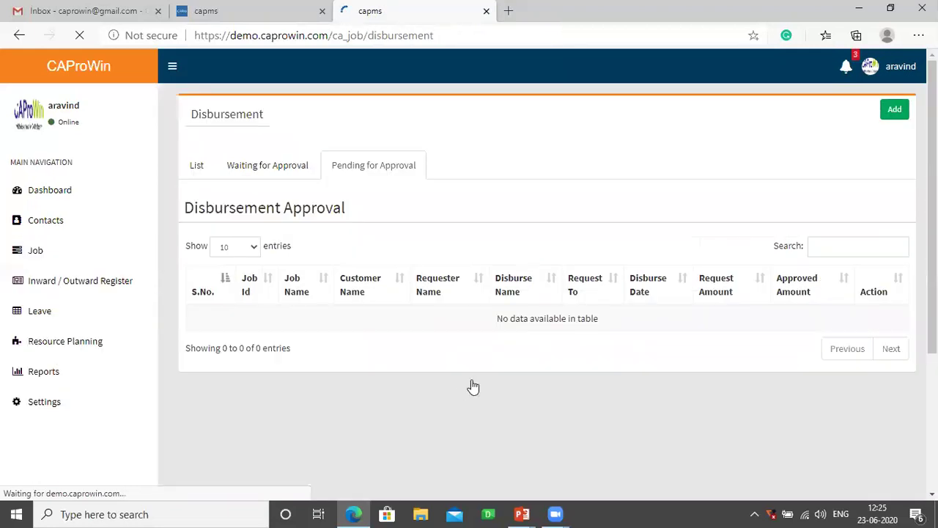
{"action": "left_click", "coordinate": [893, 115]}
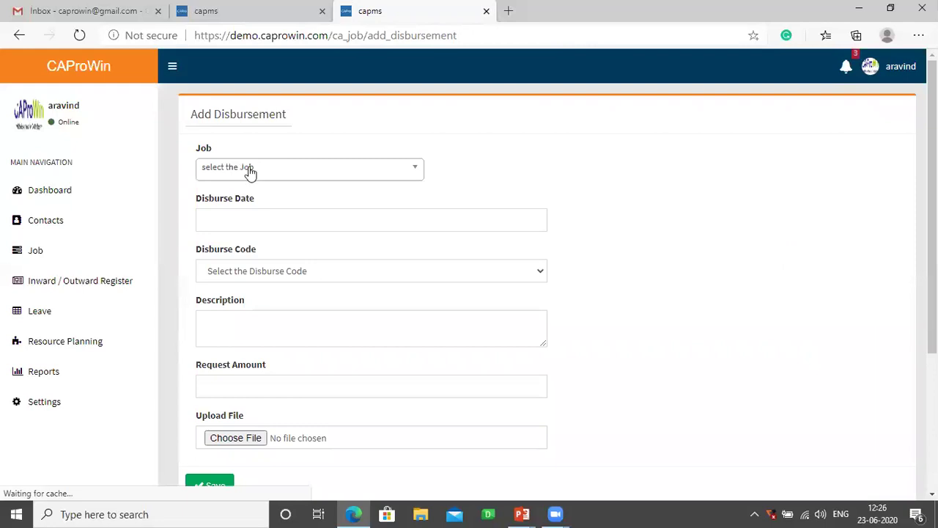
{"action": "left_click", "coordinate": [251, 170]}
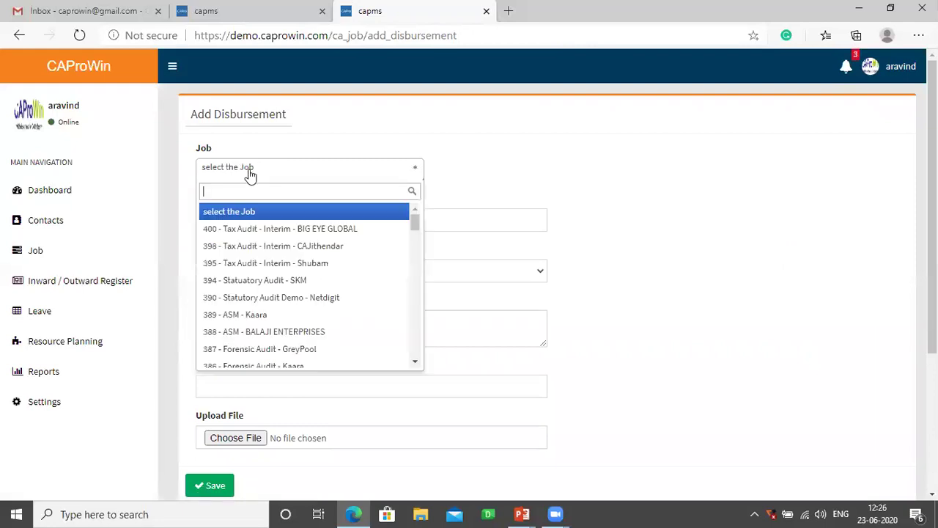
{"action": "left_click", "coordinate": [251, 231]}
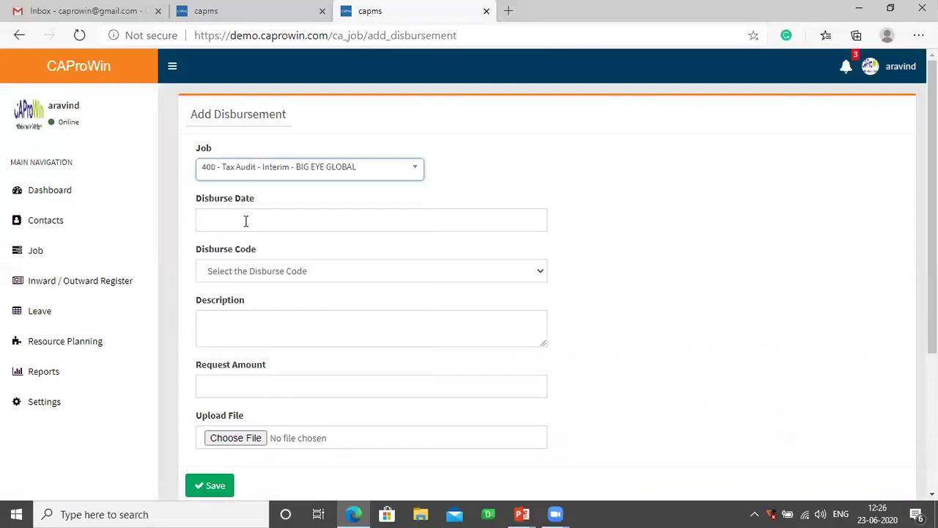
- Set the disburse code to Travel - Travel, leaving the request amount empty
{"action": "left_click", "coordinate": [245, 270]}
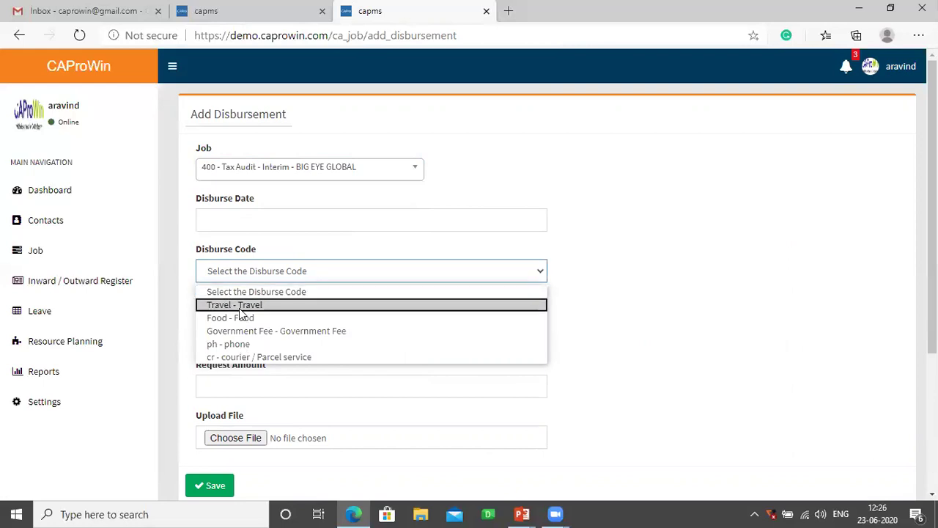
{"action": "left_click", "coordinate": [238, 305]}
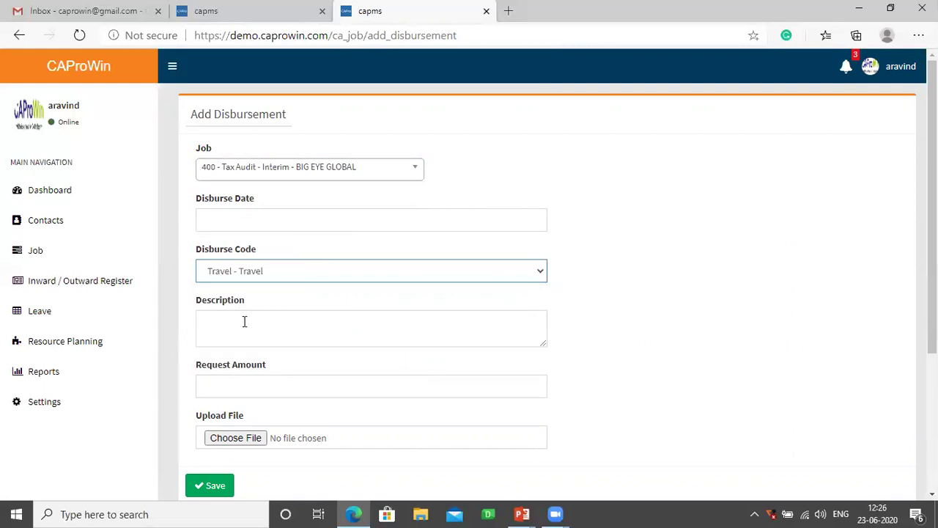
{"action": "left_click", "coordinate": [233, 391]}
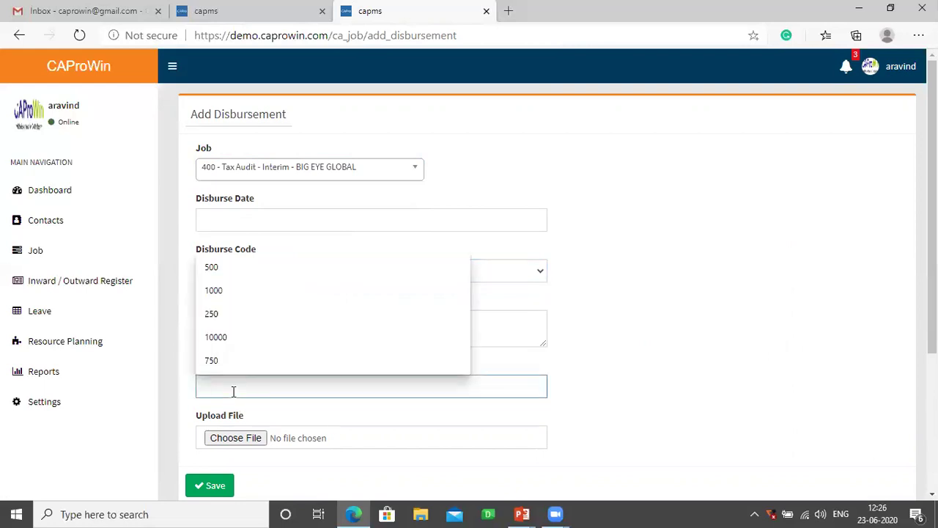
{"action": "left_click", "coordinate": [272, 408]}
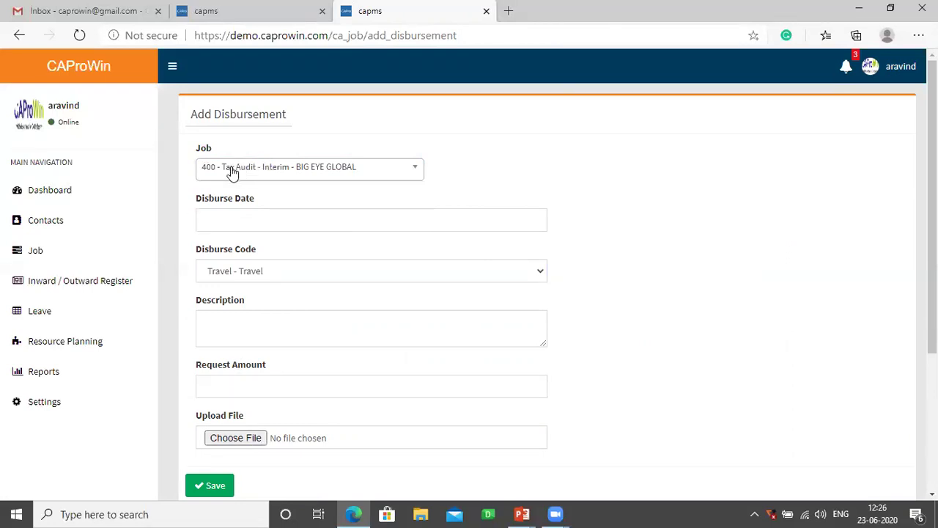
- Return to the disbursement list, view the three Waiting for Approval entries, then open Leave
{"action": "left_click", "coordinate": [19, 35]}
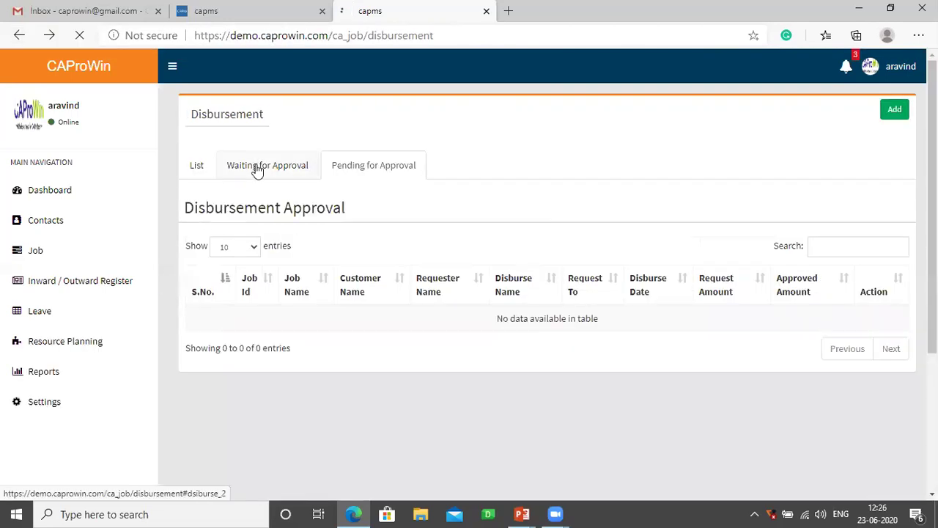
{"action": "left_click", "coordinate": [257, 167]}
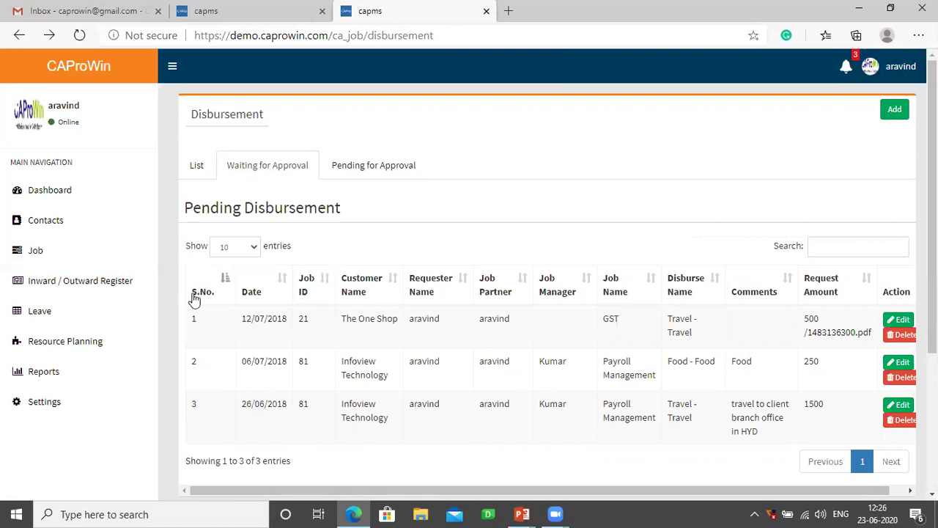
{"action": "left_click", "coordinate": [48, 312]}
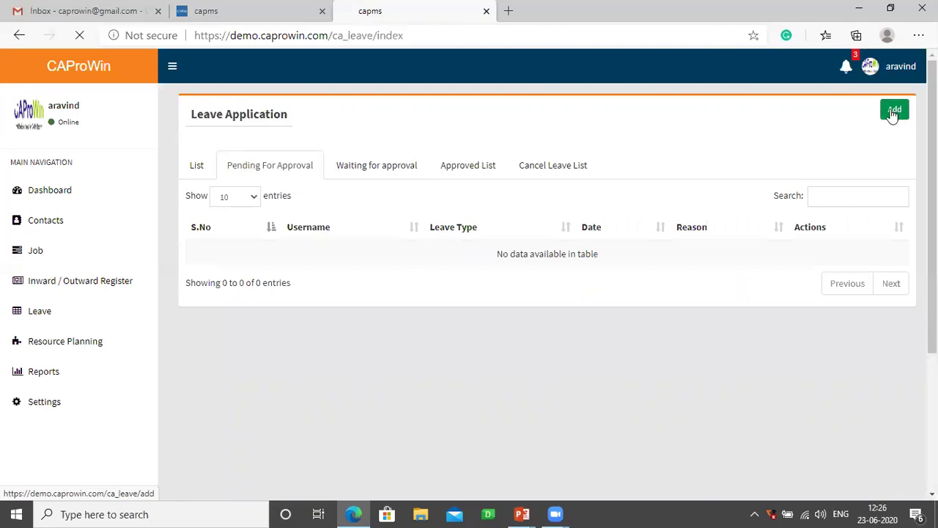
- Create a Full Day Leave application for 23/06/2020, send it to an approving user, and place the cursor in Comments
{"action": "left_click", "coordinate": [893, 111]}
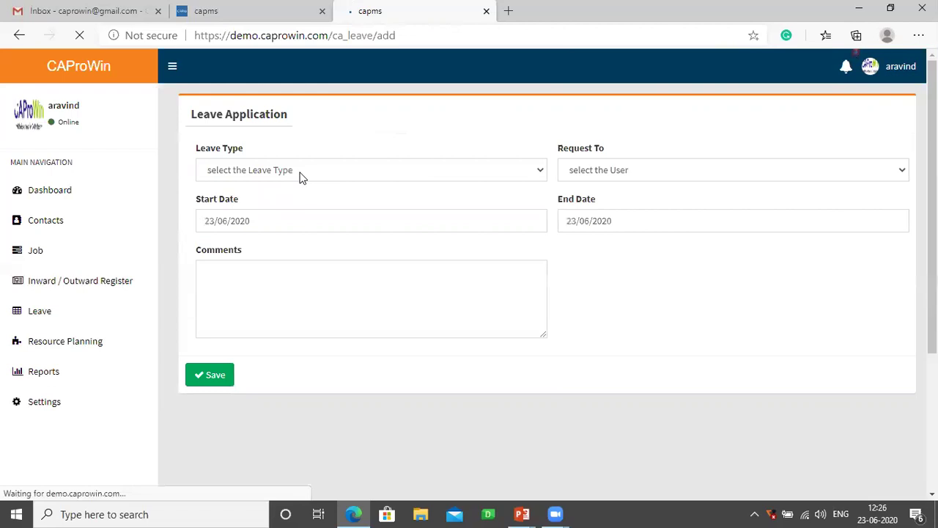
{"action": "left_click", "coordinate": [300, 176]}
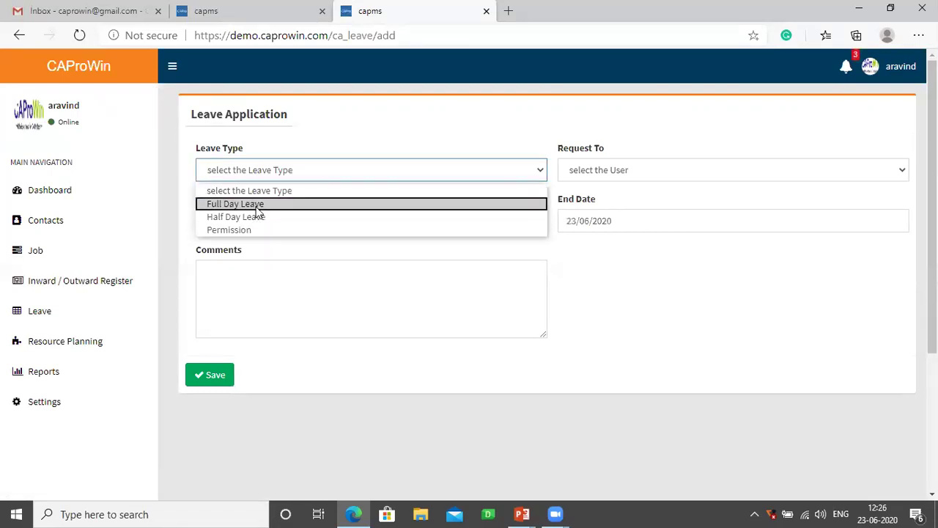
{"action": "left_click", "coordinate": [256, 205]}
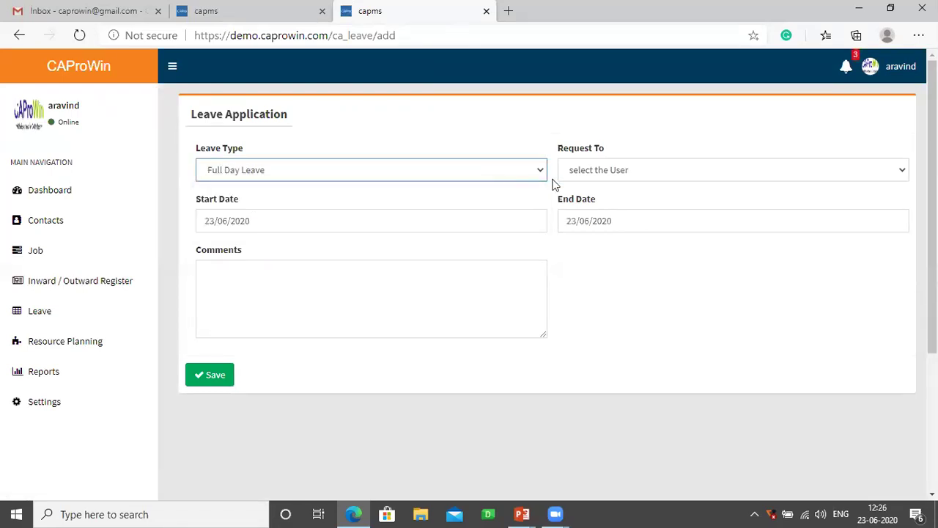
{"action": "left_click", "coordinate": [593, 176]}
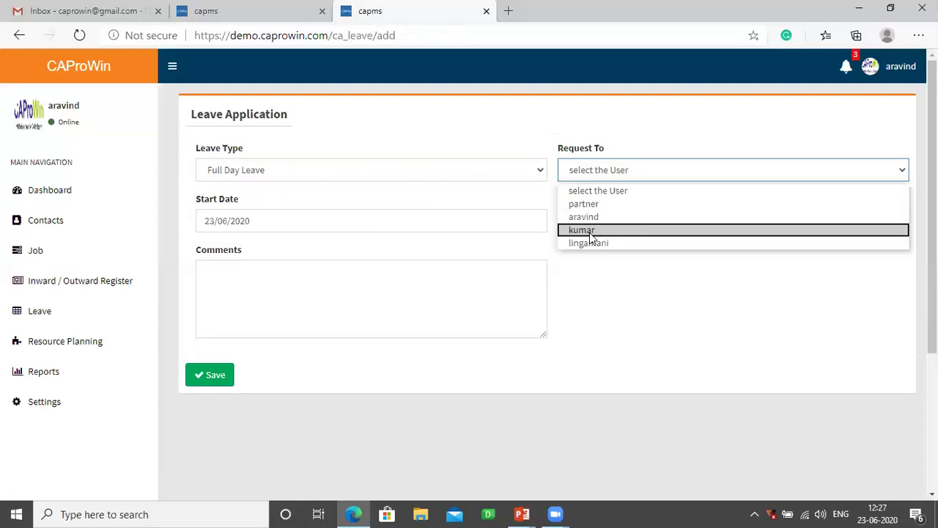
{"action": "left_click", "coordinate": [591, 233]}
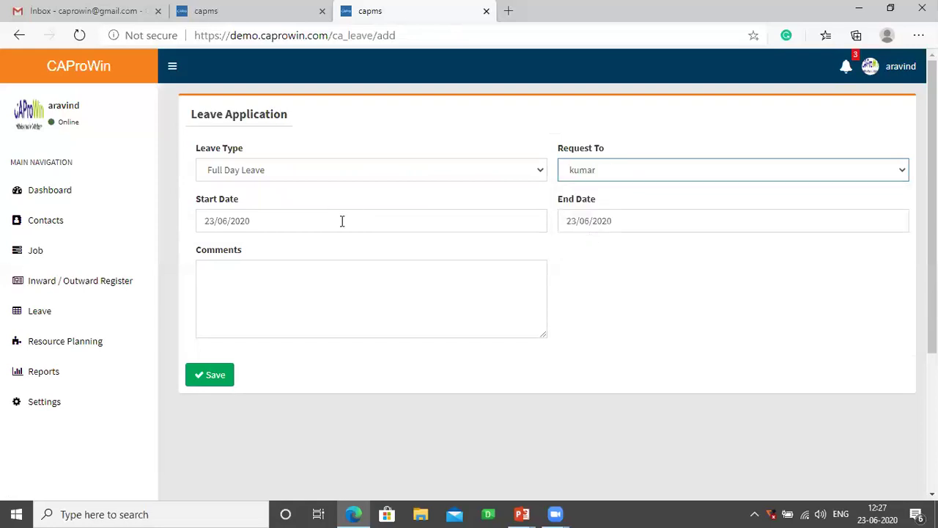
{"action": "left_click", "coordinate": [250, 284]}
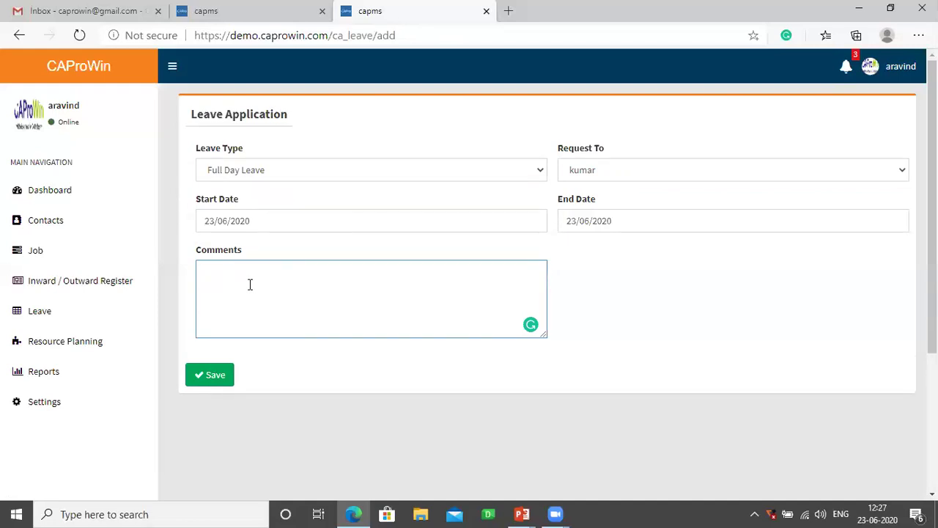
- Expand the Inward / Outward Register menu in the sidebar
{"action": "left_click", "coordinate": [76, 286]}
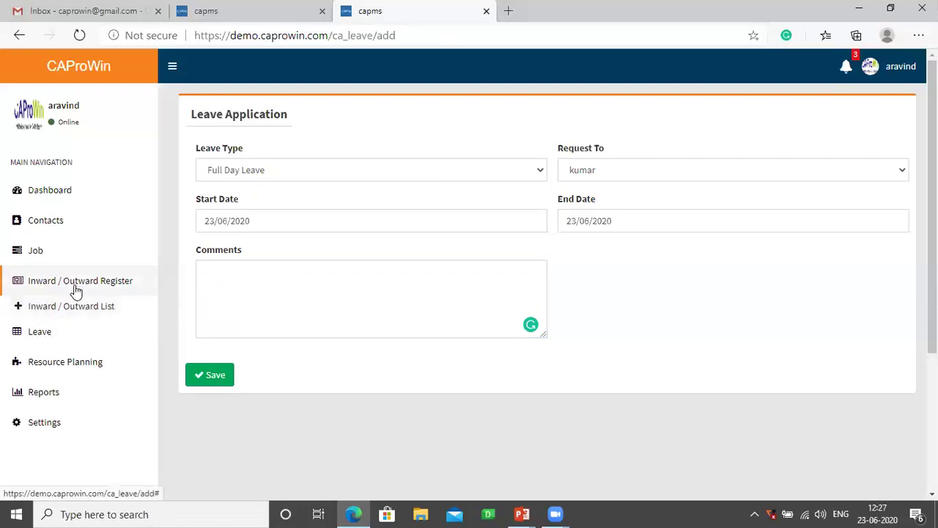
- Go to the Inward / Outward list and start a new Inward entry
{"action": "left_click", "coordinate": [81, 314]}
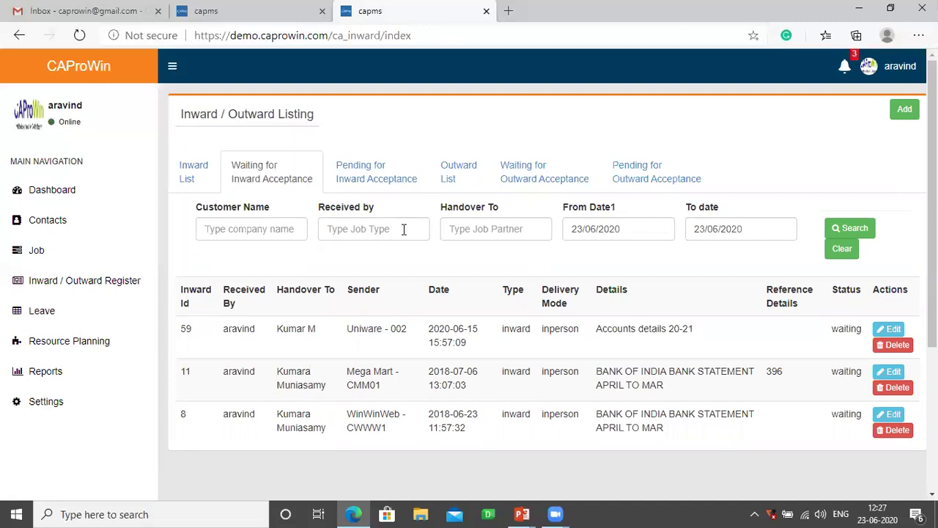
{"action": "left_click", "coordinate": [904, 110]}
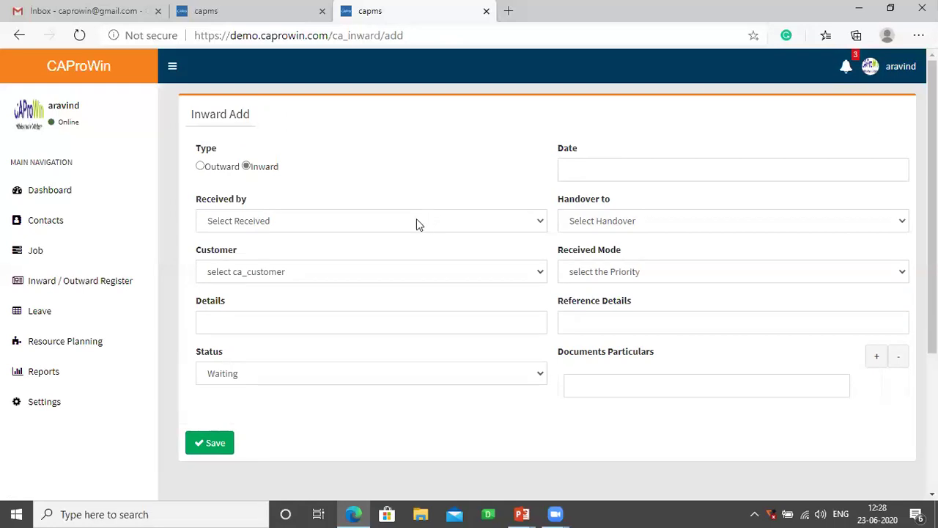
- Set Received by to Article and Handover to Kumar
{"action": "left_click", "coordinate": [417, 222]}
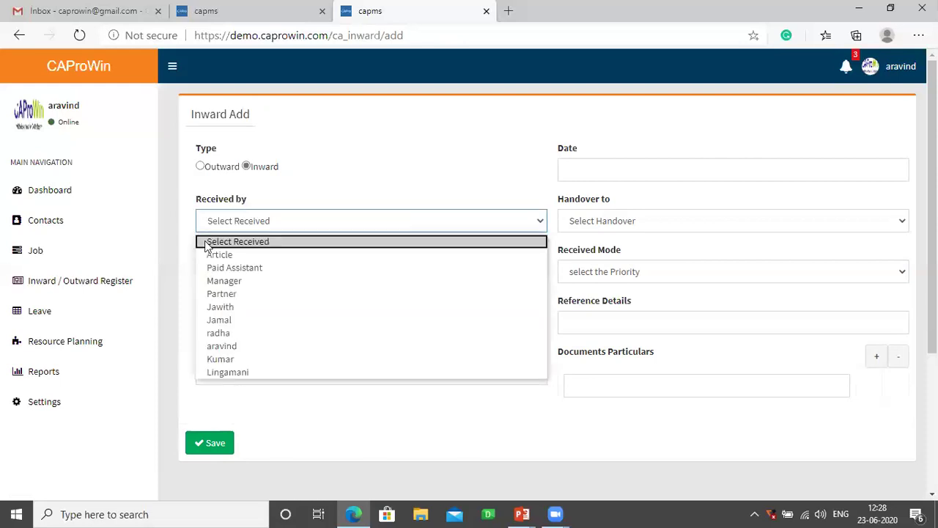
{"action": "left_click", "coordinate": [218, 255]}
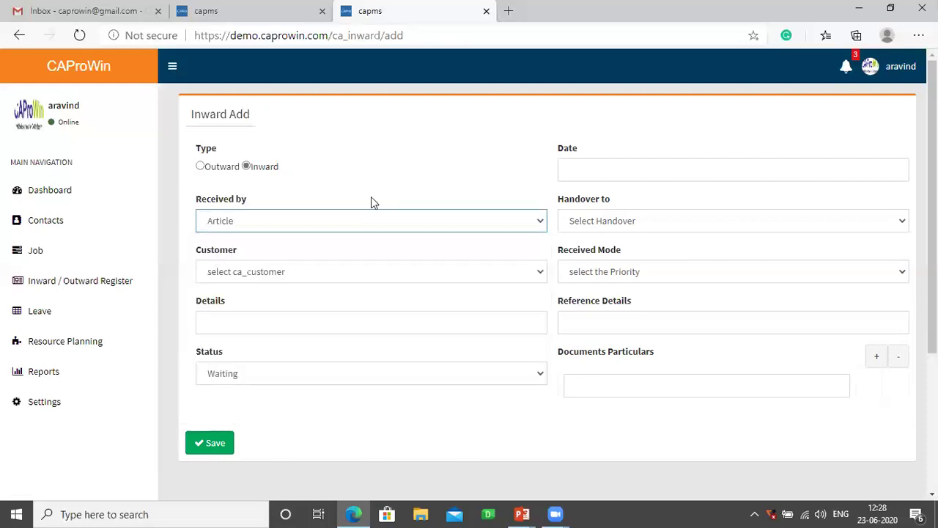
{"action": "left_click", "coordinate": [600, 222]}
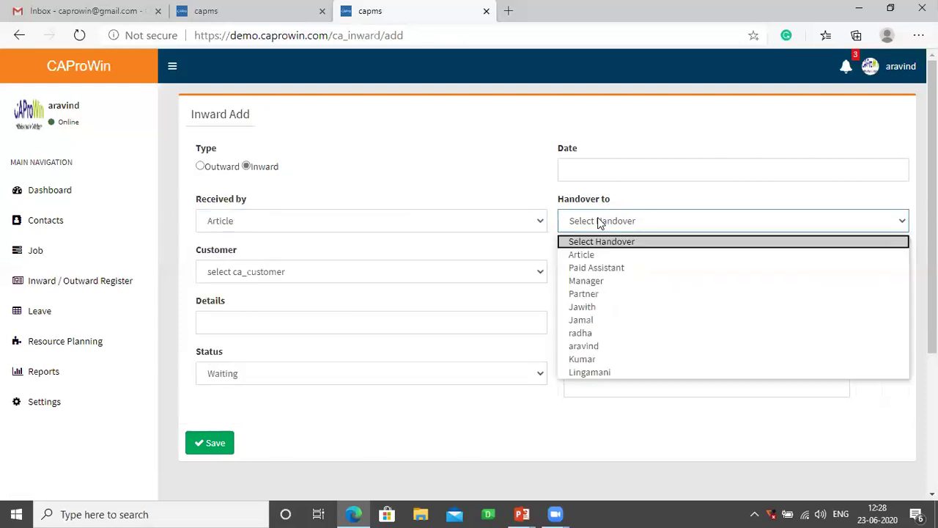
{"action": "left_click", "coordinate": [586, 359]}
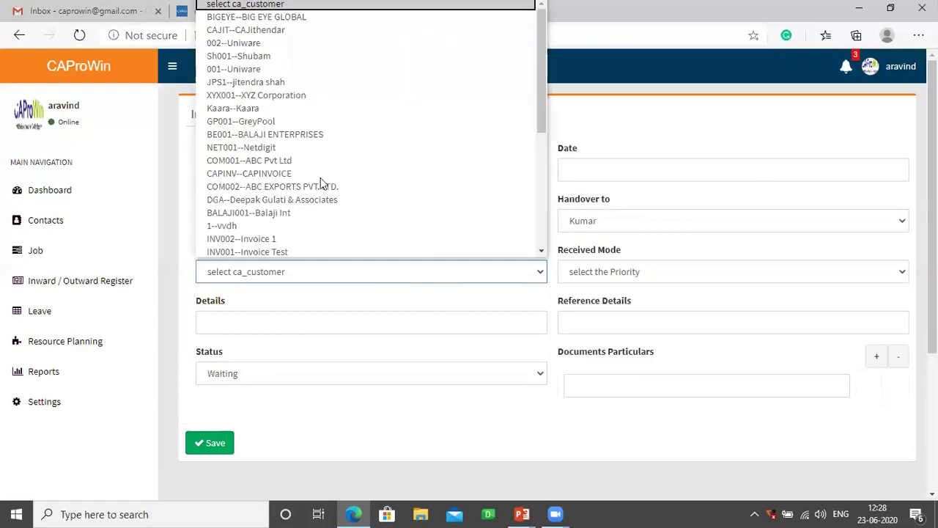
- Choose customer BALAJI ENTERPRISES, In Person mode, and details 'Accounts details 20-21'
{"action": "left_click", "coordinate": [297, 133]}
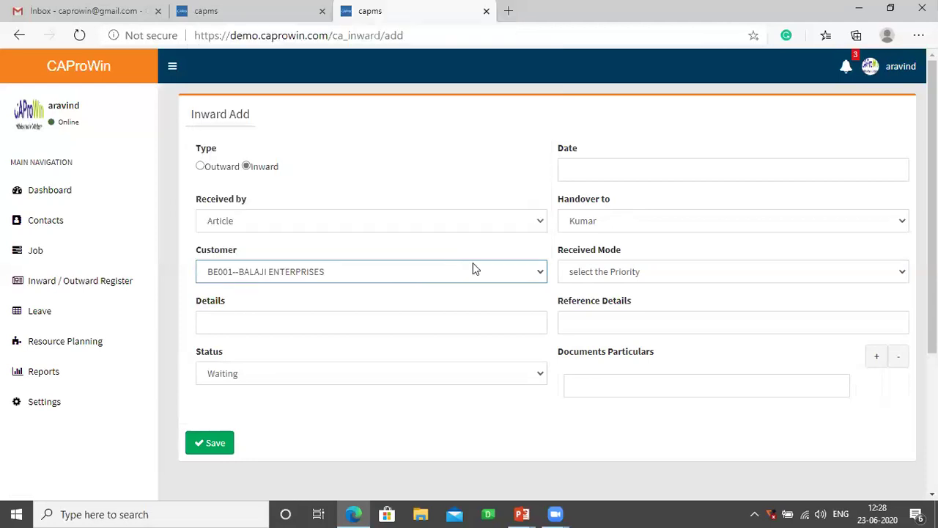
{"action": "left_click", "coordinate": [577, 274]}
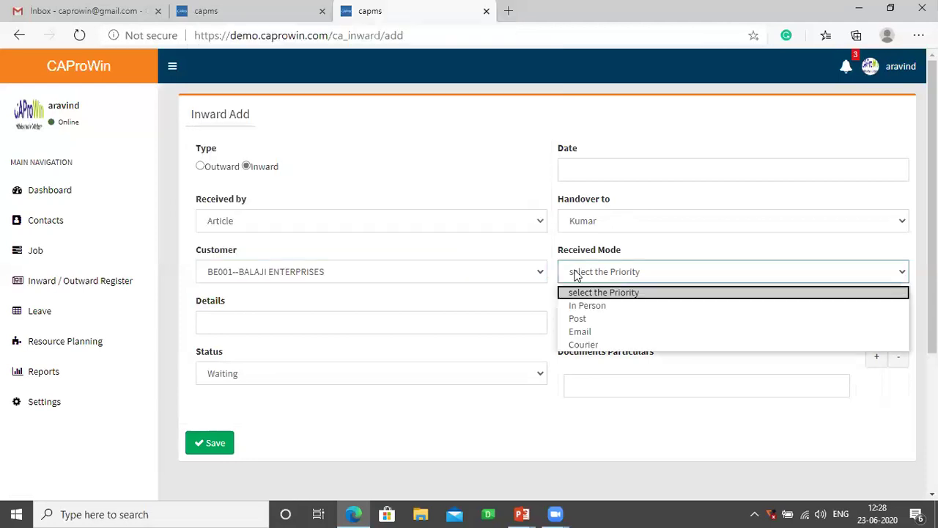
{"action": "left_click", "coordinate": [579, 308]}
{"action": "left_click", "coordinate": [401, 319]}
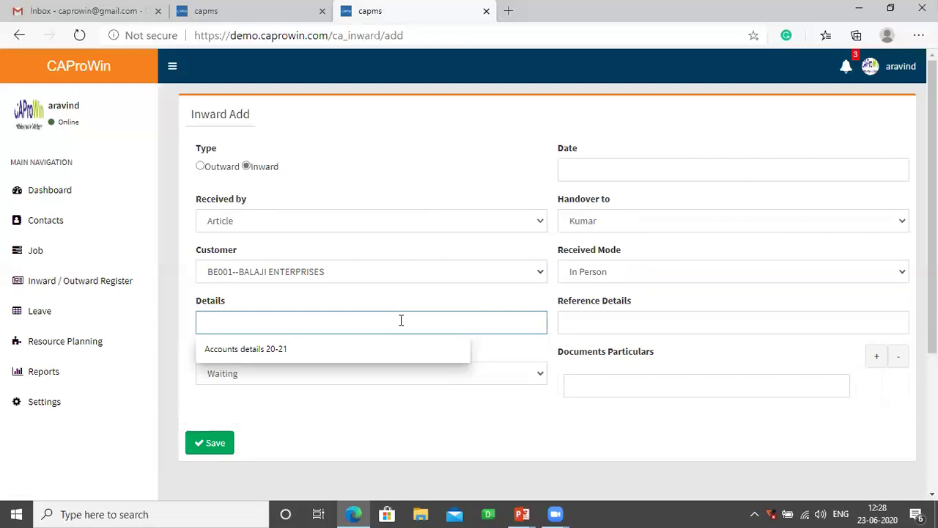
{"action": "left_click", "coordinate": [317, 349]}
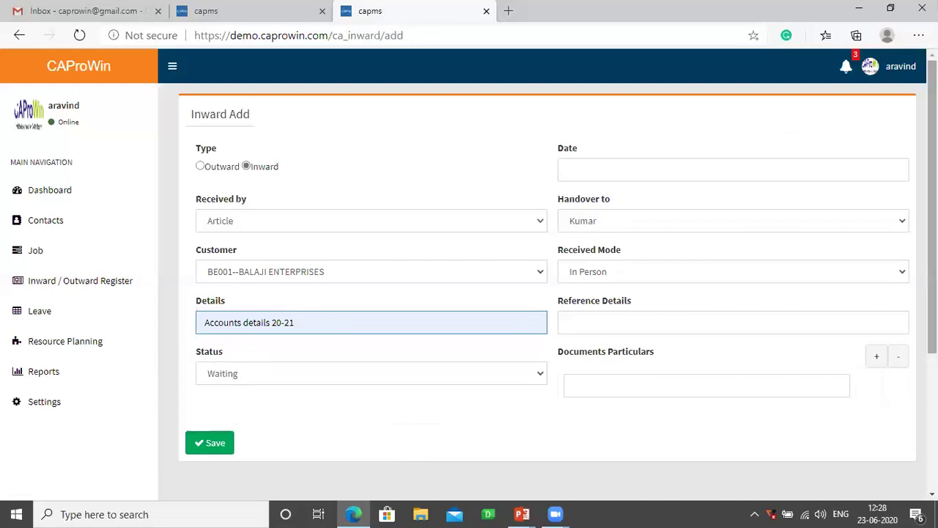
{"action": "left_click", "coordinate": [899, 68]}
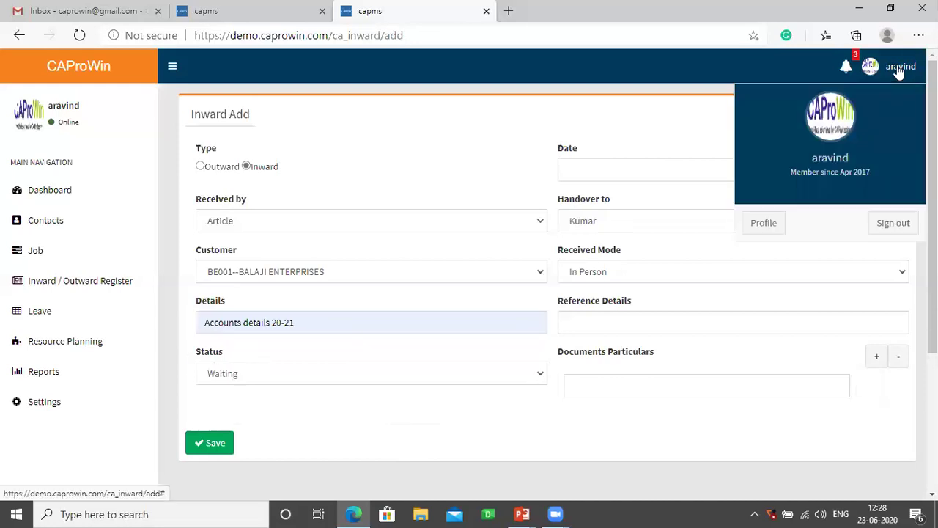
- Sign out, then sign back in with the saved administrator username and its password
{"action": "left_click", "coordinate": [887, 220]}
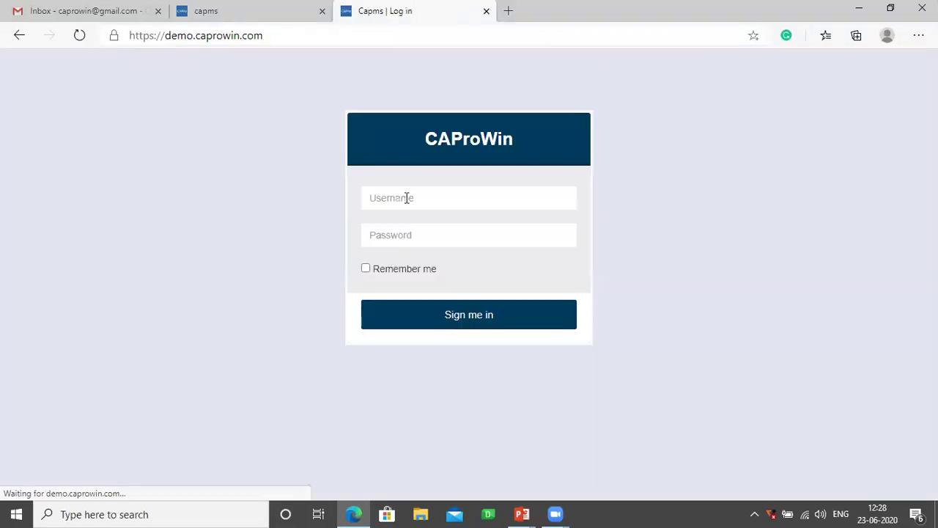
{"action": "left_click", "coordinate": [407, 198]}
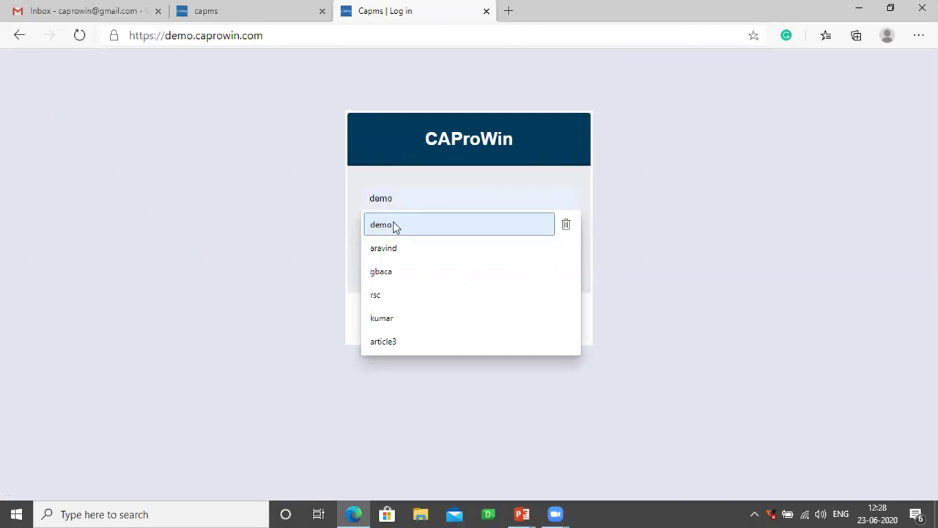
{"action": "left_click", "coordinate": [393, 224]}
{"action": "left_click", "coordinate": [400, 234]}
{"action": "type", "text": "demo12345"}
{"action": "key", "text": "Return"}
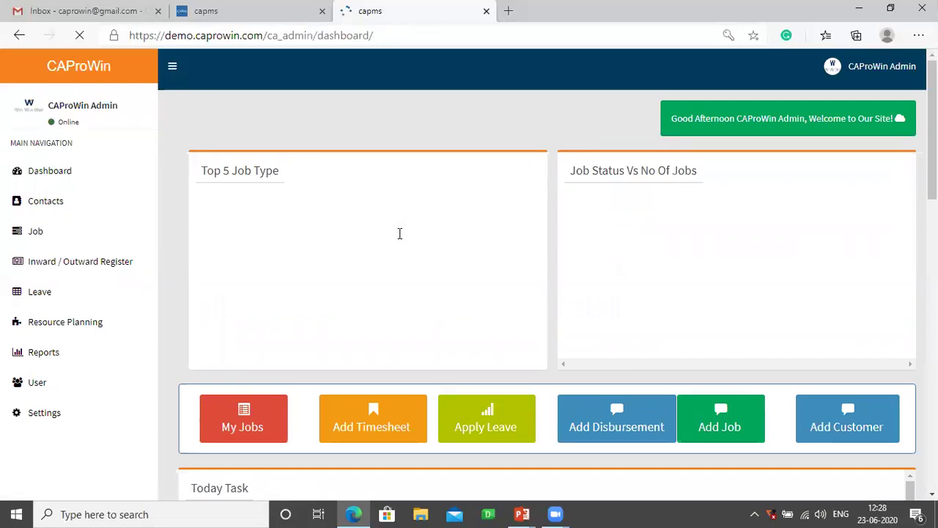
- Open Reports > Employee > Timesheet Details for 01/06/2020 to 23/06/2020
{"action": "left_click", "coordinate": [59, 358]}
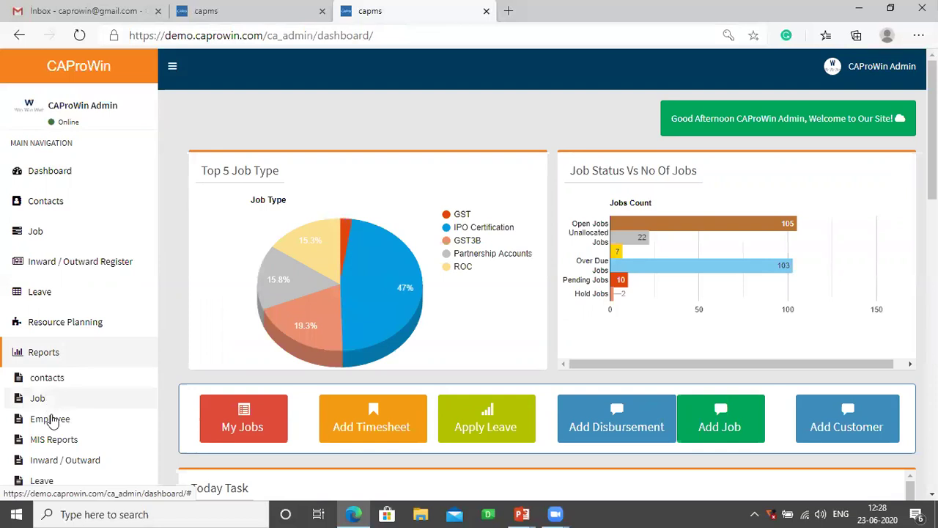
{"action": "left_click", "coordinate": [49, 419]}
{"action": "scroll", "coordinate": [51, 417], "scroll_direction": "down", "scroll_amount": 2}
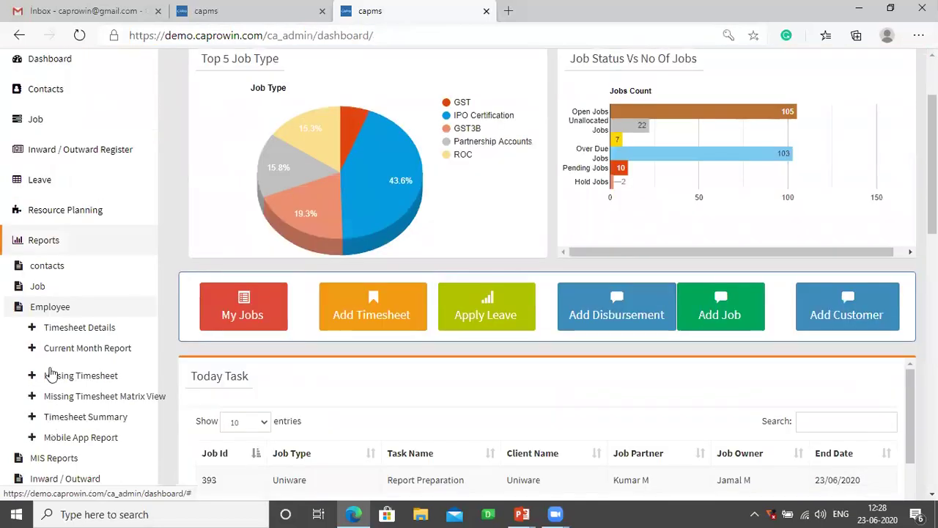
{"action": "left_click", "coordinate": [96, 331]}
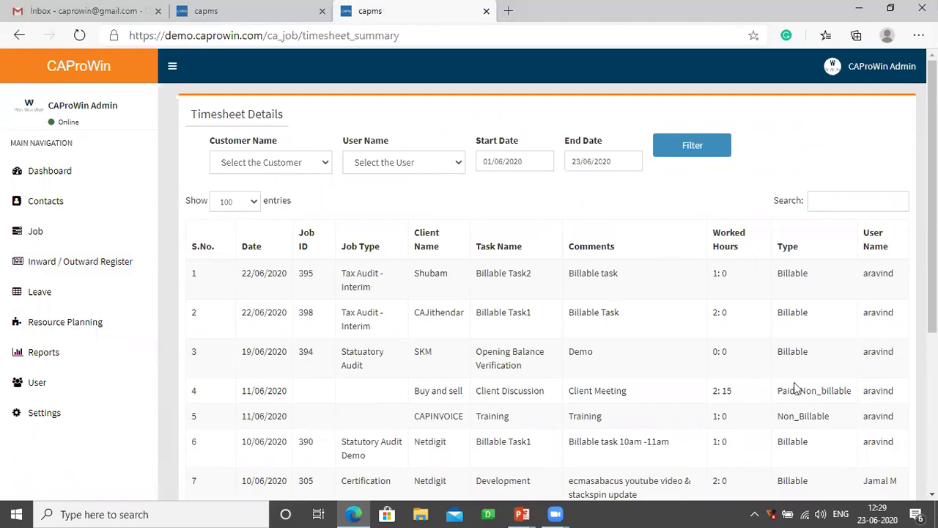
- Inspect the Non_Billable and Paid_Non_billable types across all 11 entries, then re-expand Reports > Employee
{"action": "double_click", "coordinate": [780, 416]}
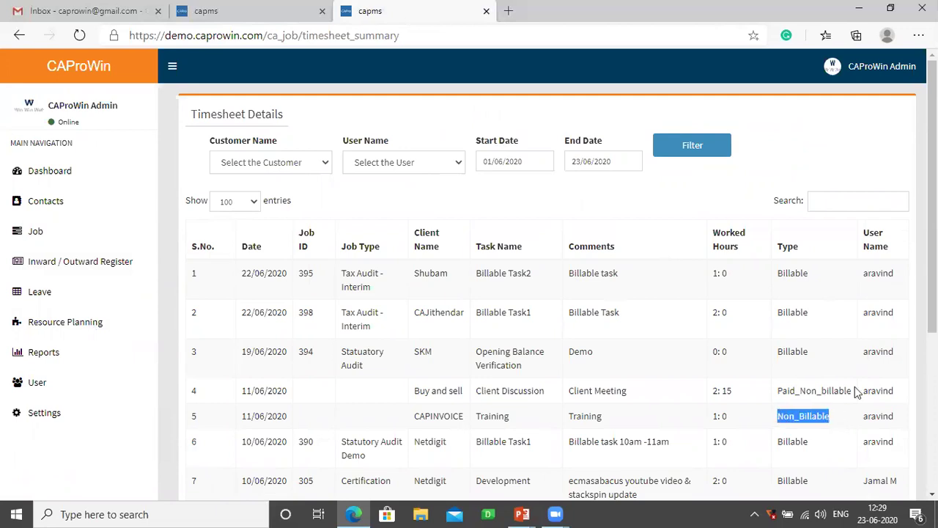
{"action": "left_click_drag", "start_coordinate": [851, 391], "coordinate": [771, 402]}
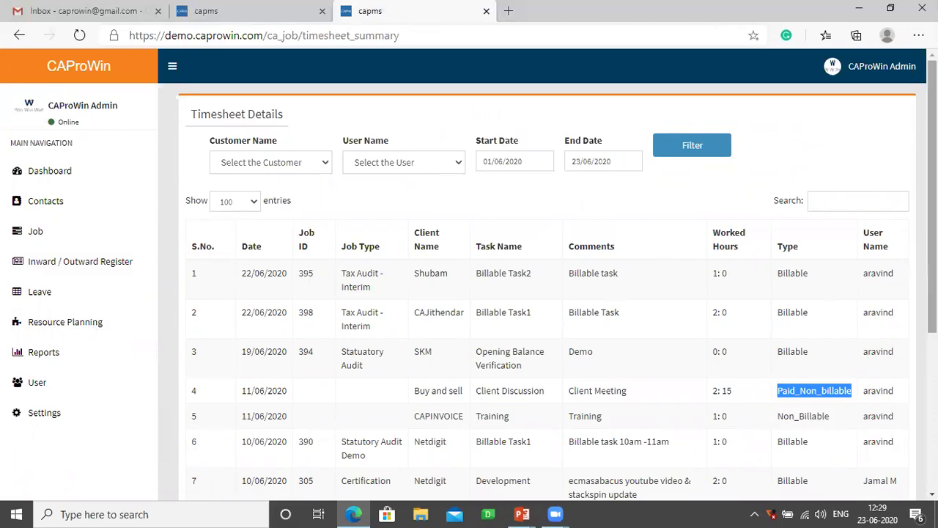
{"action": "scroll", "coordinate": [933, 220], "scroll_direction": "down", "scroll_amount": 4}
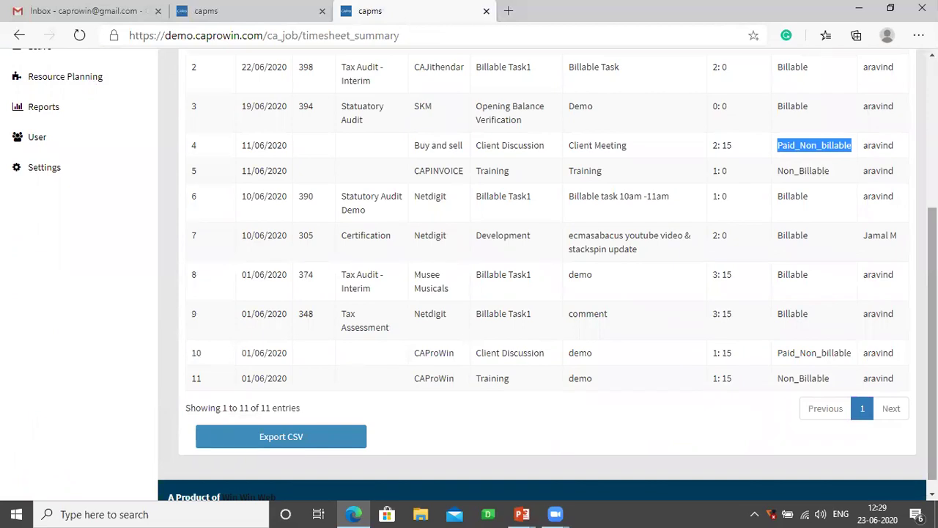
{"action": "scroll", "coordinate": [542, 264], "scroll_direction": "up", "scroll_amount": 3}
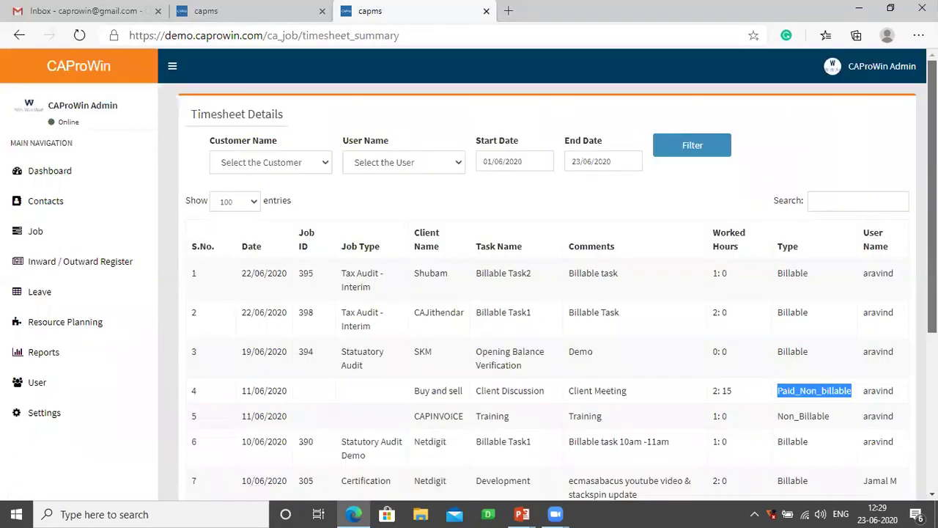
{"action": "left_click", "coordinate": [44, 352]}
{"action": "scroll", "coordinate": [51, 345], "scroll_direction": "down", "scroll_amount": 2}
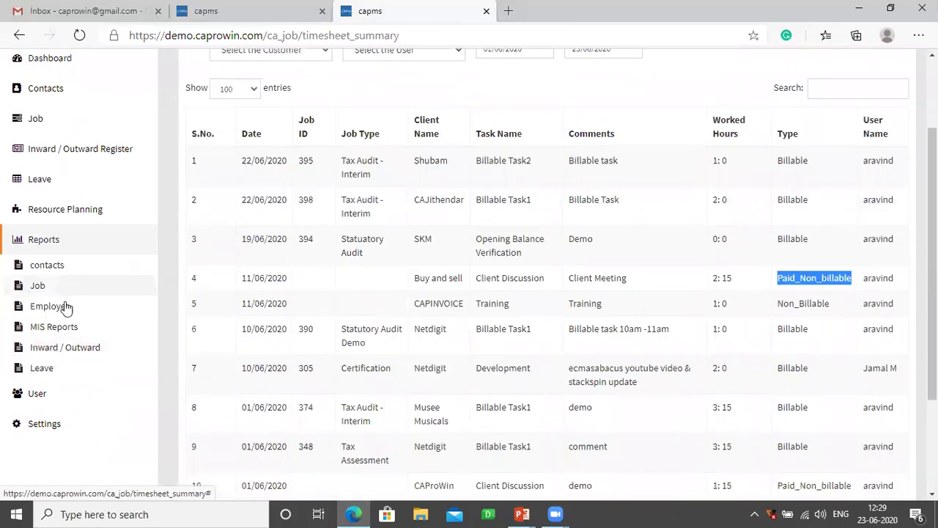
{"action": "left_click", "coordinate": [64, 307]}
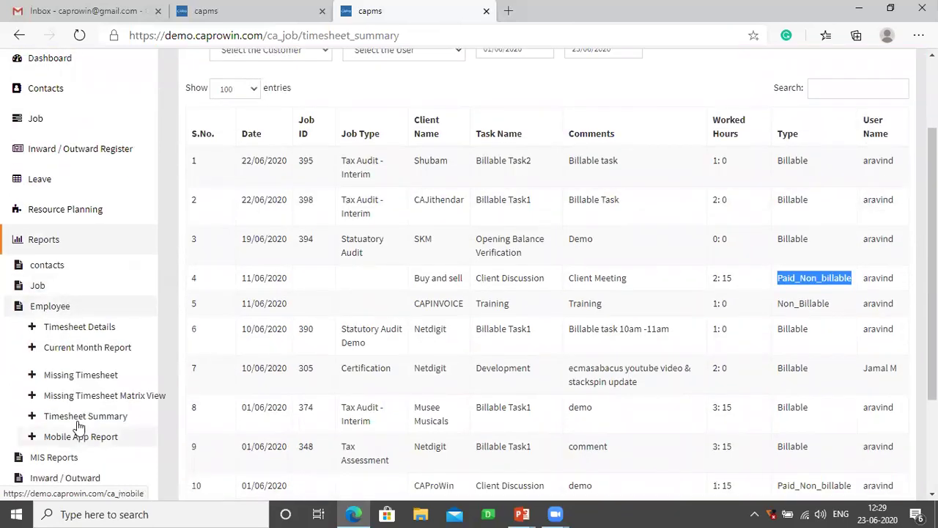
- Run the Timesheet Summary with From Date 01-05-2020
{"action": "left_click", "coordinate": [78, 423]}
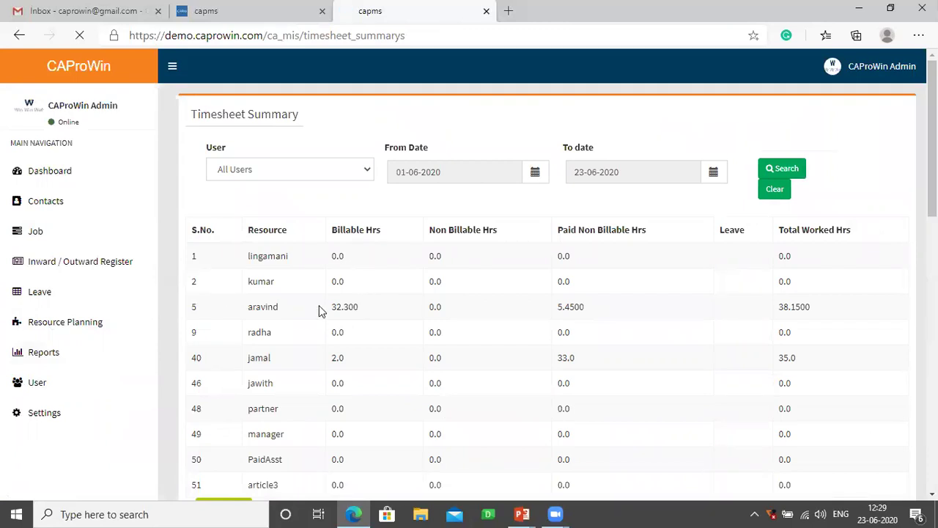
{"action": "left_click", "coordinate": [518, 182]}
{"action": "left_click", "coordinate": [395, 202]}
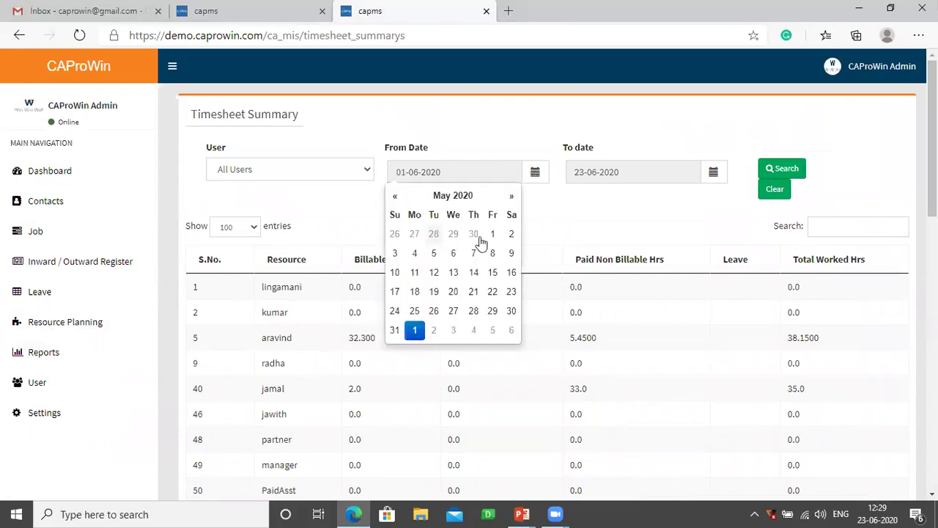
{"action": "left_click", "coordinate": [862, 151]}
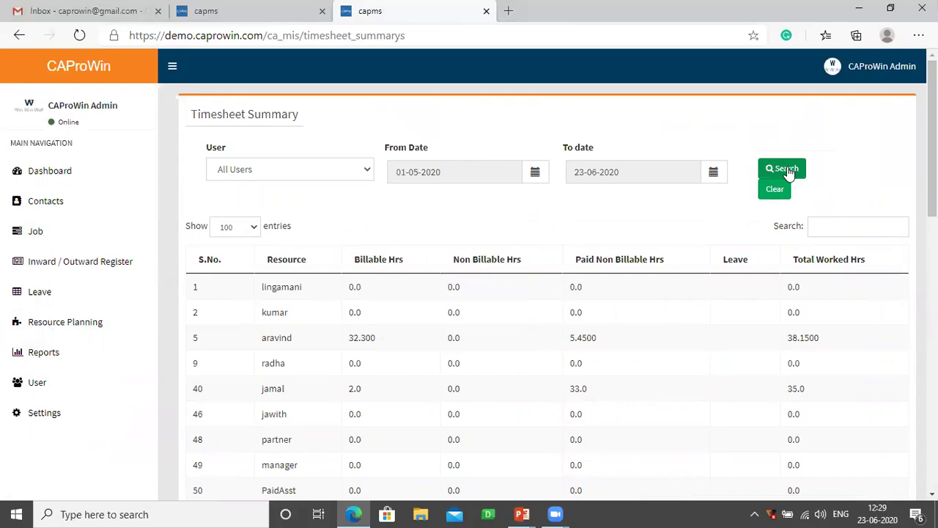
{"action": "left_click", "coordinate": [784, 170]}
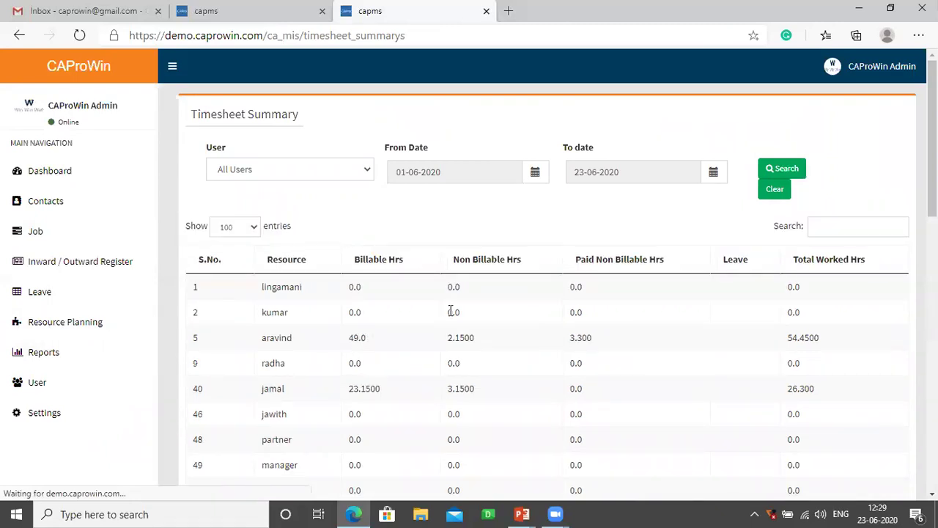
- Highlight aravind's non-billable, paid non-billable and 54.4500 total hours, then expand Reports > MIS Reports
{"action": "double_click", "coordinate": [448, 338]}
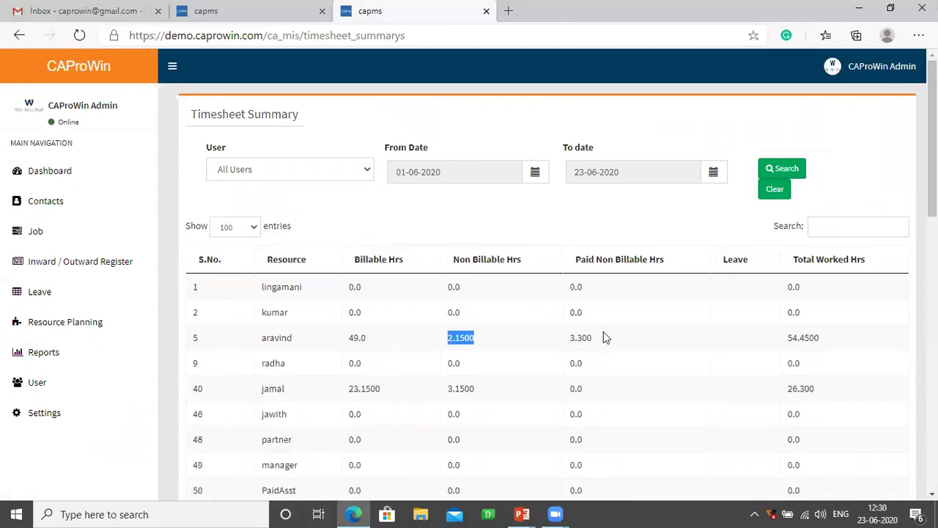
{"action": "double_click", "coordinate": [576, 337]}
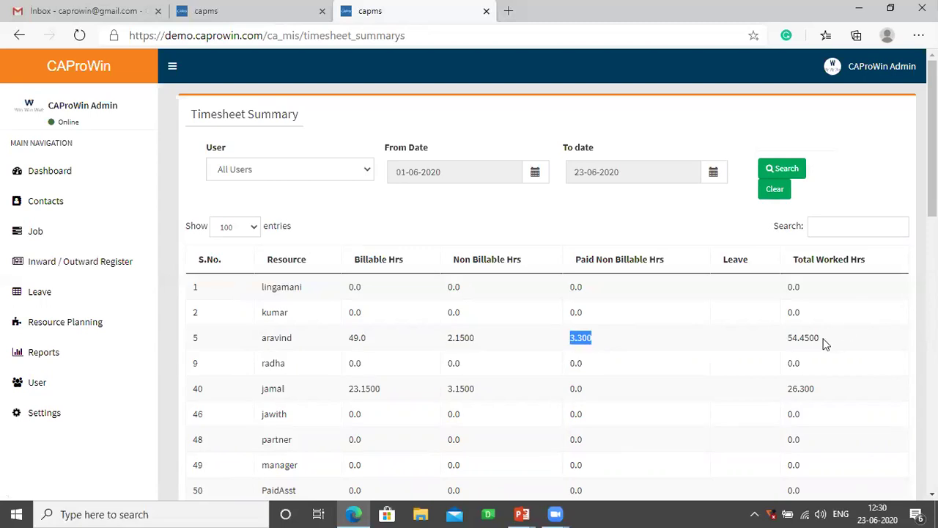
{"action": "double_click", "coordinate": [786, 338]}
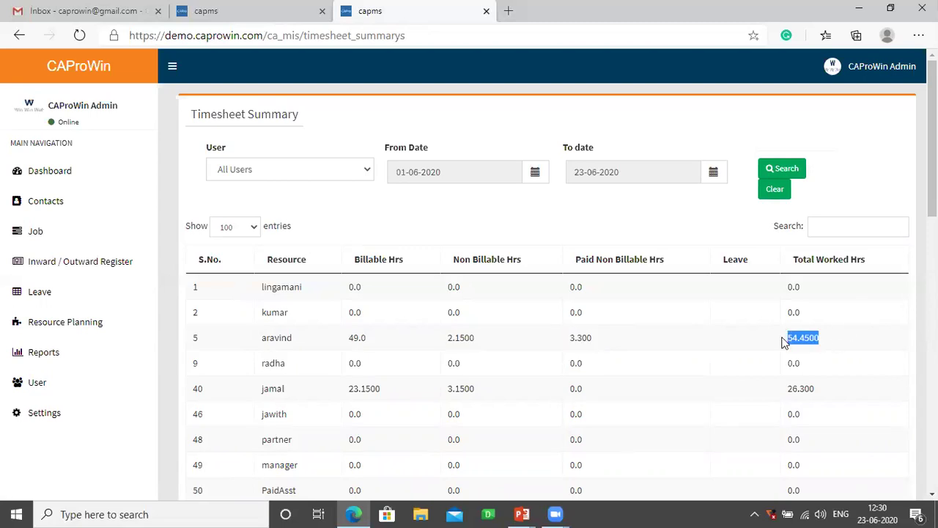
{"action": "left_click", "coordinate": [741, 340]}
{"action": "left_click", "coordinate": [58, 355]}
{"action": "scroll", "coordinate": [60, 358], "scroll_direction": "down", "scroll_amount": 1}
{"action": "scroll", "coordinate": [59, 358], "scroll_direction": "down", "scroll_amount": 2}
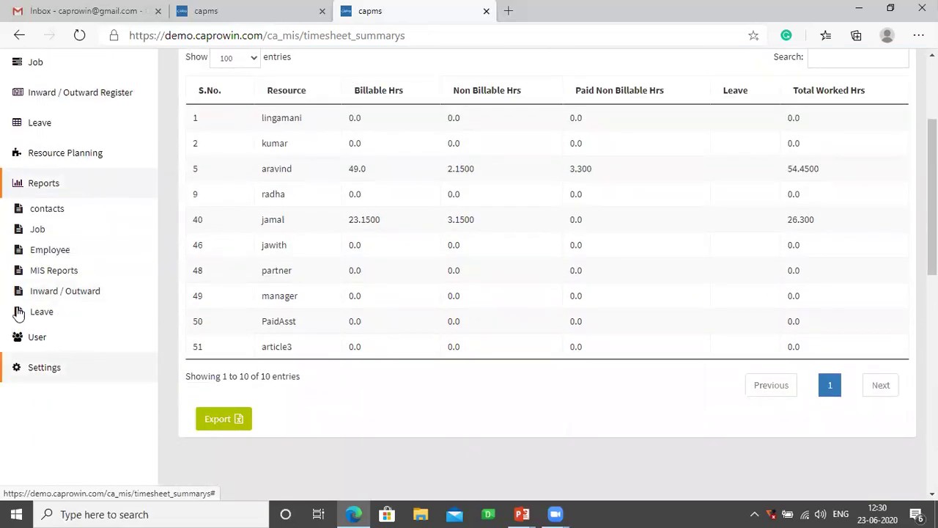
{"action": "left_click", "coordinate": [69, 273]}
- Open the Job Profitability Analysis of open jobs and inspect job 400's allocated hours
{"action": "left_click", "coordinate": [82, 292]}
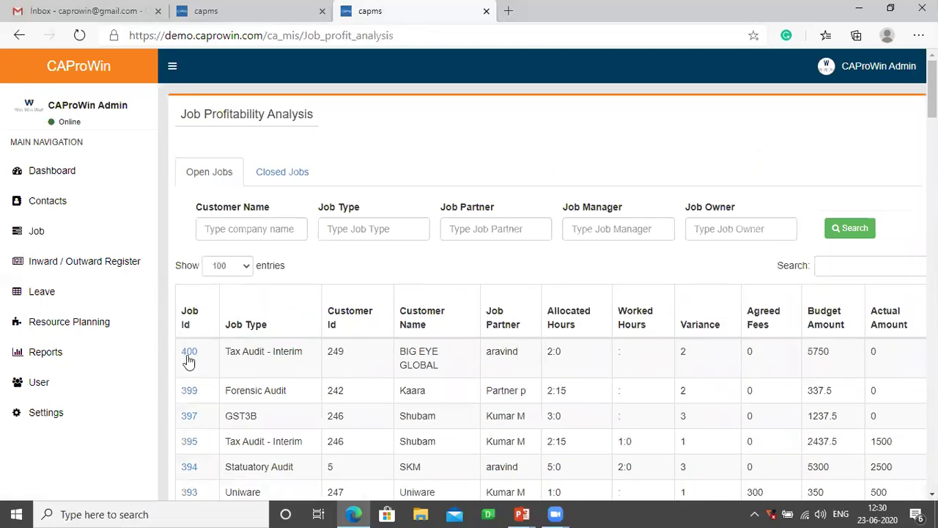
{"action": "double_click", "coordinate": [553, 352]}
{"action": "left_click", "coordinate": [676, 356]}
{"action": "left_click", "coordinate": [701, 352]}
- Check BIG EYE GLOBAL's Budget vs Actual figure of 5750, then re-expand Reports > MIS Reports
{"action": "scroll", "coordinate": [700, 352], "scroll_direction": "right", "scroll_amount": 3}
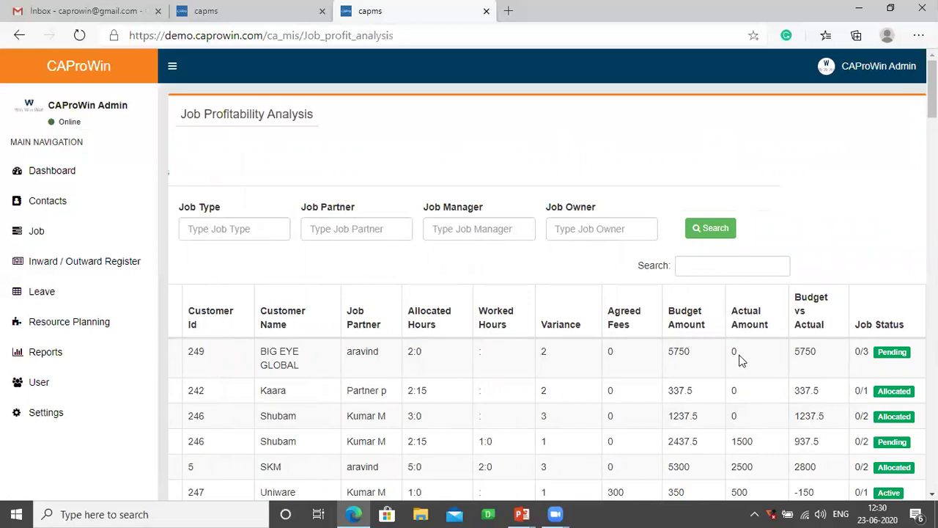
{"action": "double_click", "coordinate": [732, 354]}
{"action": "left_click_drag", "start_coordinate": [814, 354], "coordinate": [796, 352]}
{"action": "double_click", "coordinate": [797, 351]}
{"action": "left_click", "coordinate": [62, 354]}
{"action": "scroll", "coordinate": [62, 355], "scroll_direction": "down", "scroll_amount": 2}
{"action": "left_click", "coordinate": [58, 272]}
- Open the Customer Wise Job Report, scan Netdigit's jobs, and open job 390's per-user breakdown
{"action": "left_click", "coordinate": [89, 333]}
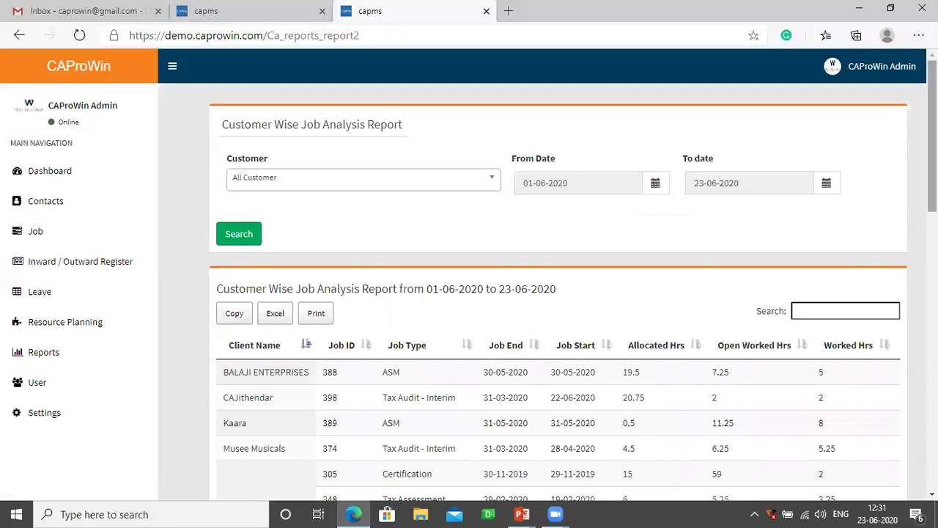
{"action": "scroll", "coordinate": [932, 146], "scroll_direction": "down", "scroll_amount": 3}
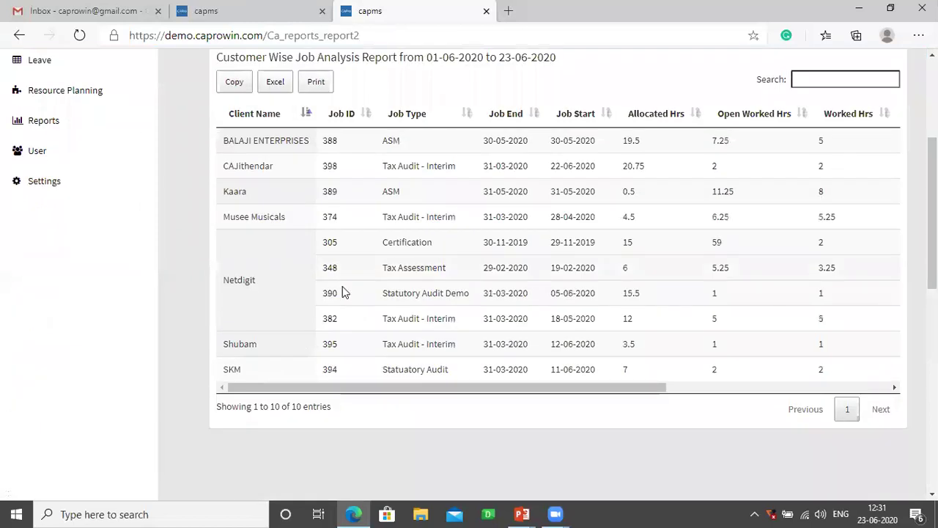
{"action": "left_click", "coordinate": [269, 262]}
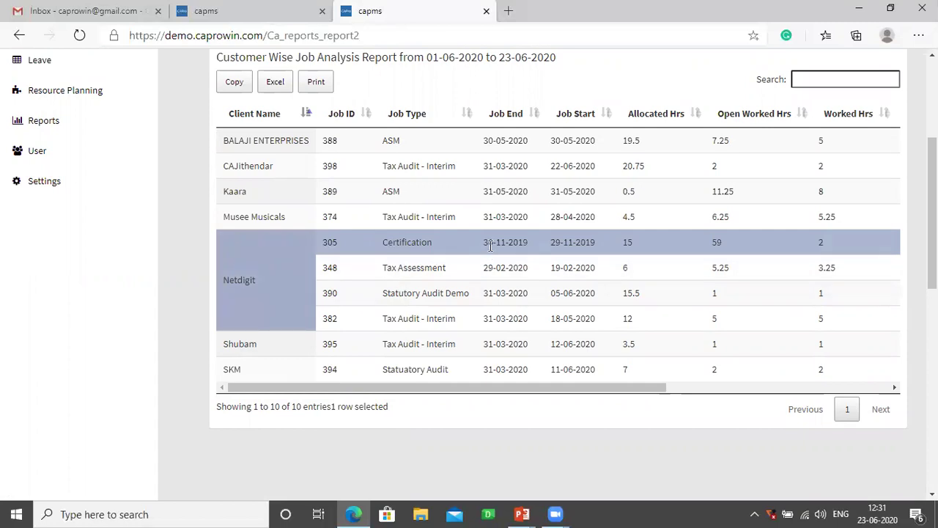
{"action": "scroll", "coordinate": [490, 244], "scroll_direction": "right", "scroll_amount": 5}
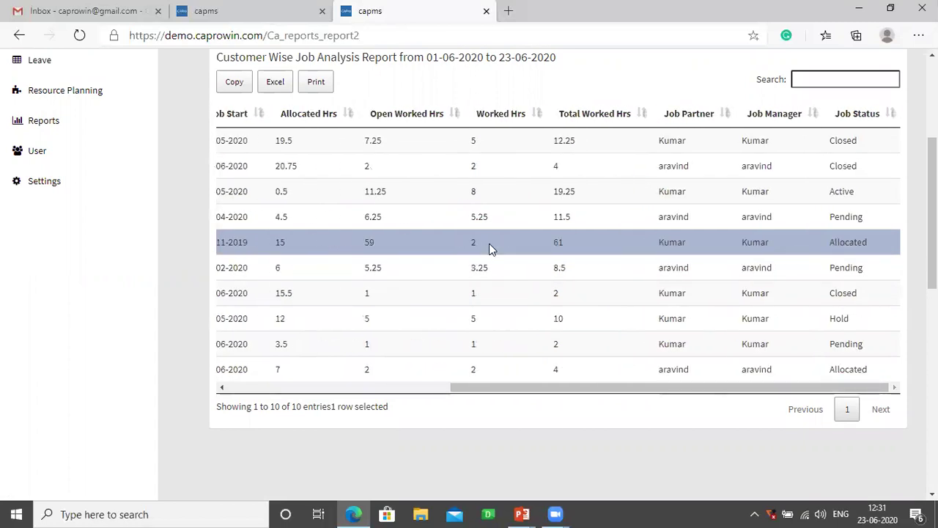
{"action": "scroll", "coordinate": [489, 244], "scroll_direction": "left", "scroll_amount": 5}
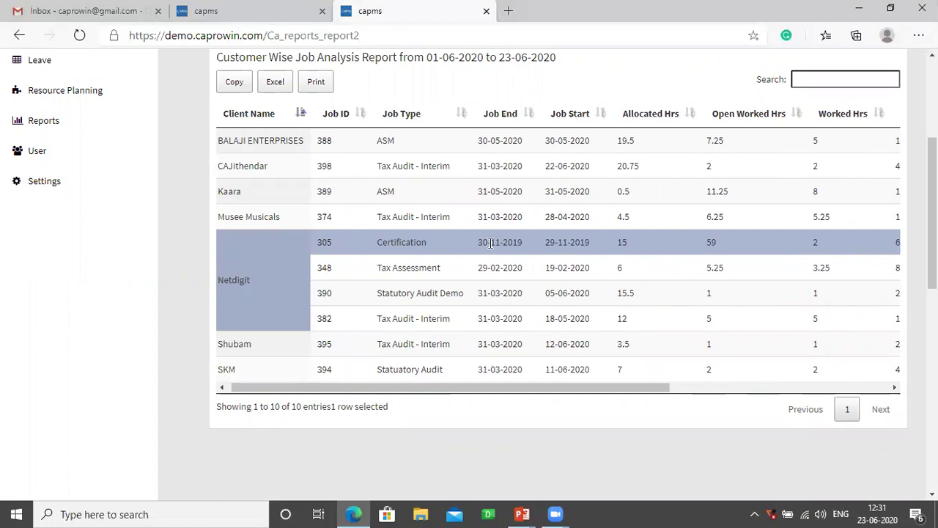
{"action": "left_click", "coordinate": [325, 293]}
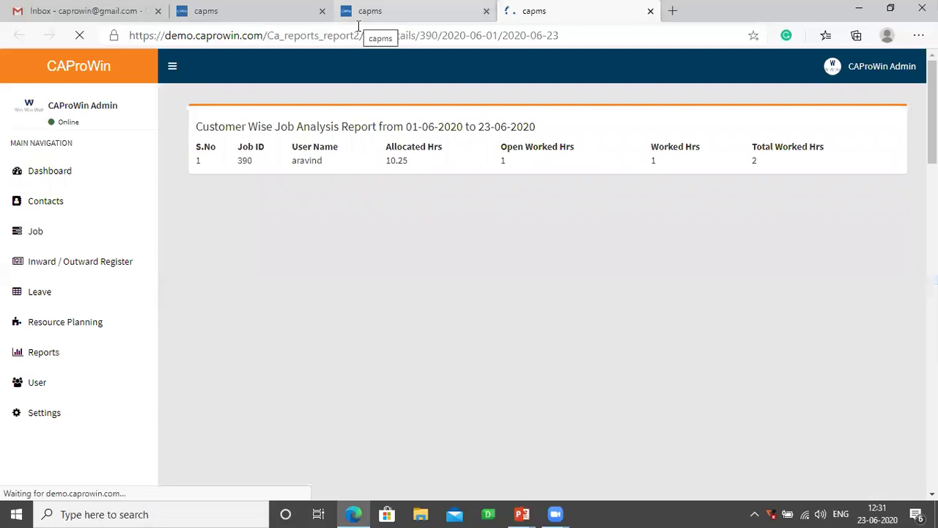
- Open the Employee Wise Job Analysis Report and scroll through aravind's job rows
{"action": "left_click", "coordinate": [360, 13]}
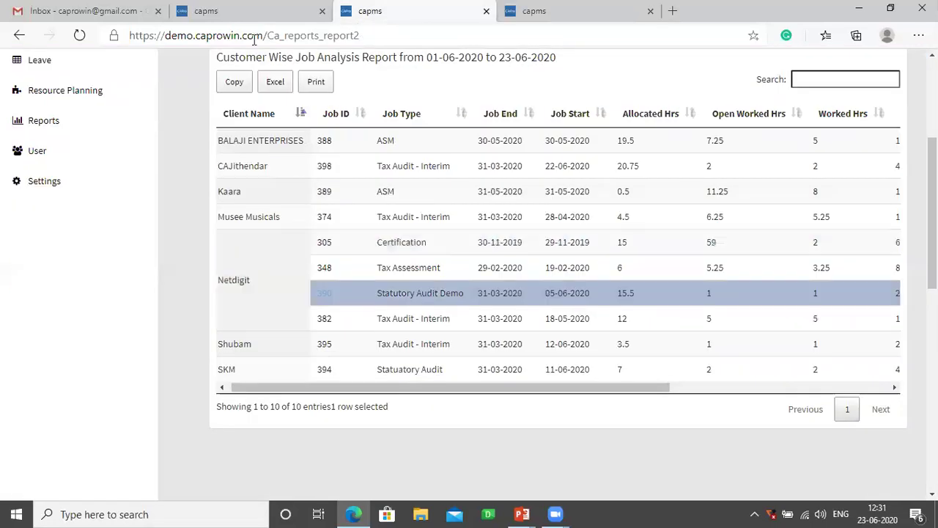
{"action": "left_click", "coordinate": [47, 123]}
{"action": "left_click", "coordinate": [57, 211]}
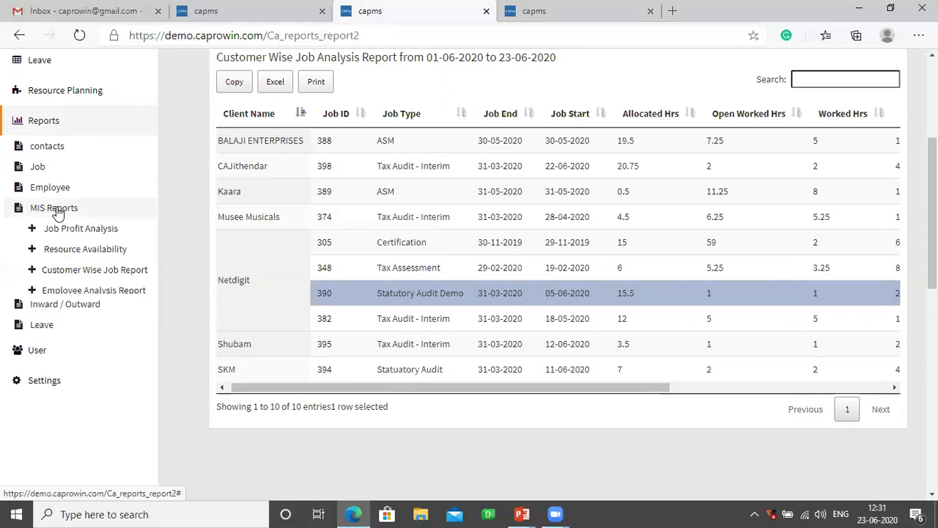
{"action": "left_click", "coordinate": [74, 294]}
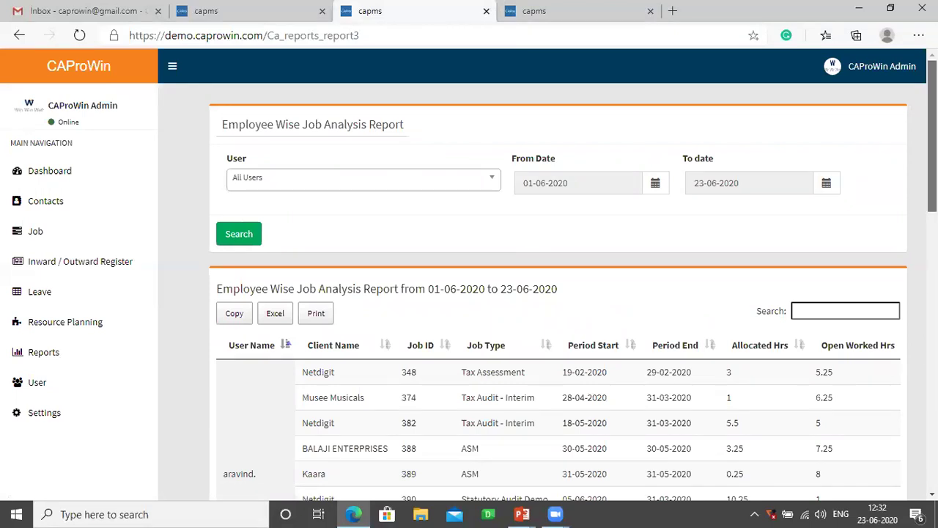
{"action": "scroll", "coordinate": [475, 270], "scroll_direction": "down", "scroll_amount": 2}
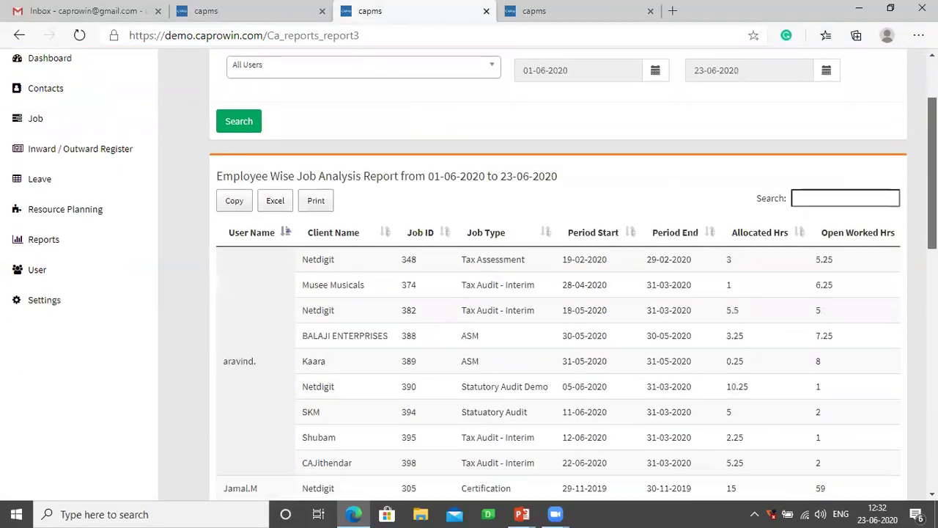
{"action": "left_click", "coordinate": [267, 319]}
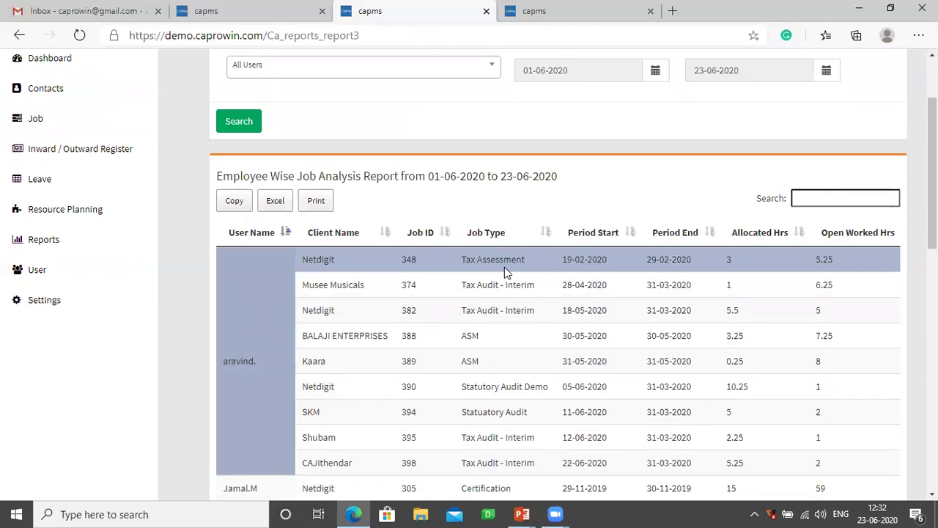
{"action": "scroll", "coordinate": [504, 267], "scroll_direction": "right", "scroll_amount": 6}
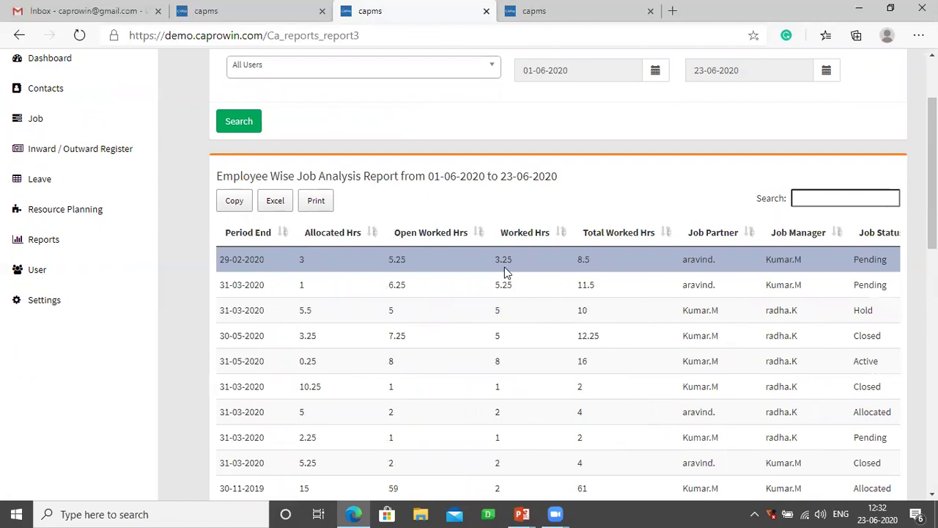
{"action": "scroll", "coordinate": [504, 269], "scroll_direction": "left", "scroll_amount": 6}
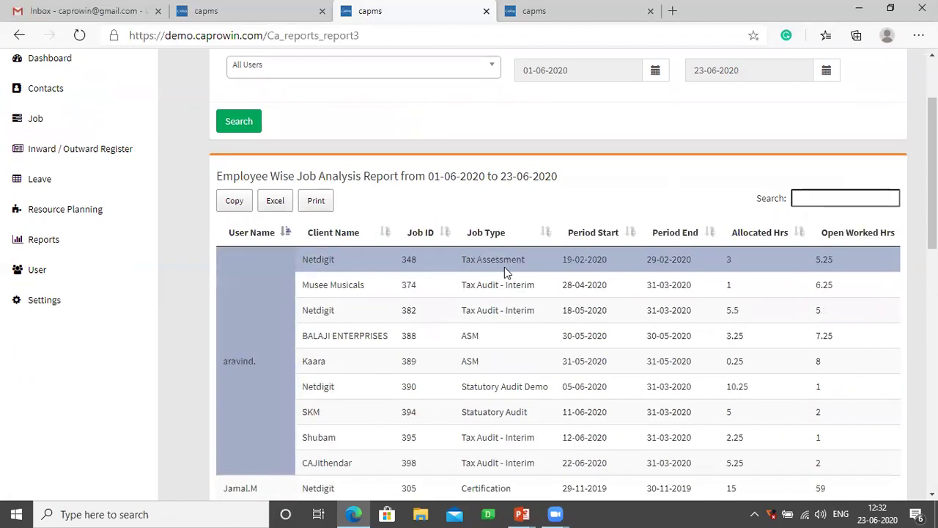
- Open the Leave attendance Time Sheet report for June-2020
{"action": "left_click", "coordinate": [44, 246]}
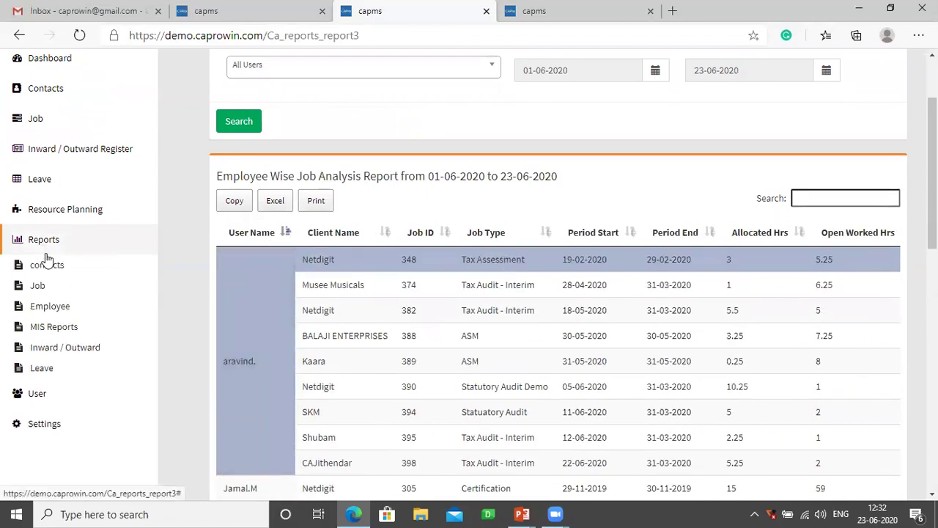
{"action": "left_click", "coordinate": [58, 345]}
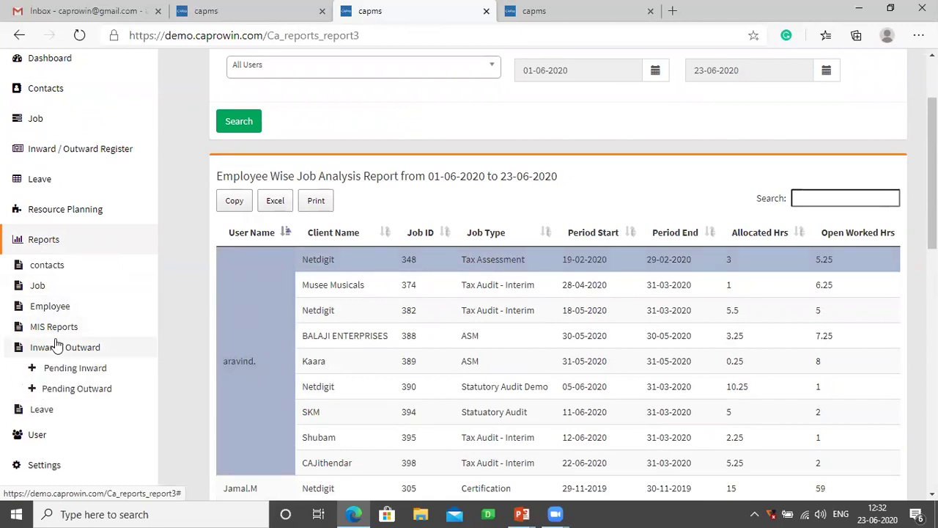
{"action": "left_click", "coordinate": [43, 411]}
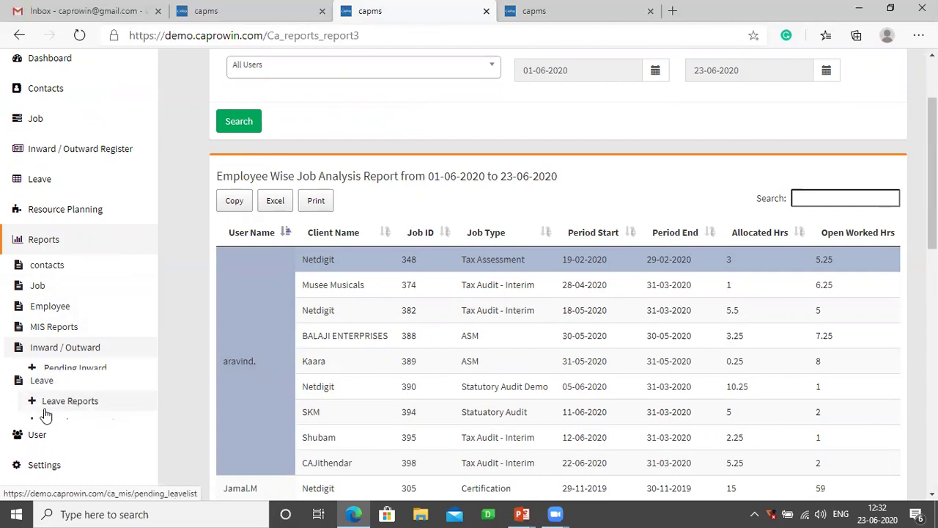
{"action": "left_click", "coordinate": [64, 412]}
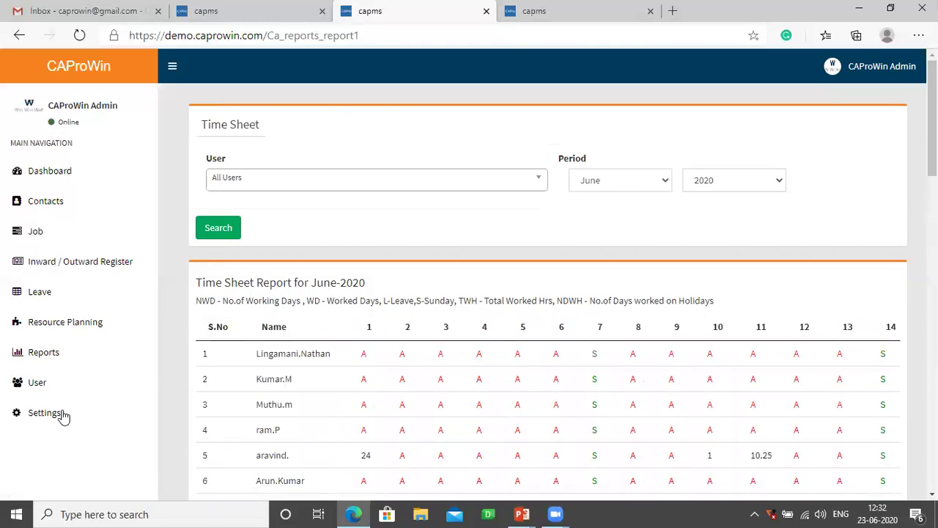
- Run the Time Sheet Report for April 2020
{"action": "left_click", "coordinate": [593, 184]}
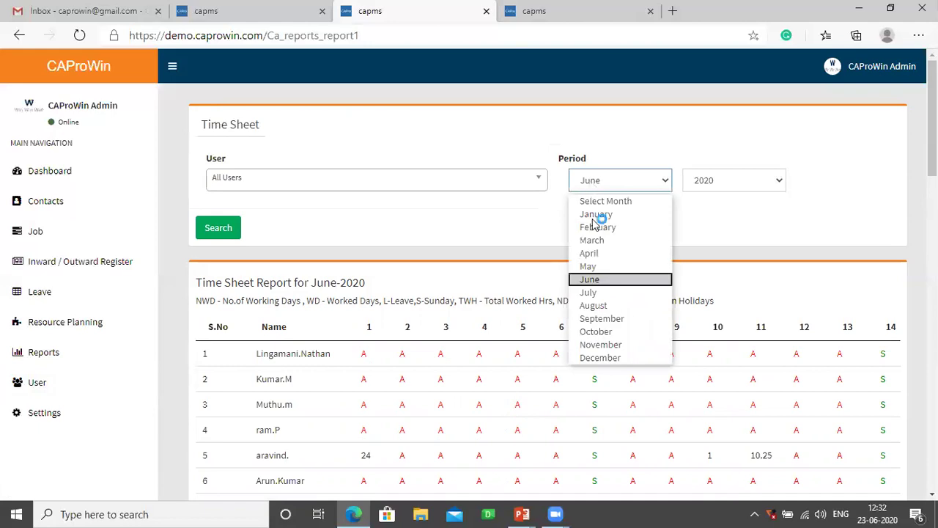
{"action": "left_click", "coordinate": [594, 253]}
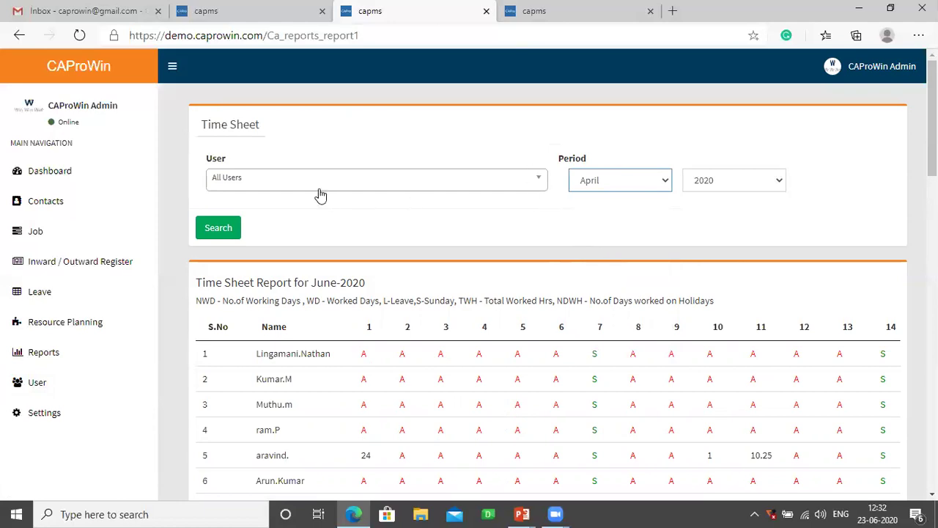
{"action": "left_click", "coordinate": [213, 232]}
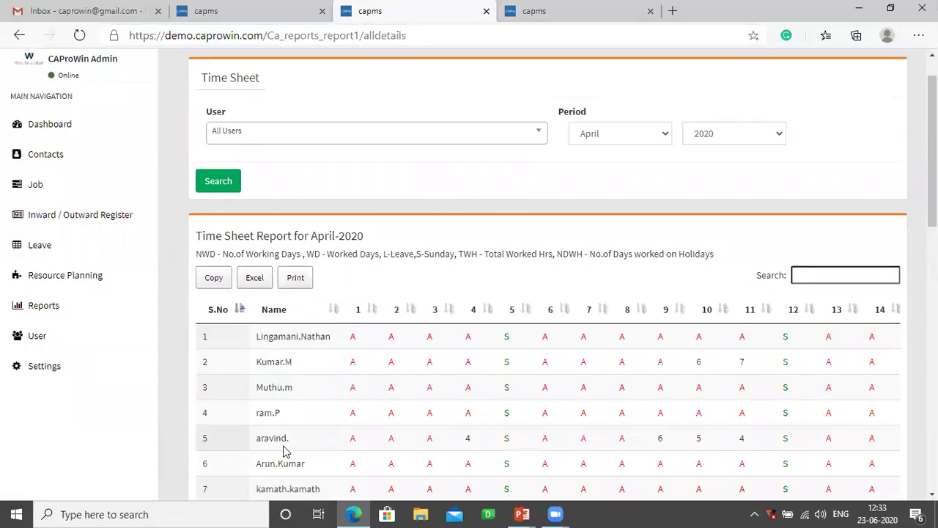
- Highlight the fifth employee's day-4 hours, 26 working days, 4 worked days, 0 leave and holiday-work totals
{"action": "left_click", "coordinate": [286, 449]}
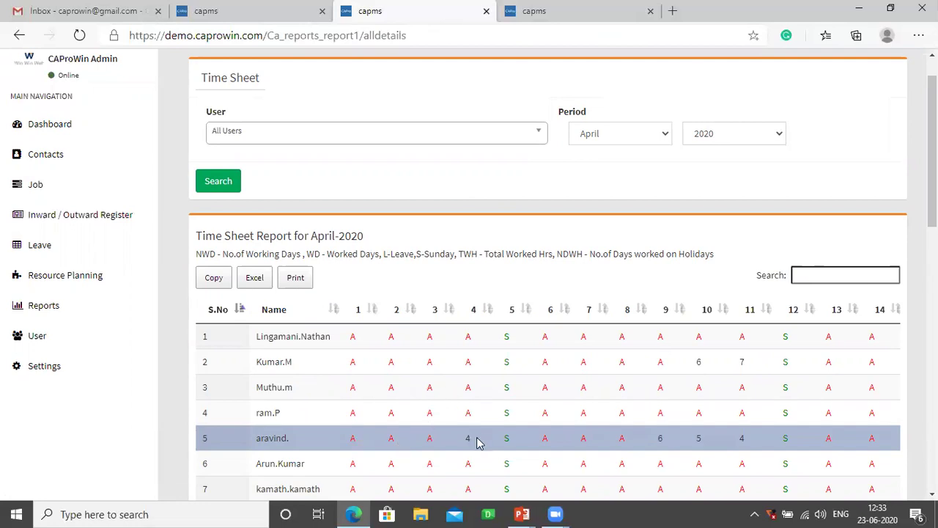
{"action": "left_click_drag", "start_coordinate": [477, 440], "coordinate": [463, 442]}
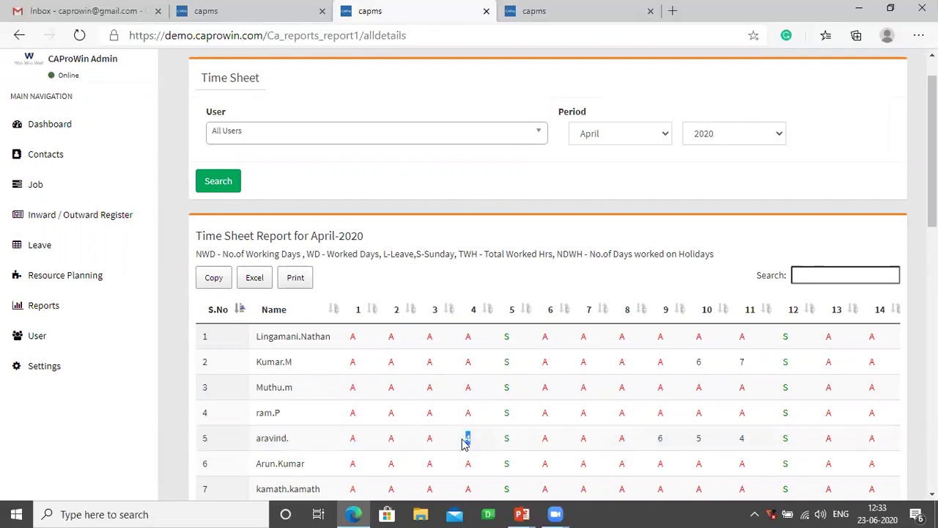
{"action": "scroll", "coordinate": [464, 442], "scroll_direction": "right", "scroll_amount": 10}
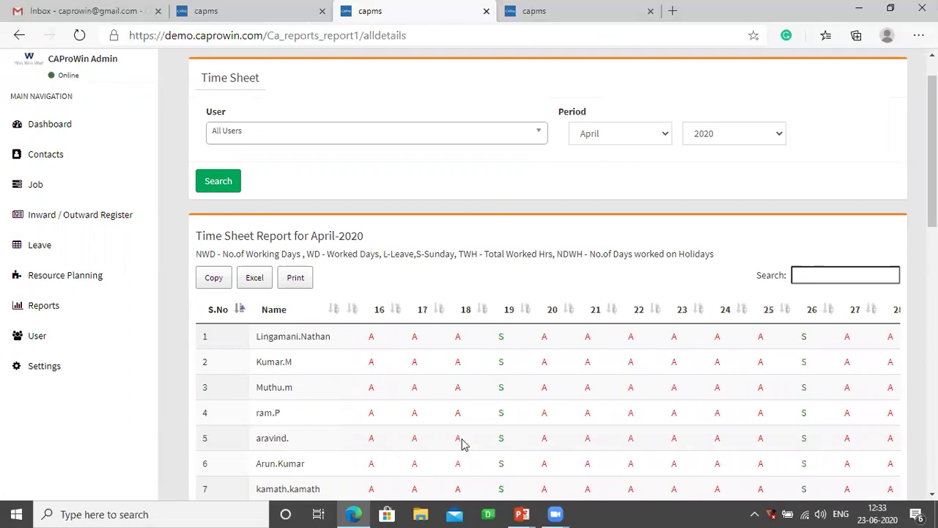
{"action": "scroll", "coordinate": [464, 442], "scroll_direction": "right", "scroll_amount": 5}
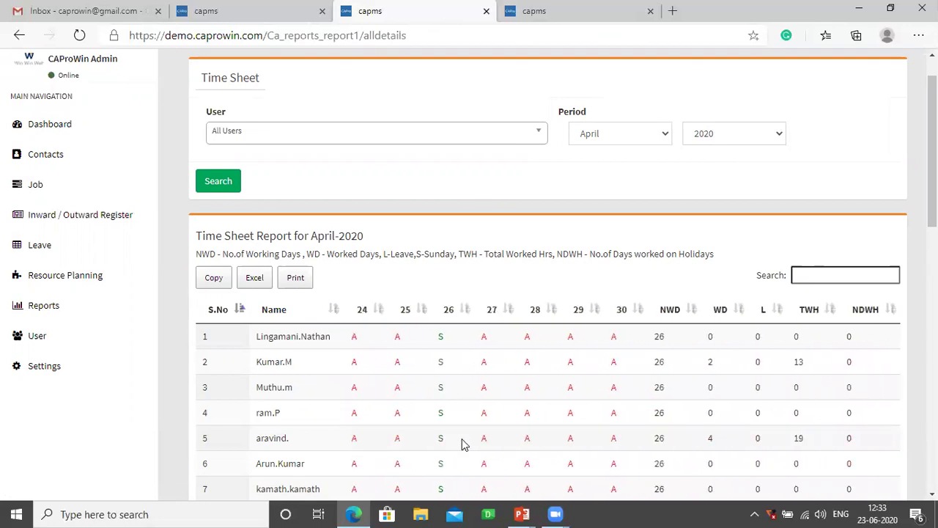
{"action": "left_click_drag", "start_coordinate": [667, 440], "coordinate": [653, 442]}
{"action": "left_click_drag", "start_coordinate": [719, 440], "coordinate": [705, 442]}
{"action": "left_click_drag", "start_coordinate": [771, 442], "coordinate": [796, 440]}
{"action": "left_click_drag", "start_coordinate": [861, 438], "coordinate": [840, 443]}
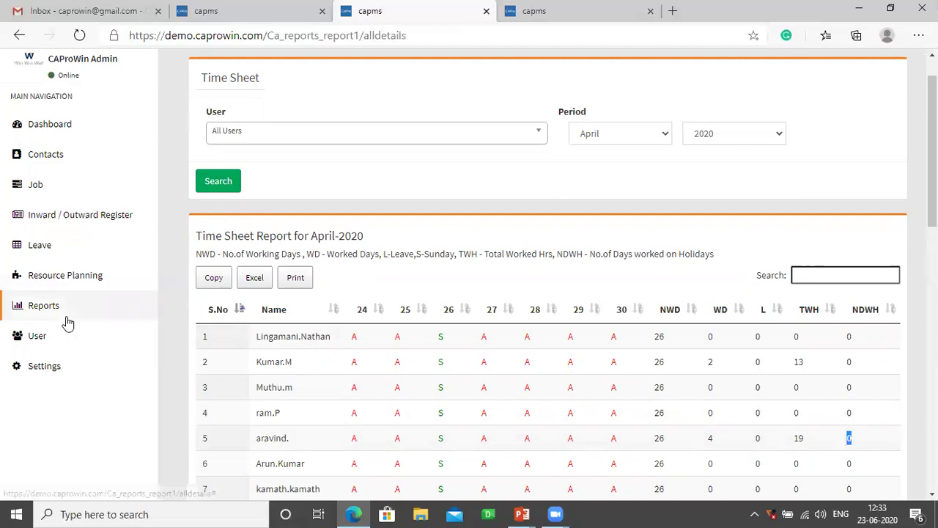
{"action": "left_click", "coordinate": [43, 311]}
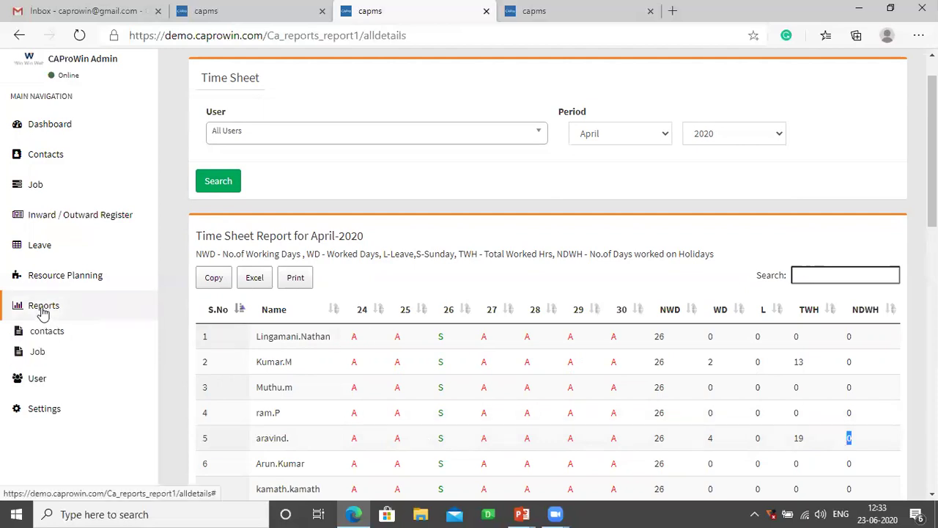
- Open Job Status Analysis, filter to Tax Audit - Interim from 01/02/2020, and submit
{"action": "left_click", "coordinate": [40, 352]}
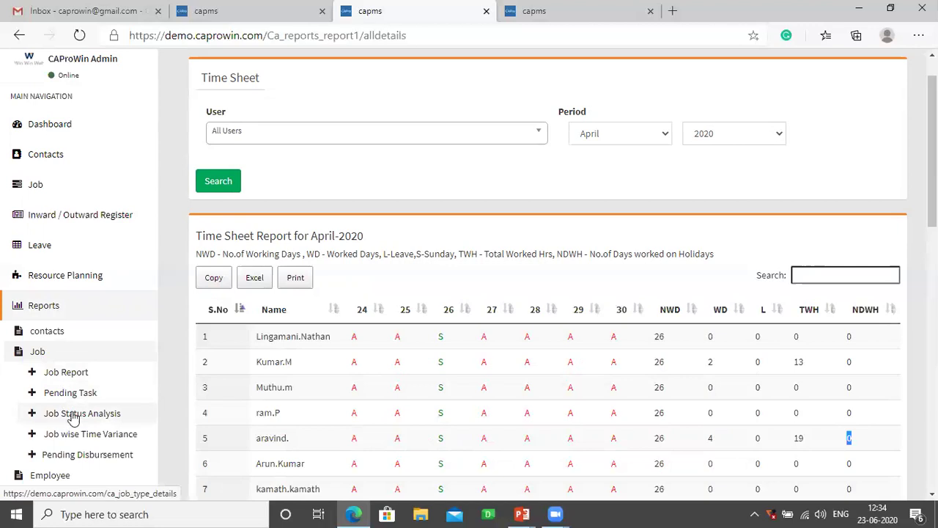
{"action": "left_click", "coordinate": [73, 416]}
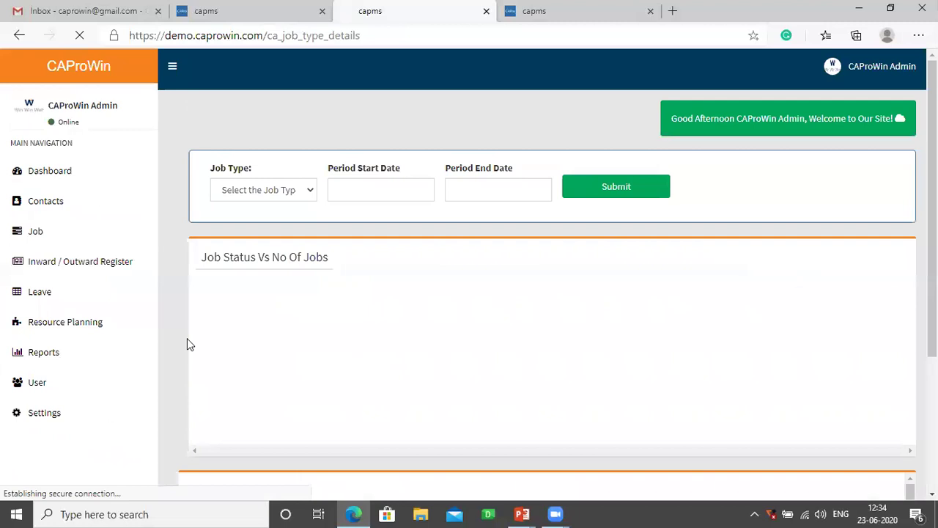
{"action": "left_click", "coordinate": [310, 192]}
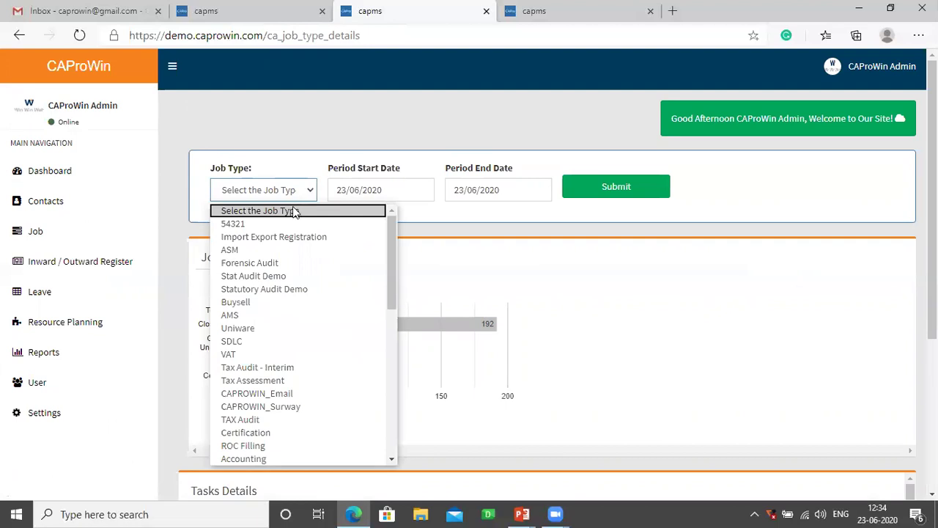
{"action": "key", "text": "Return"}
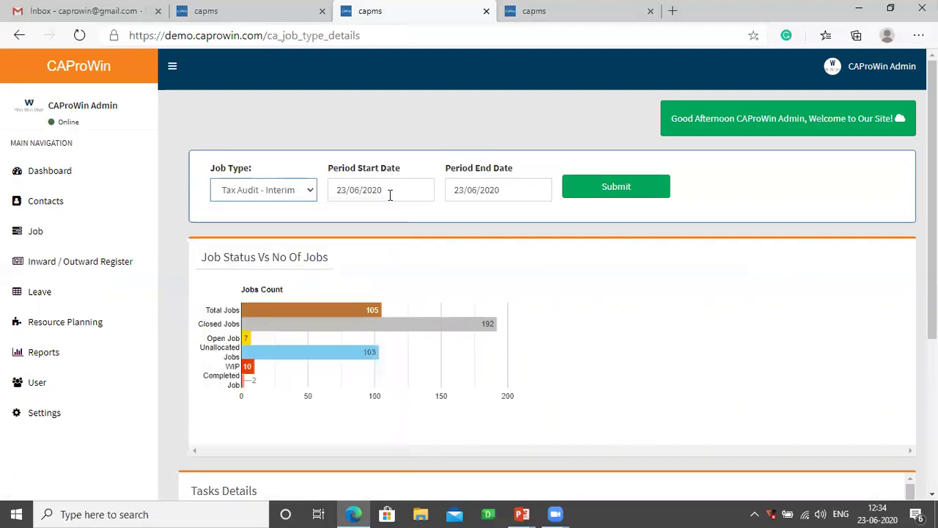
{"action": "left_click", "coordinate": [388, 192]}
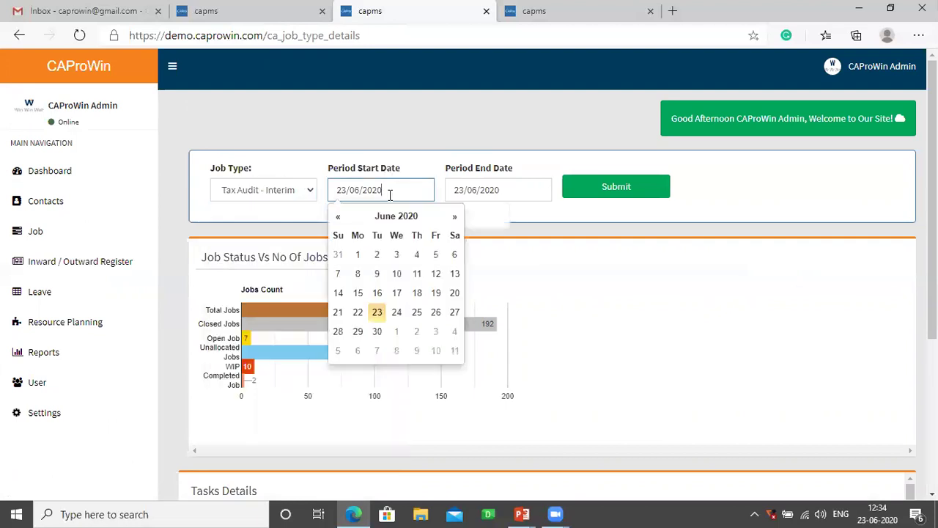
{"action": "left_click", "coordinate": [338, 218]}
{"action": "left_click", "coordinate": [338, 217]}
{"action": "left_click", "coordinate": [338, 218]}
{"action": "left_click", "coordinate": [338, 217]}
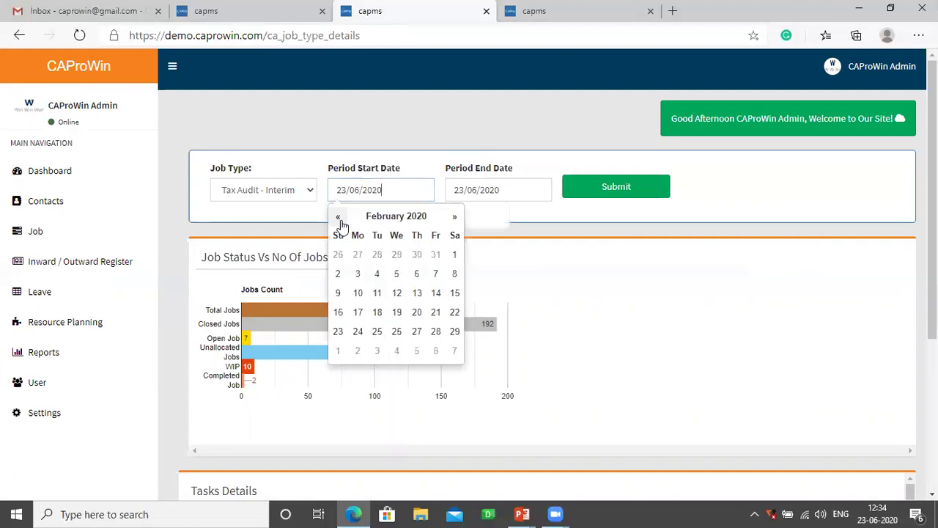
{"action": "left_click", "coordinate": [454, 256]}
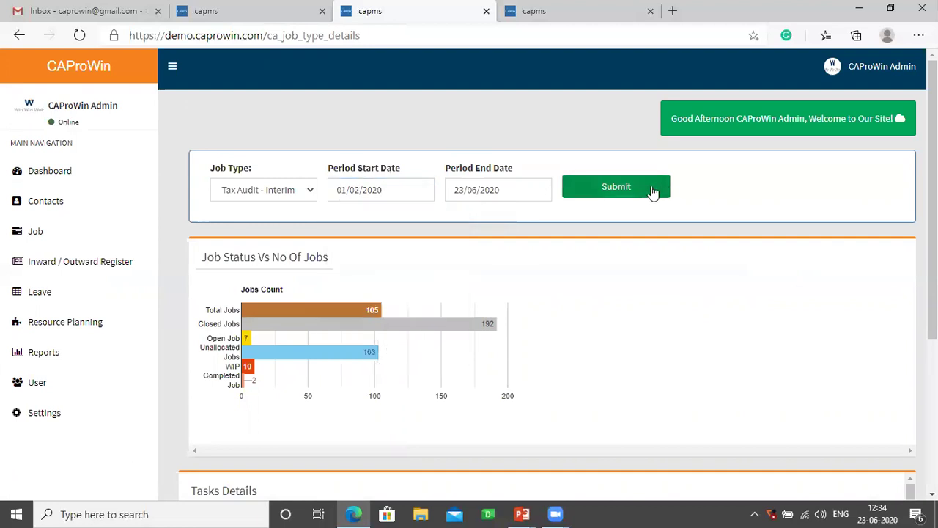
{"action": "left_click", "coordinate": [631, 187]}
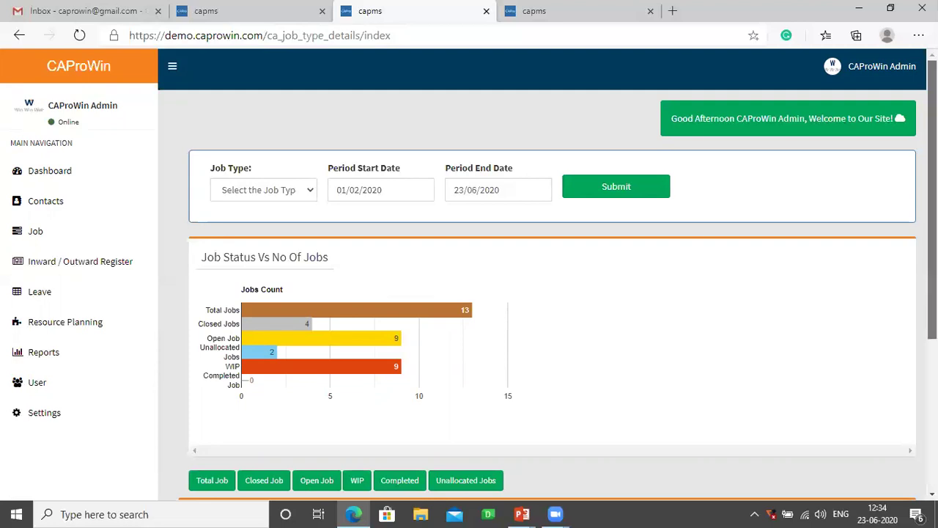
{"action": "scroll", "coordinate": [932, 198], "scroll_direction": "down", "scroll_amount": 2}
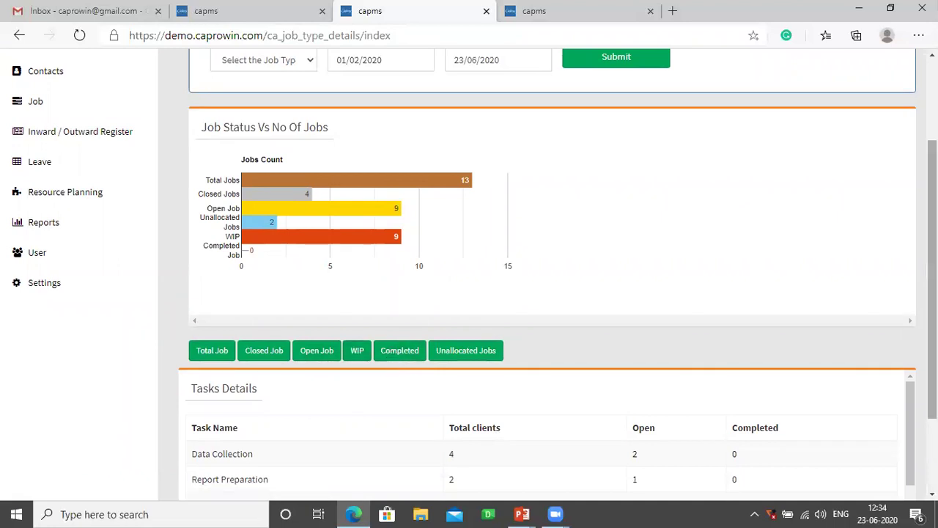
{"action": "scroll", "coordinate": [932, 279], "scroll_direction": "down", "scroll_amount": 2}
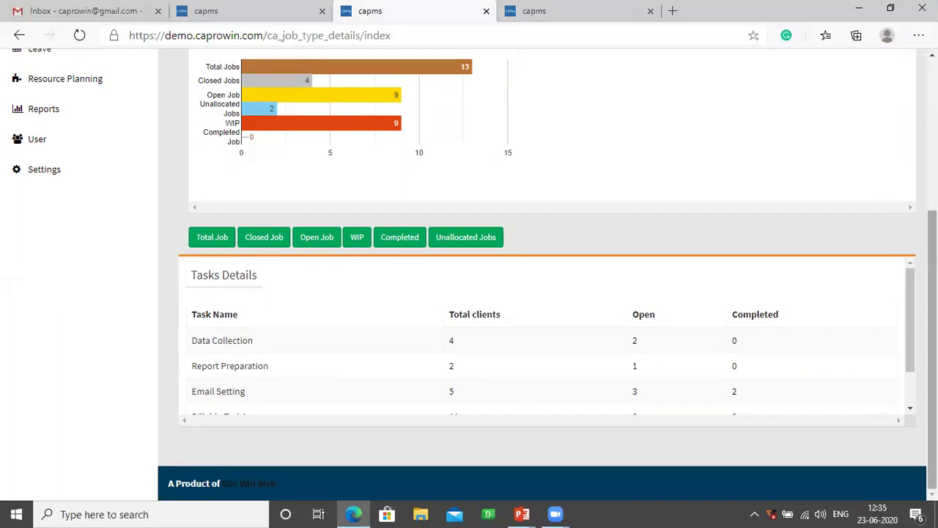
{"action": "scroll", "coordinate": [933, 330], "scroll_direction": "up", "scroll_amount": 4}
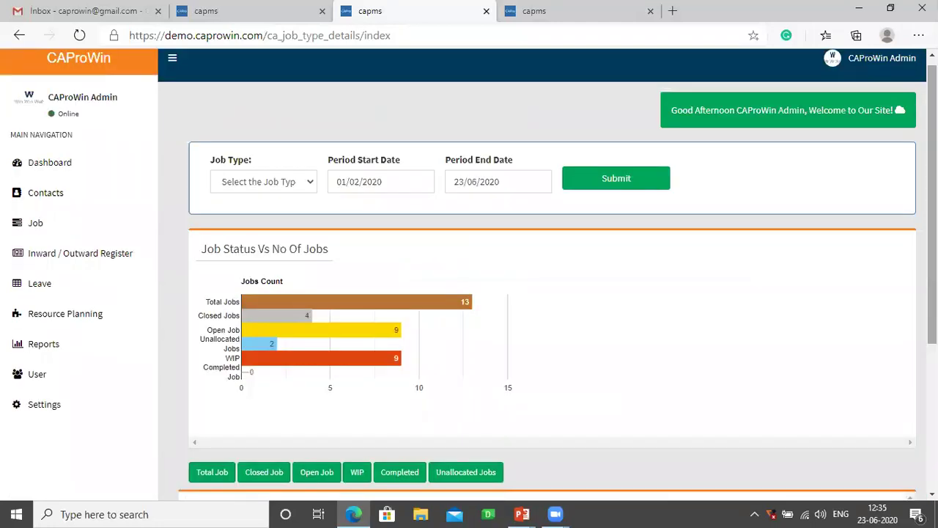
{"action": "right_click", "coordinate": [643, 511]}
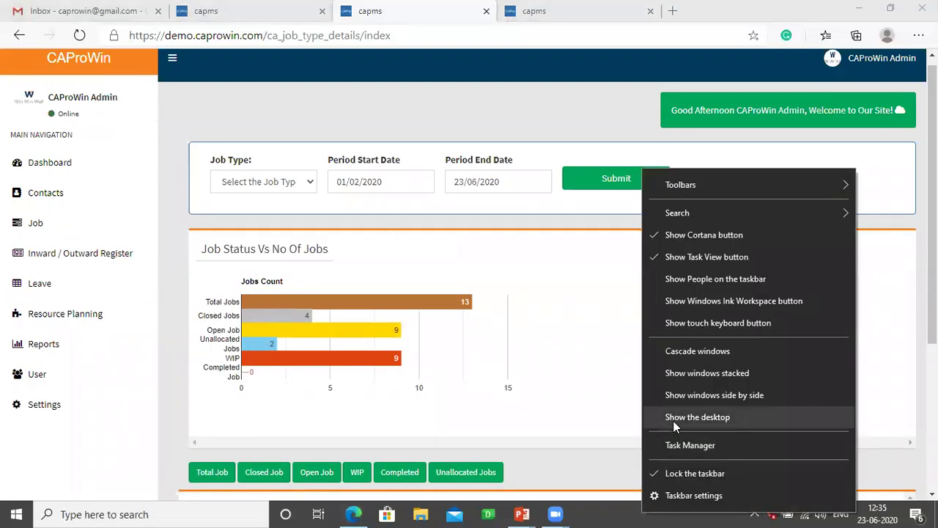
- Show the desktop and launch the CAProWin Attendance video
{"action": "left_click", "coordinate": [675, 418]}
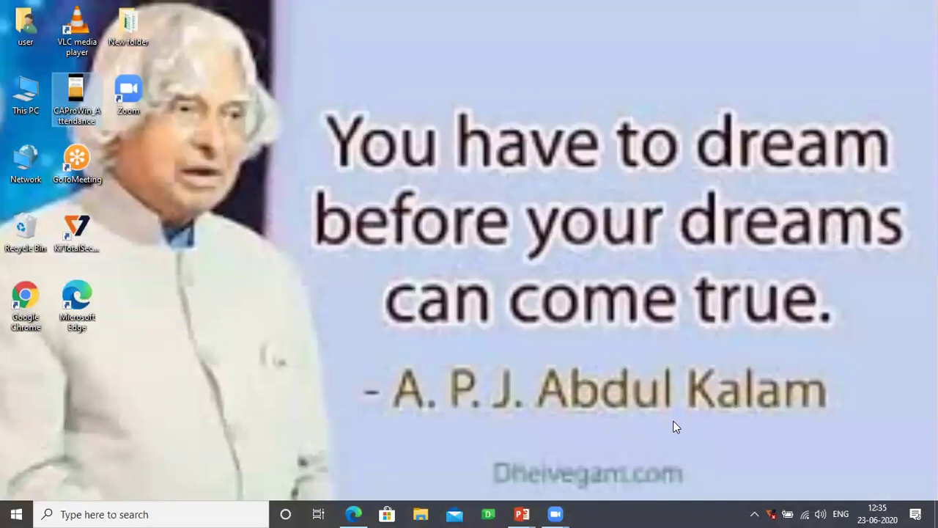
{"action": "double_click", "coordinate": [77, 93]}
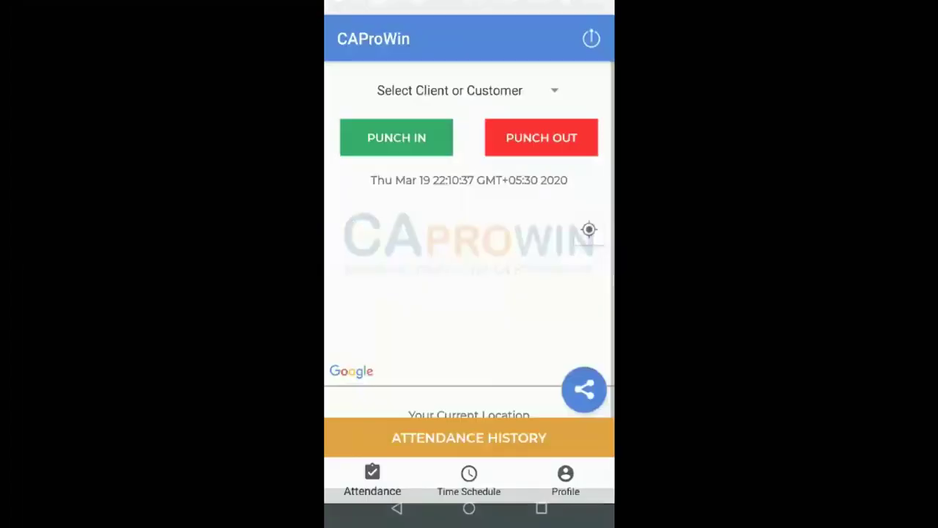
- Sign in to the mobile app with company code demo, the user name and password
{"action": "left_click", "coordinate": [591, 43]}
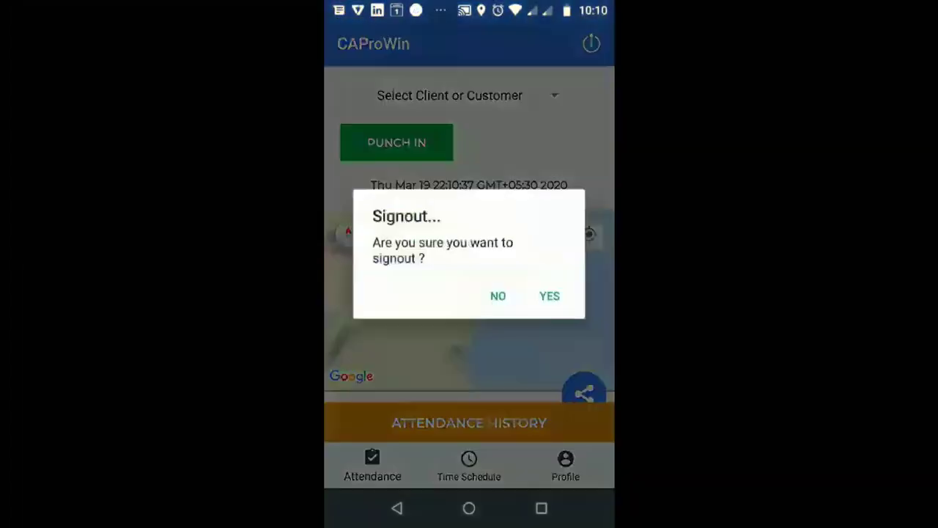
{"action": "left_click", "coordinate": [550, 296]}
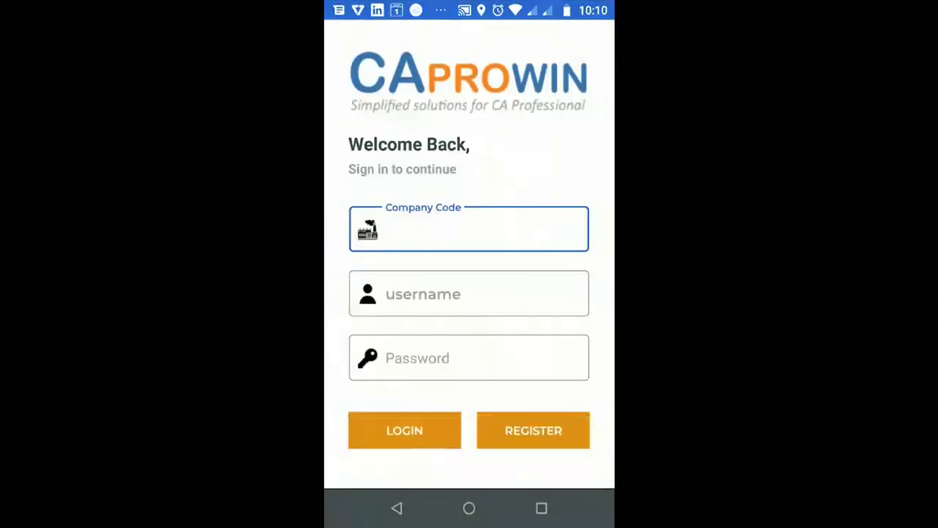
{"action": "type", "text": "demo"}
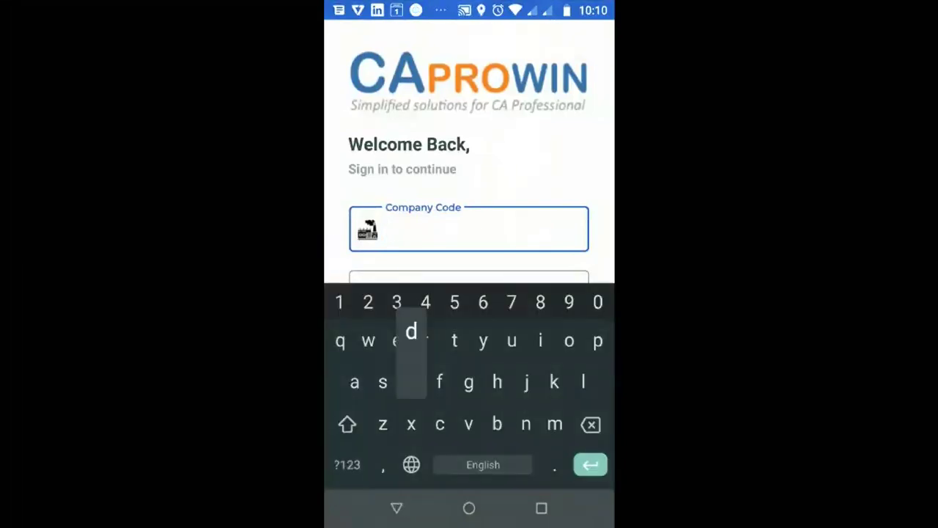
{"action": "left_click", "coordinate": [397, 508]}
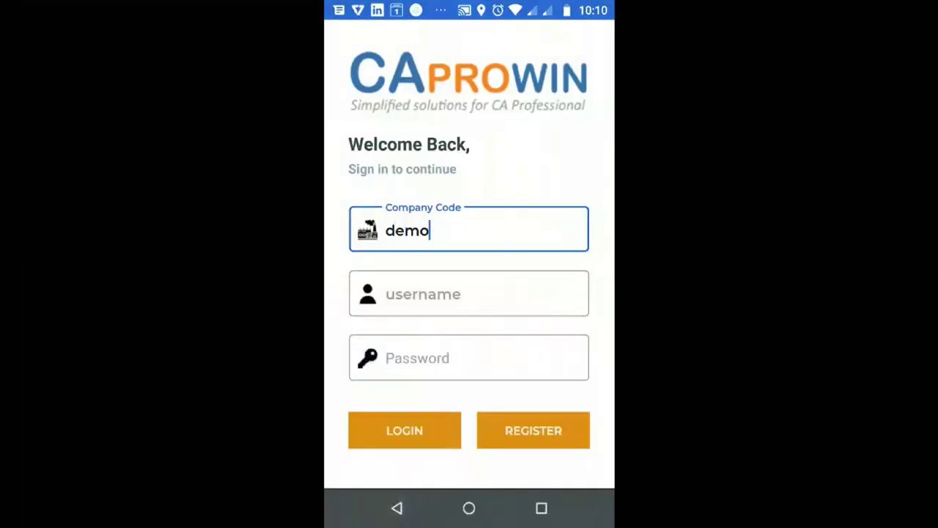
{"action": "left_click", "coordinate": [469, 293]}
{"action": "type", "text": "kumar"}
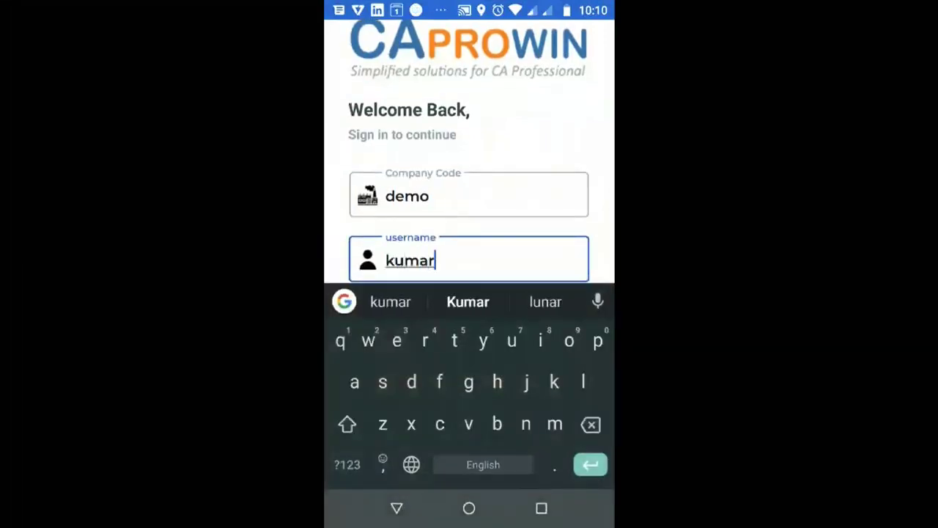
{"action": "left_click", "coordinate": [396, 508]}
{"action": "left_click", "coordinate": [469, 357]}
{"action": "type", "text": "123456"}
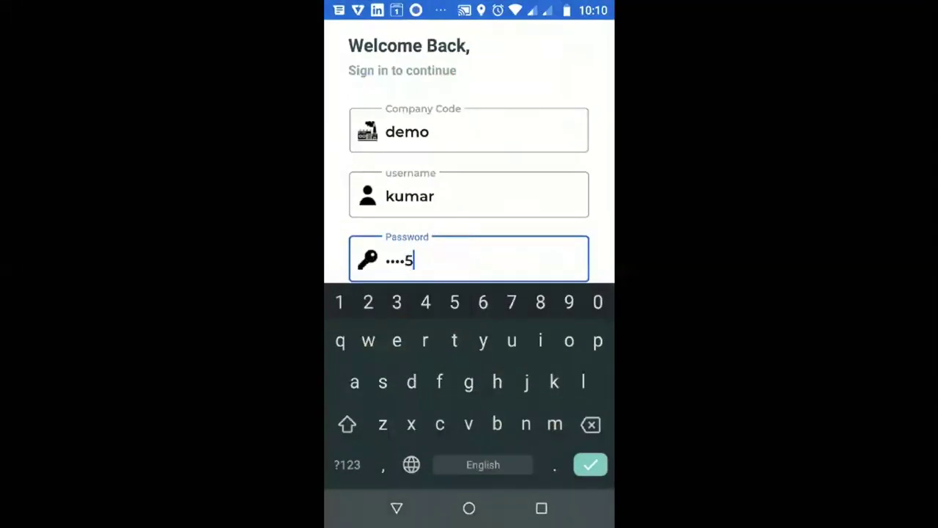
{"action": "left_click", "coordinate": [396, 508]}
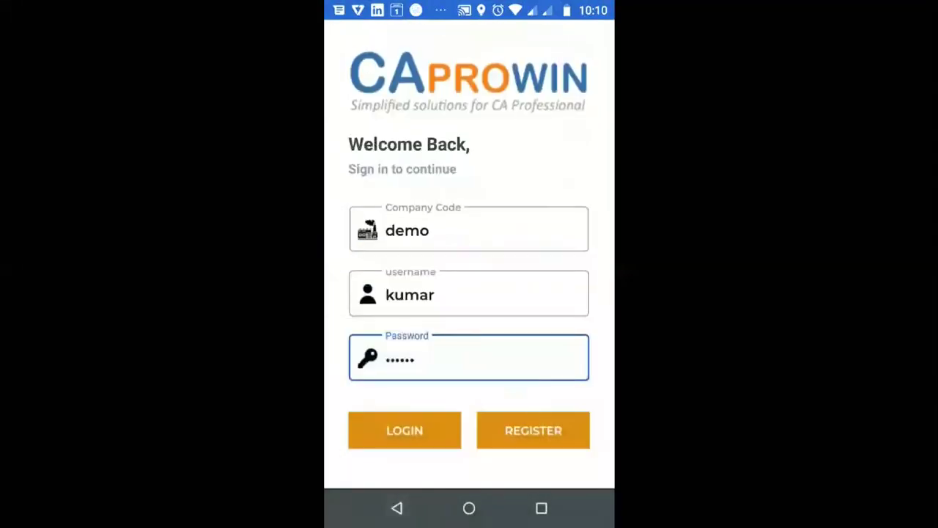
{"action": "left_click", "coordinate": [405, 430]}
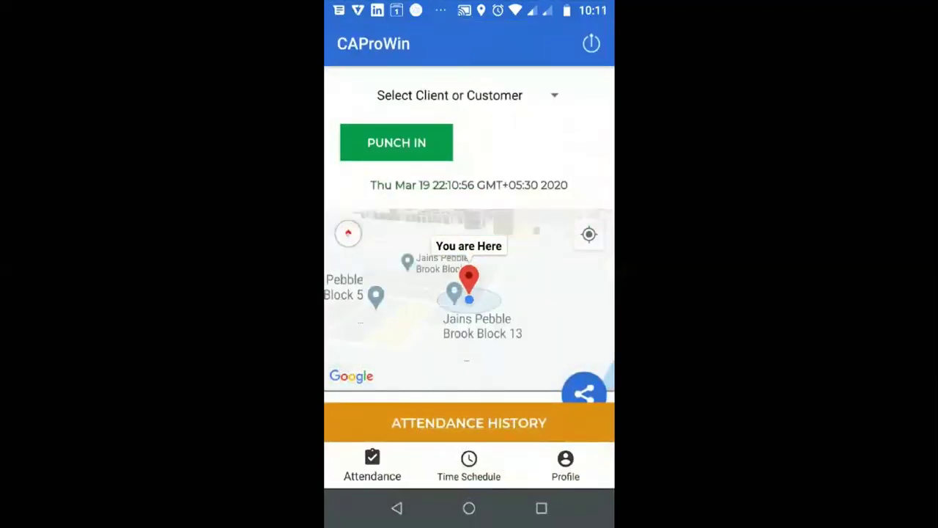
- Punch in for client COM 1001 - CAProWin
{"action": "left_click", "coordinate": [450, 95]}
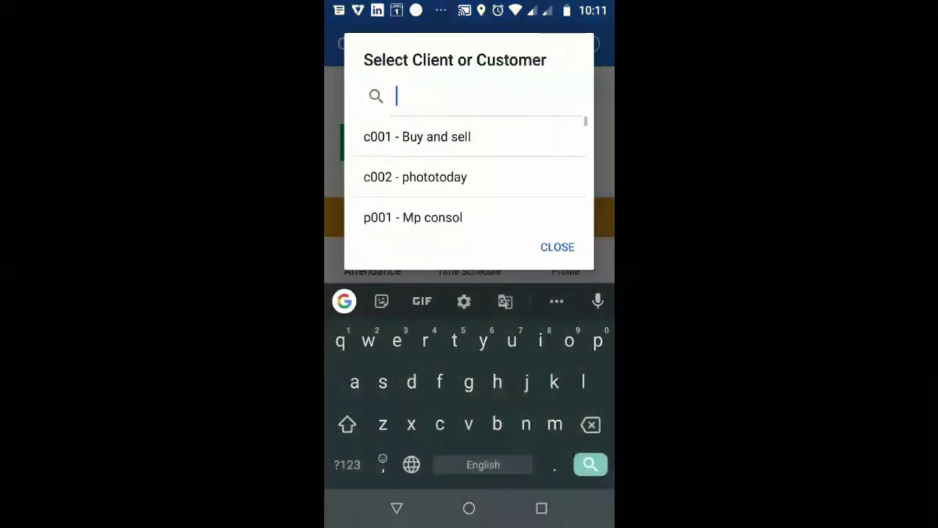
{"action": "scroll", "coordinate": [469, 176], "scroll_direction": "down", "scroll_amount": 10}
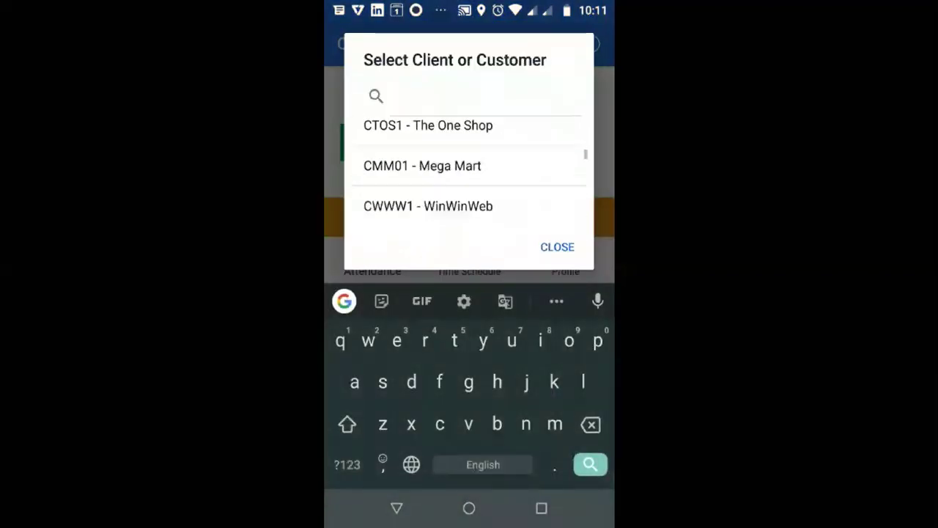
{"action": "scroll", "coordinate": [469, 176], "scroll_direction": "down", "scroll_amount": 4}
{"action": "scroll", "coordinate": [469, 176], "scroll_direction": "up", "scroll_amount": 2}
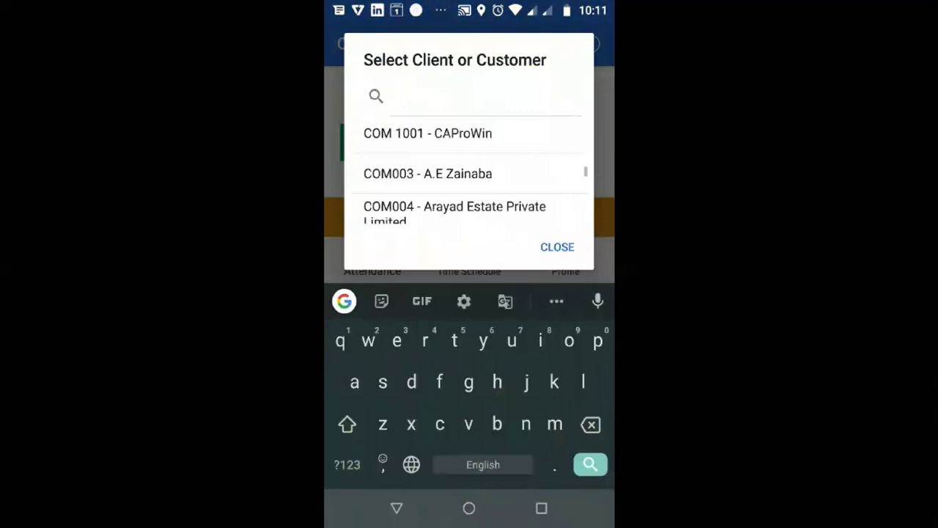
{"action": "left_click", "coordinate": [428, 136]}
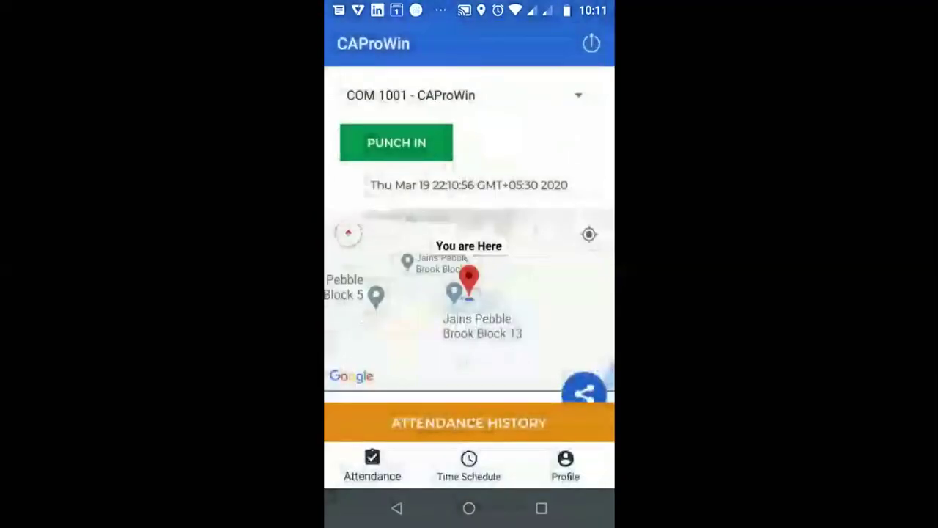
{"action": "left_click", "coordinate": [396, 142]}
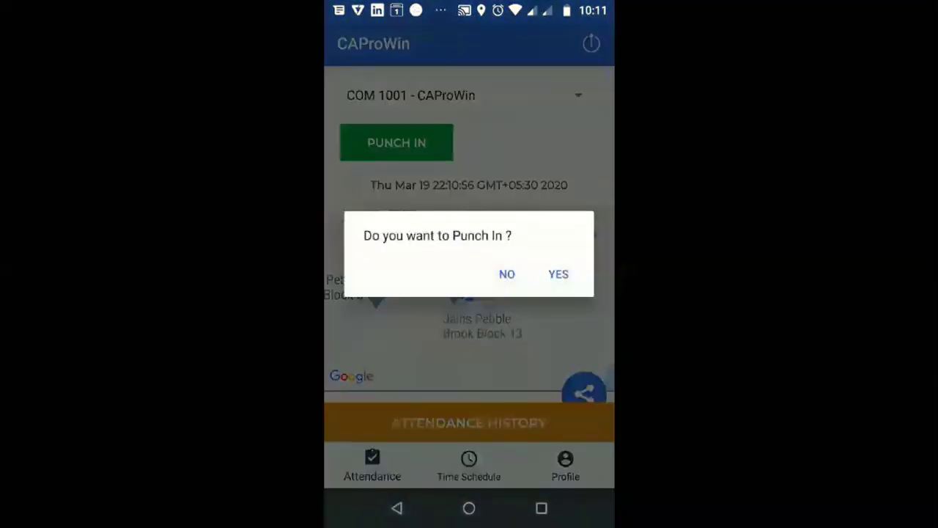
{"action": "left_click", "coordinate": [559, 273]}
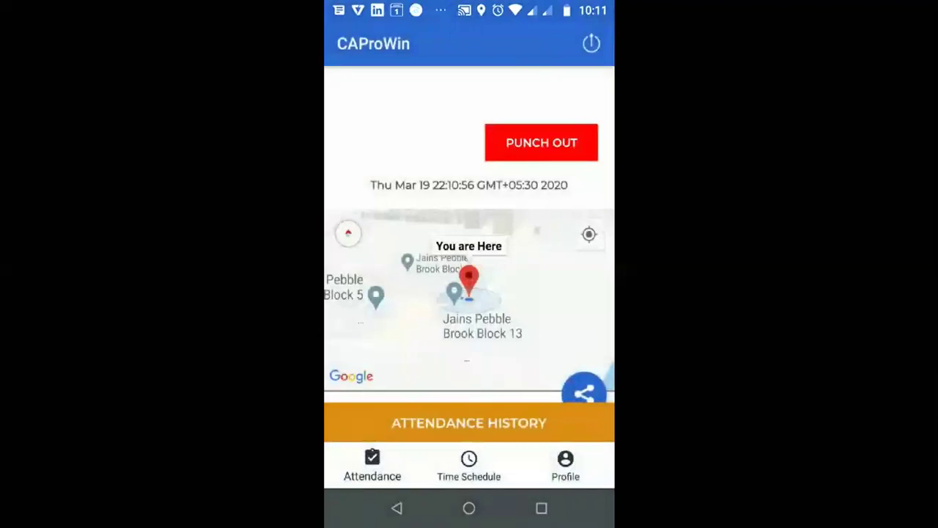
- Check the attendance history records and return to the attendance page
{"action": "scroll", "coordinate": [470, 293], "scroll_direction": "down", "scroll_amount": 2}
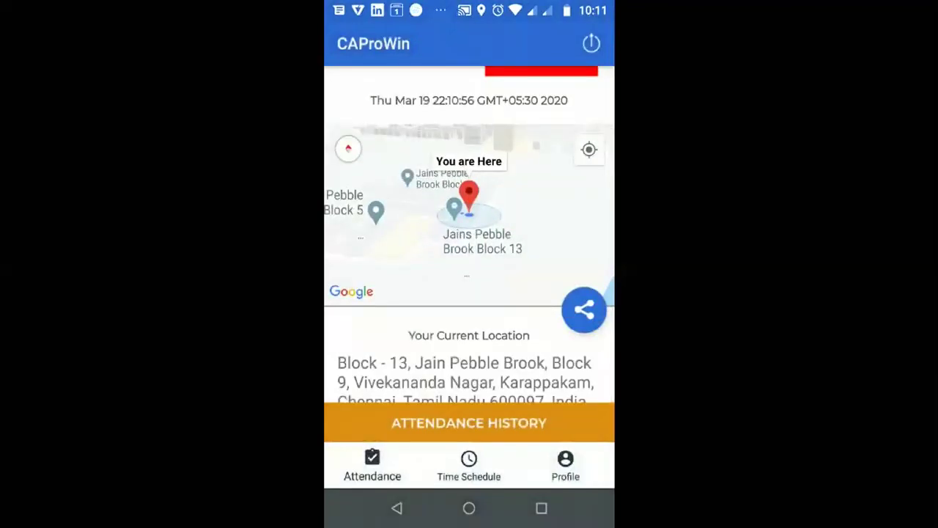
{"action": "scroll", "coordinate": [469, 257], "scroll_direction": "up", "scroll_amount": 2}
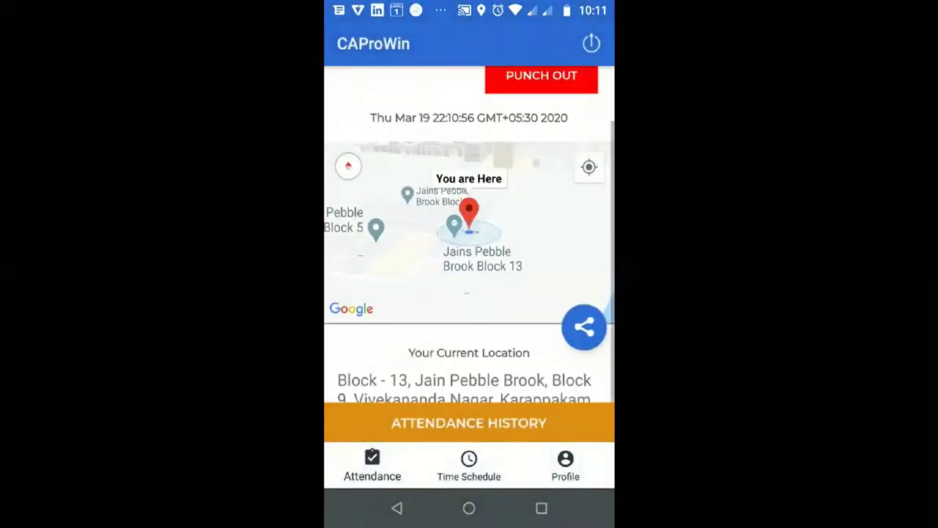
{"action": "left_click", "coordinate": [469, 423]}
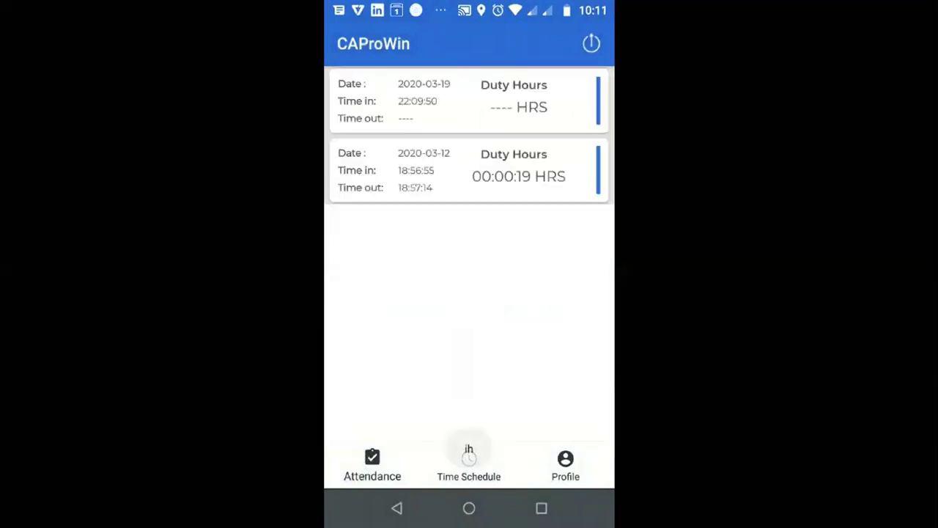
{"action": "left_click", "coordinate": [469, 456]}
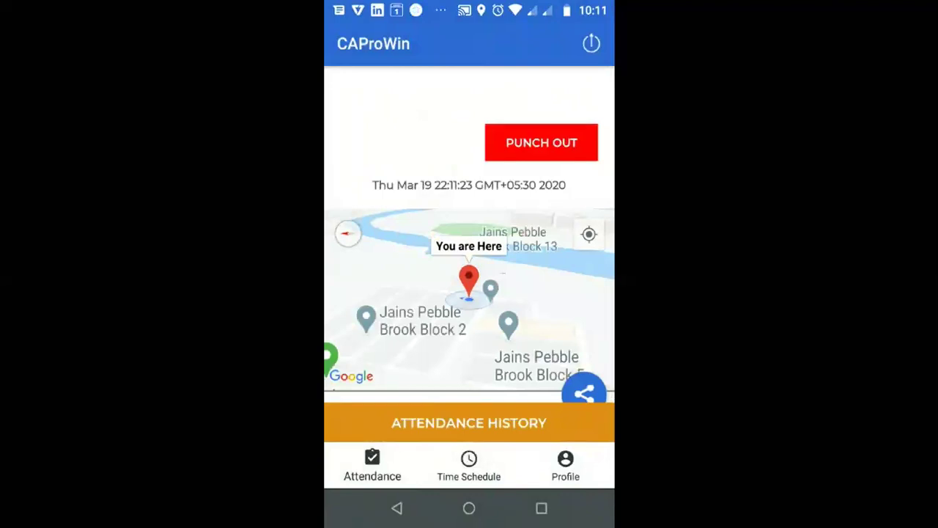
- Punch out and sign out of the app
{"action": "left_click", "coordinate": [541, 142]}
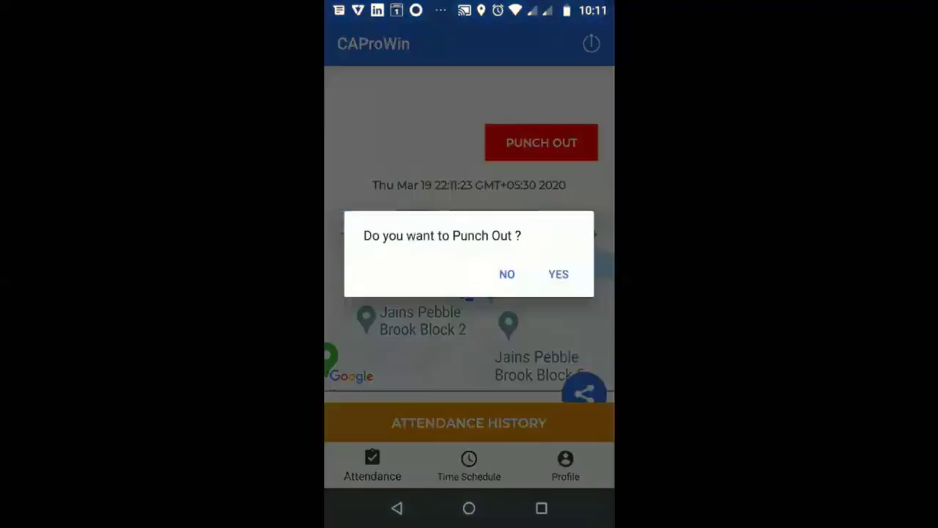
{"action": "left_click", "coordinate": [559, 274]}
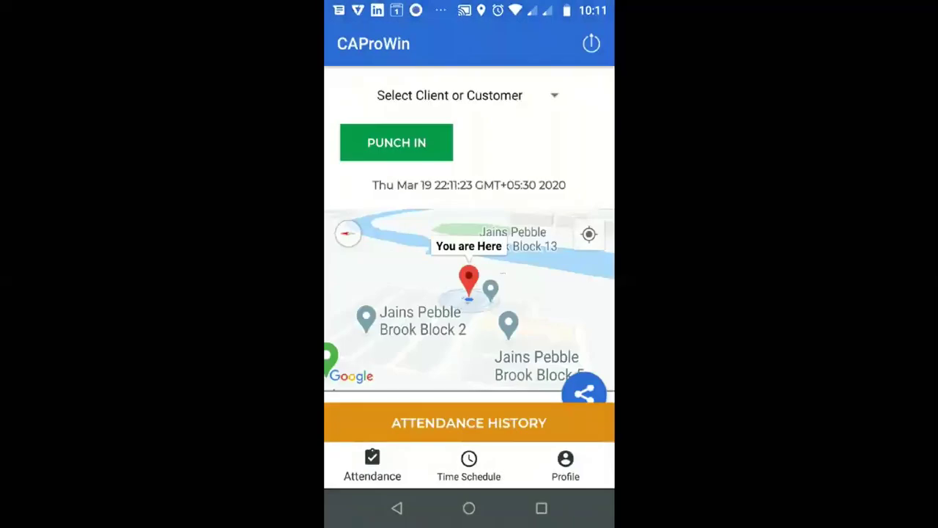
{"action": "left_click", "coordinate": [591, 43]}
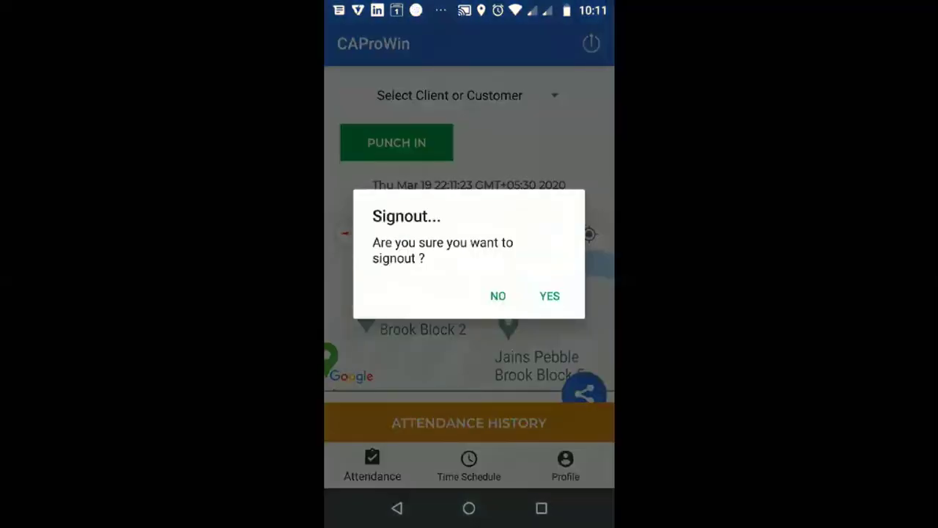
{"action": "left_click", "coordinate": [550, 296]}
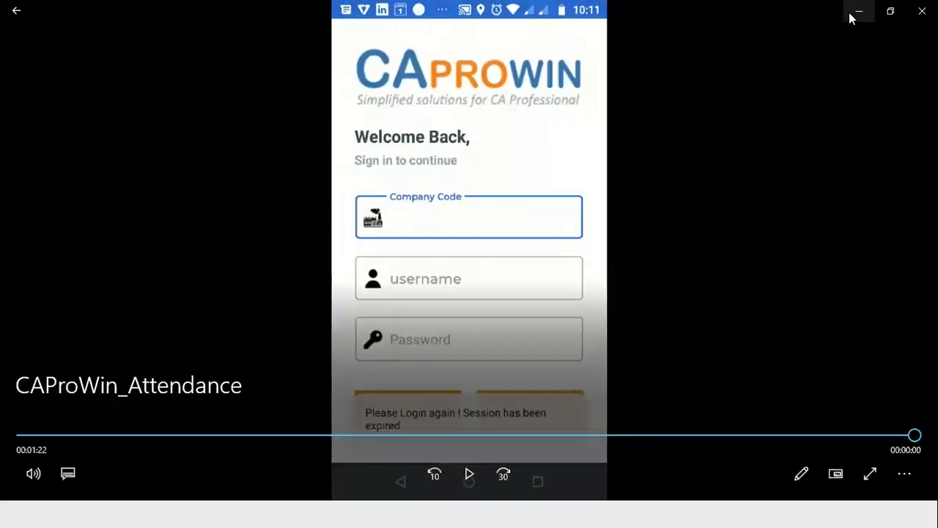
- Minimise the video, switch to the browser and expand CAProWin's Reports list
{"action": "left_click", "coordinate": [852, 16]}
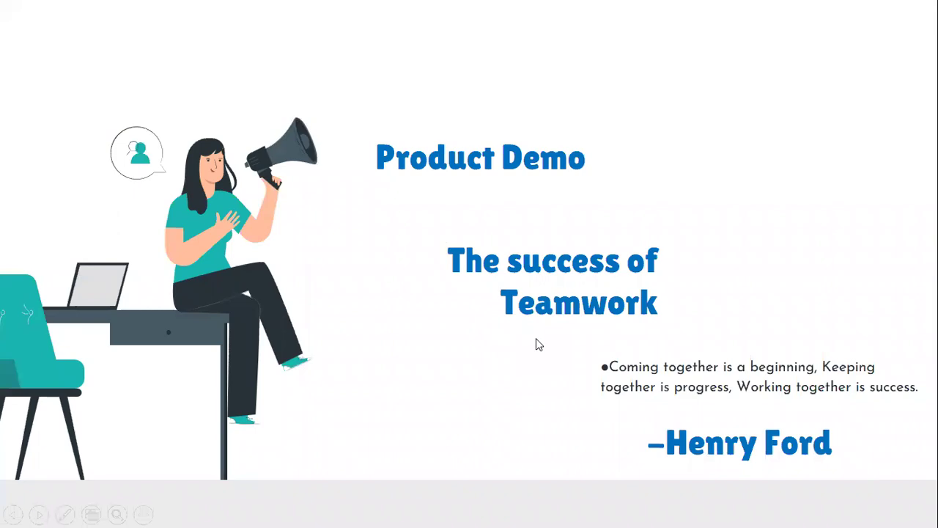
{"action": "key", "text": "alt+Tab"}
{"action": "key", "text": "alt+Tab"}
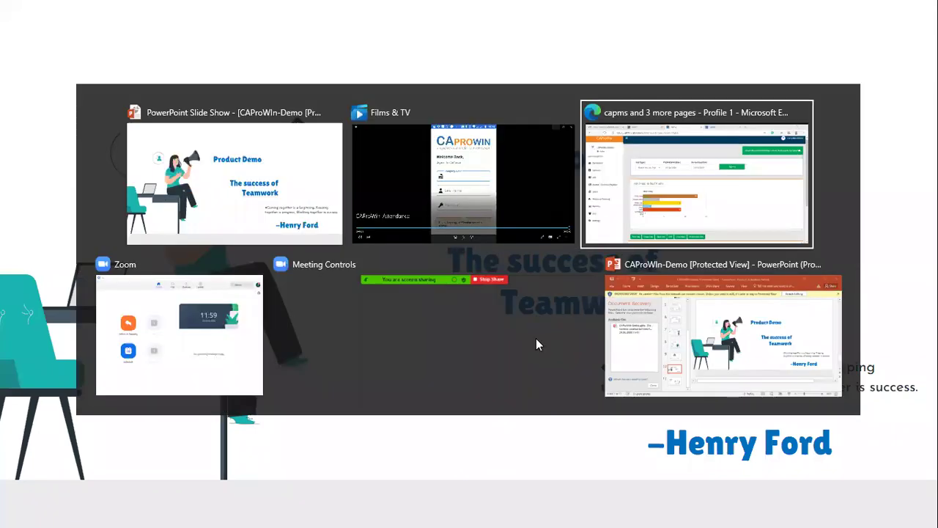
{"action": "left_click", "coordinate": [30, 344]}
{"action": "scroll", "coordinate": [22, 345], "scroll_direction": "down", "scroll_amount": 3}
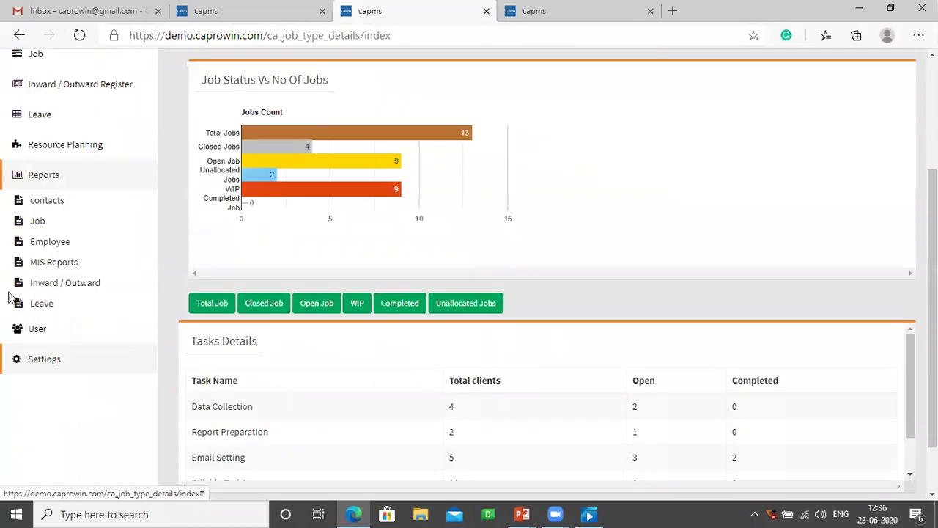
- Open the Mobile Attendance Listing, highlight Time In 13:53:32, Time Out 19:46:06, 05:52:34 total, then show the THANKS slide
{"action": "left_click", "coordinate": [52, 248]}
{"action": "left_click", "coordinate": [79, 380]}
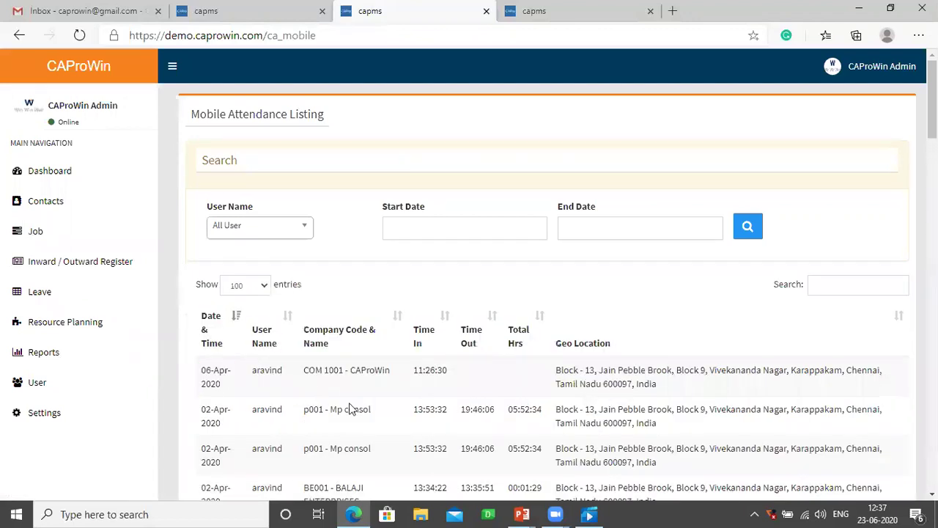
{"action": "left_click_drag", "start_coordinate": [324, 370], "coordinate": [374, 411]}
{"action": "left_click", "coordinate": [375, 410]}
{"action": "left_click_drag", "start_coordinate": [448, 415], "coordinate": [414, 417]}
{"action": "left_click_drag", "start_coordinate": [495, 409], "coordinate": [460, 414]}
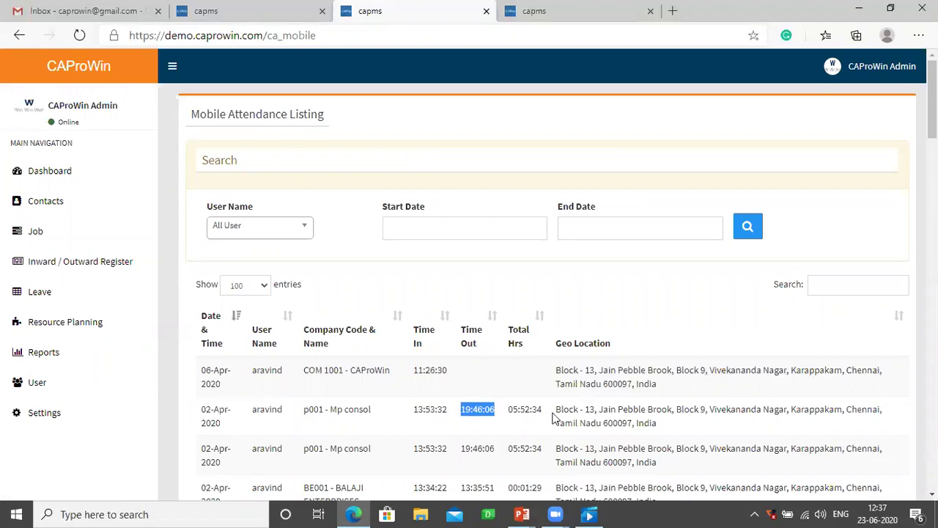
{"action": "left_click_drag", "start_coordinate": [544, 415], "coordinate": [510, 415]}
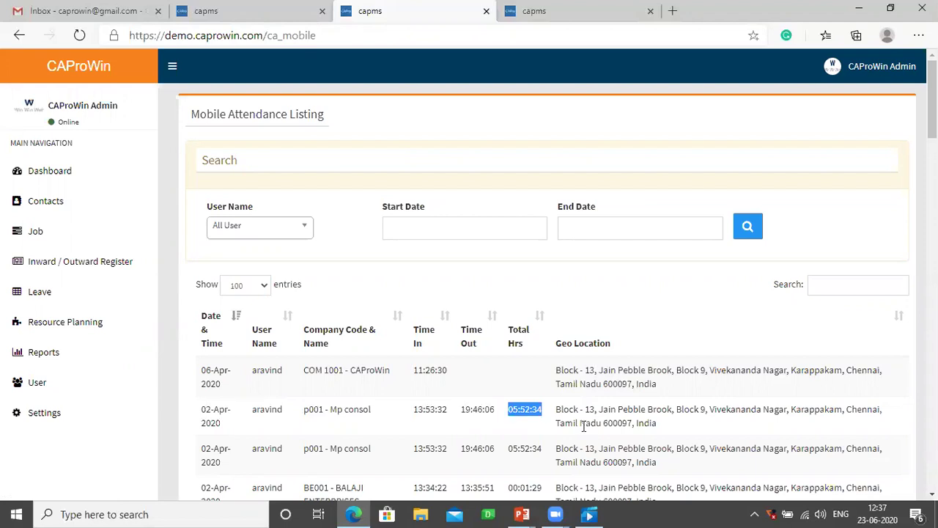
{"action": "left_click_drag", "start_coordinate": [665, 428], "coordinate": [559, 409]}
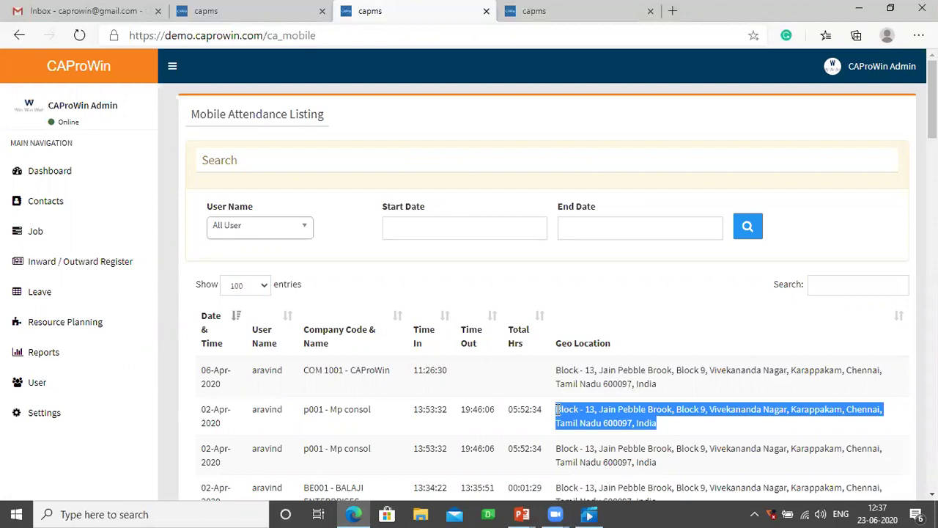
{"action": "key", "text": "alt+Tab"}
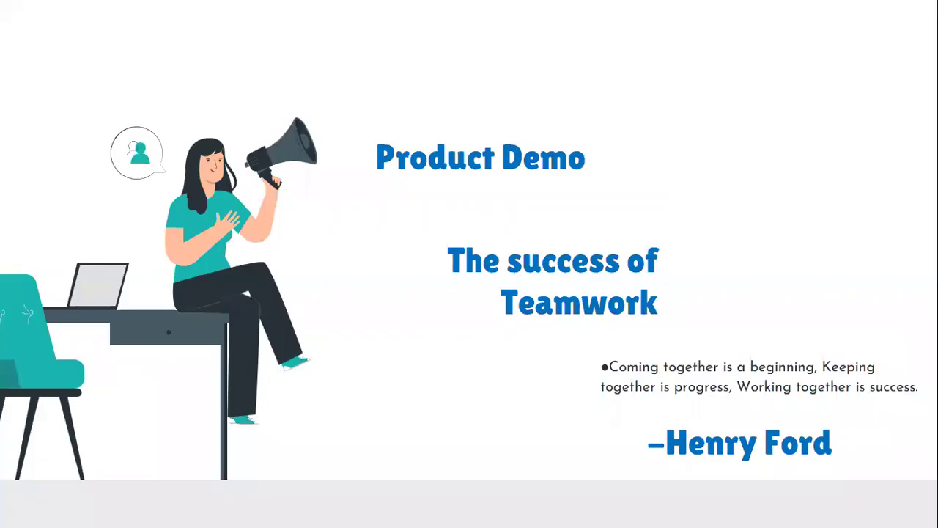
{"action": "key", "text": "Right"}
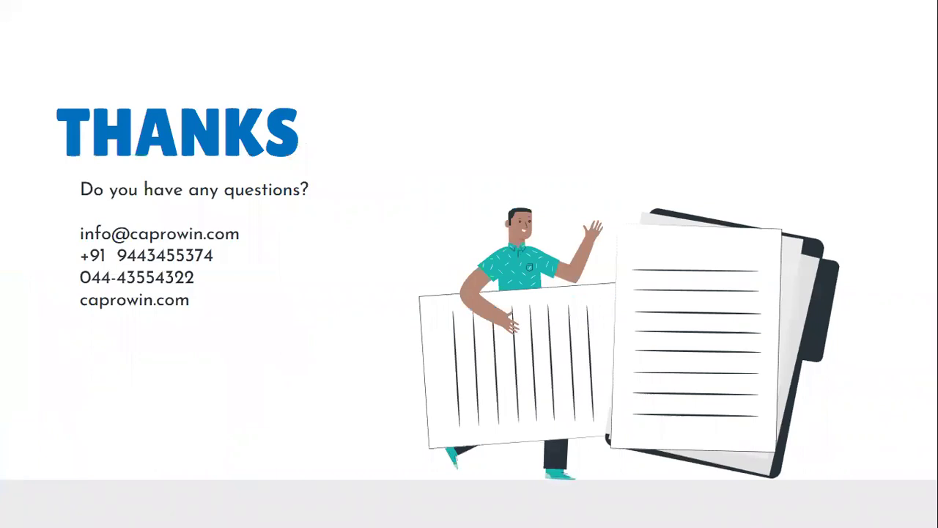